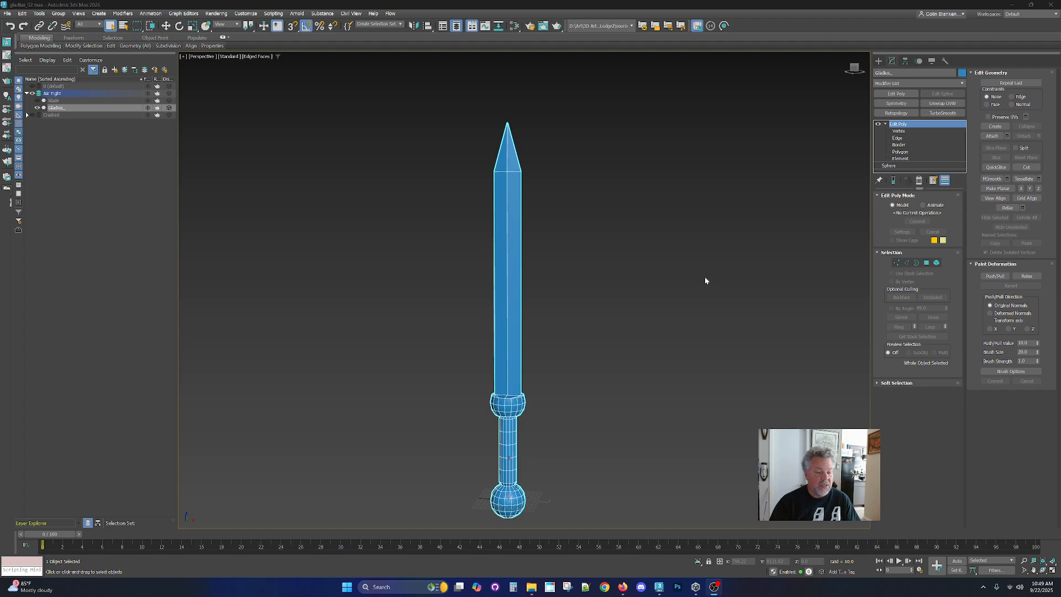
Collapse the sword's Edit Poly modifier so the object becomes a plain Editable Poly.
middle_click_drag(641, 413, 648, 412, "alt")
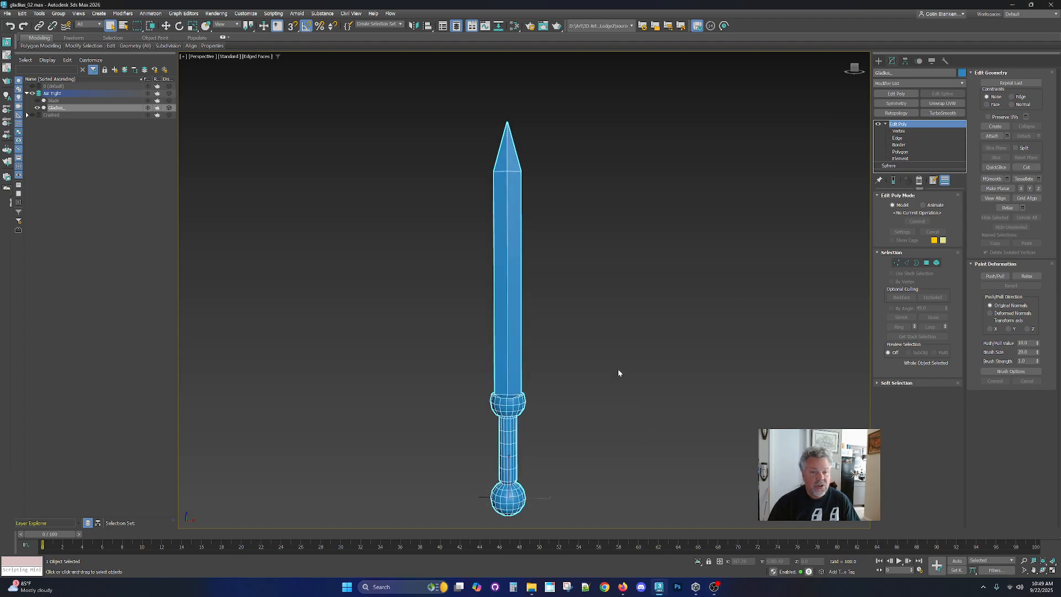
middle_click_drag(619, 370, 553, 351, "alt")
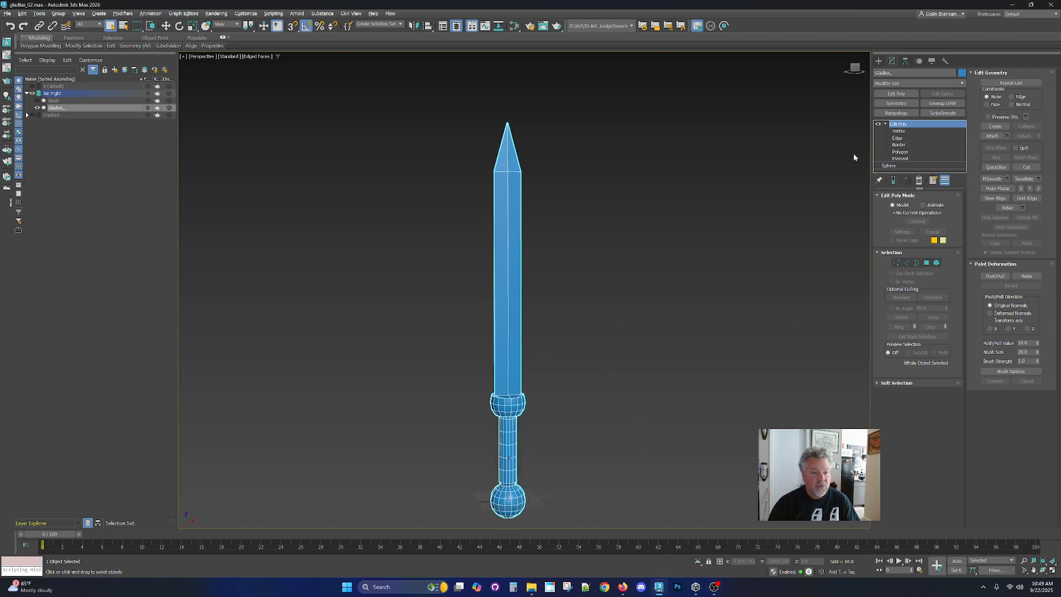
left_click(885, 124)
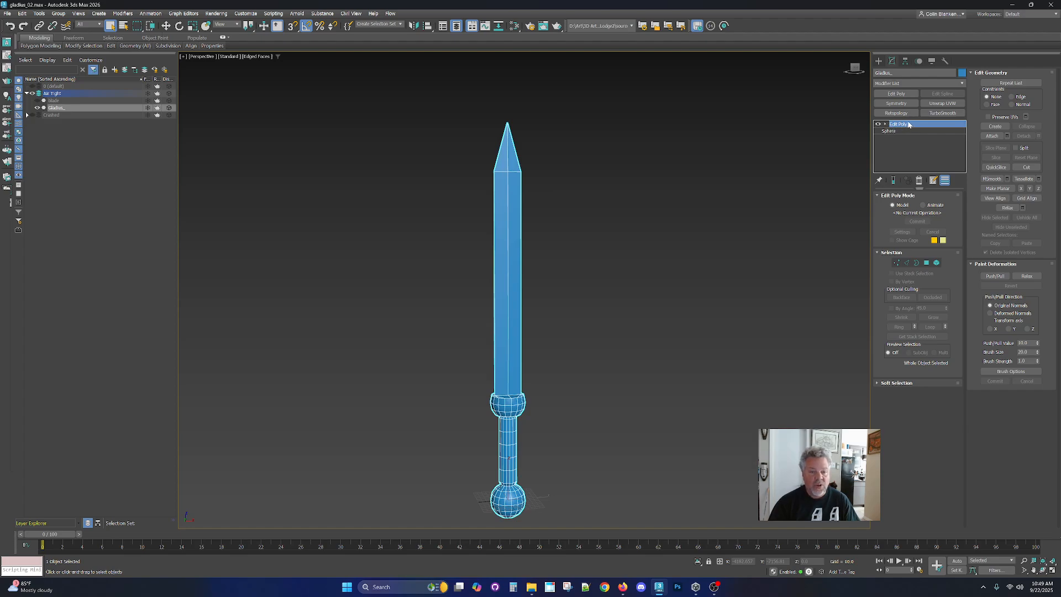
right_click(908, 125)
left_click(928, 202)
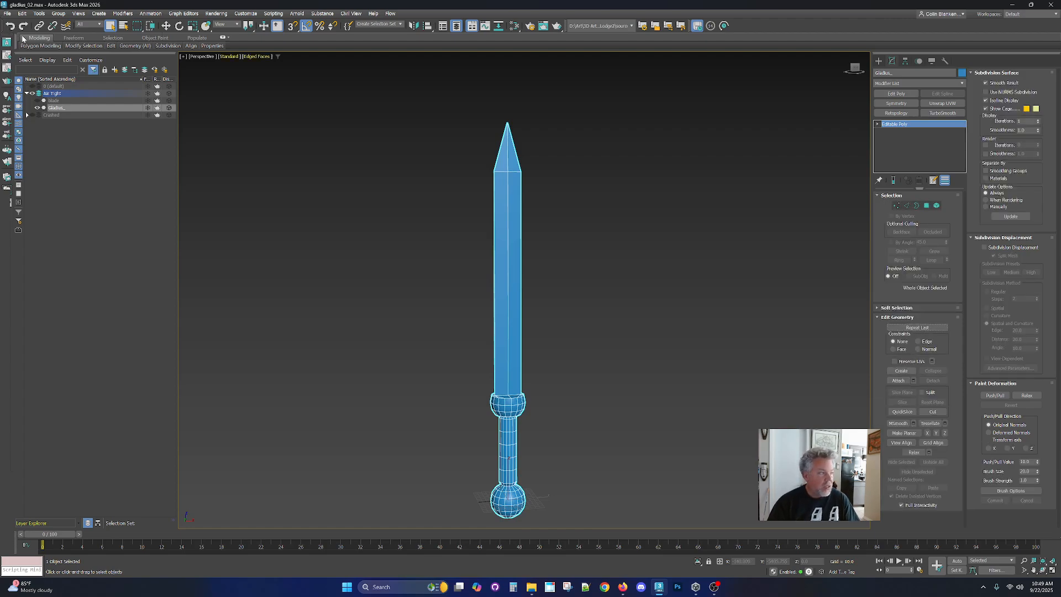
Save the scene as gladius_03, replacing the existing file of that name.
left_click(7, 13)
left_click(48, 92)
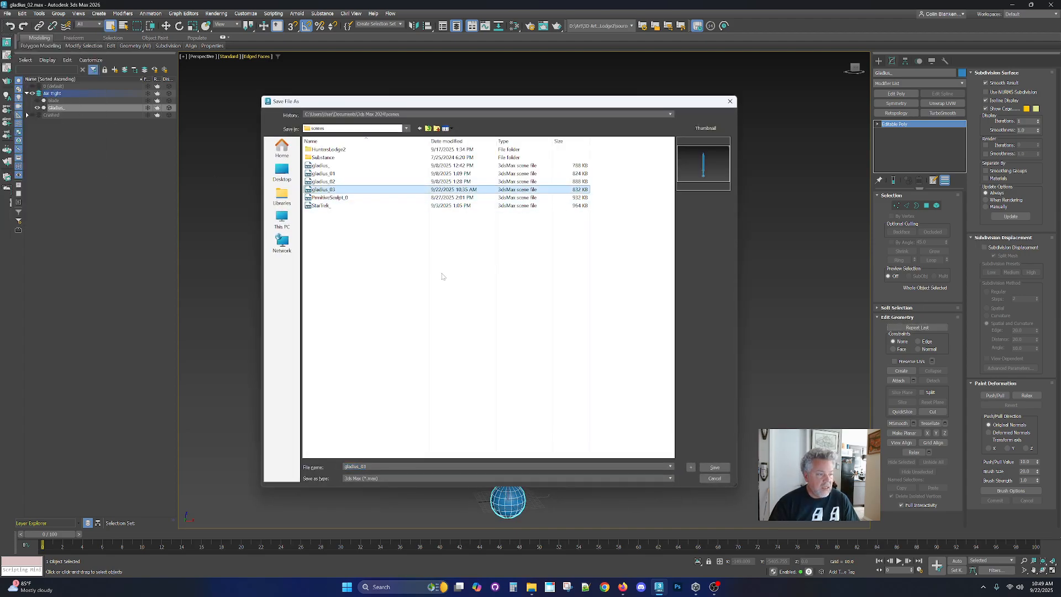
left_click(714, 468)
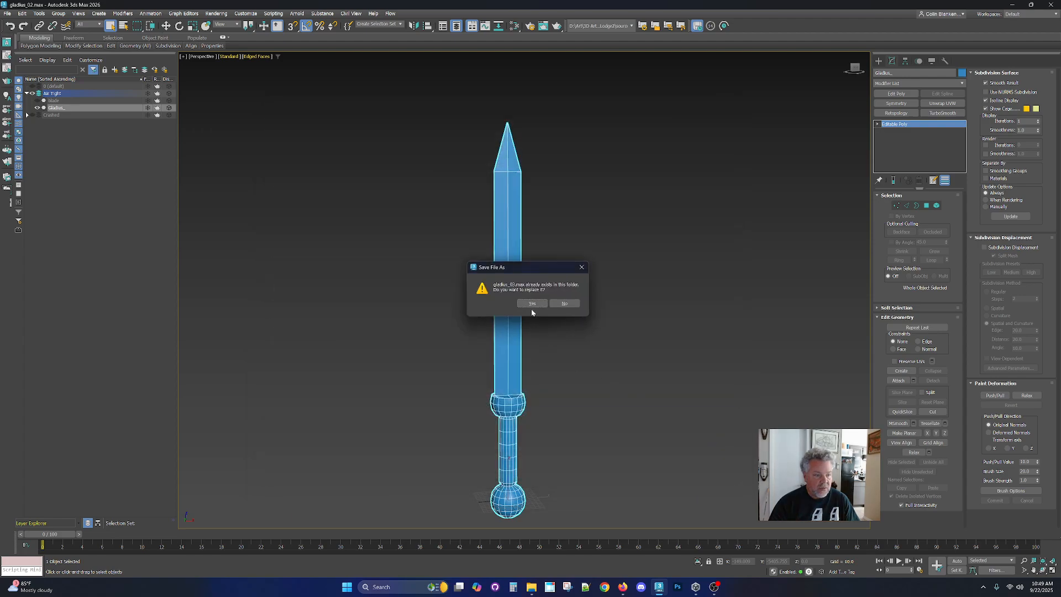
left_click(531, 304)
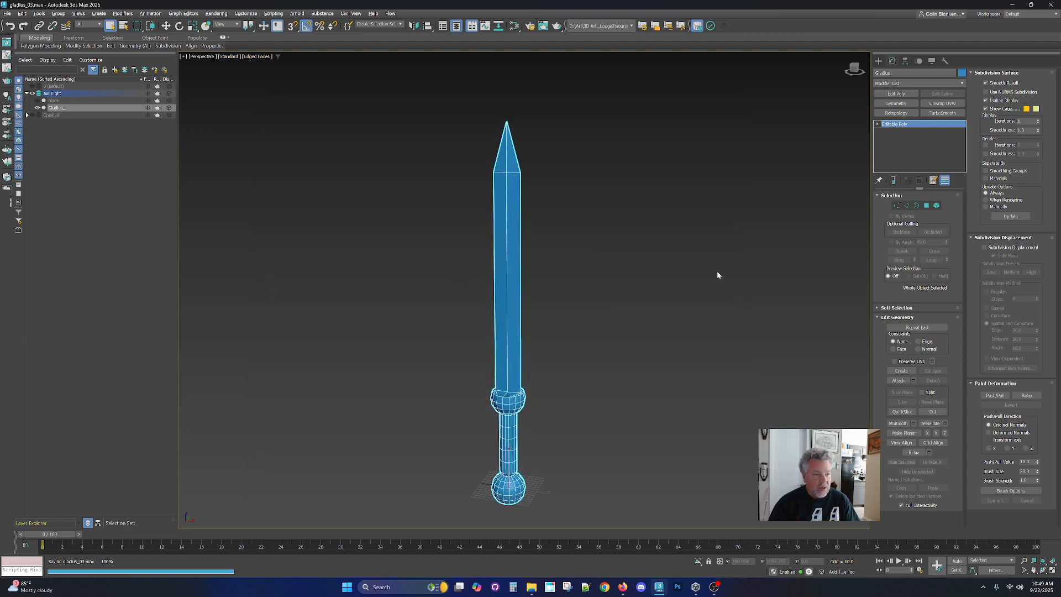
Add an Unwrap UVW modifier to the sword, open its UV editor, and show four viewports with the sword framed in the Front view.
left_click(942, 104)
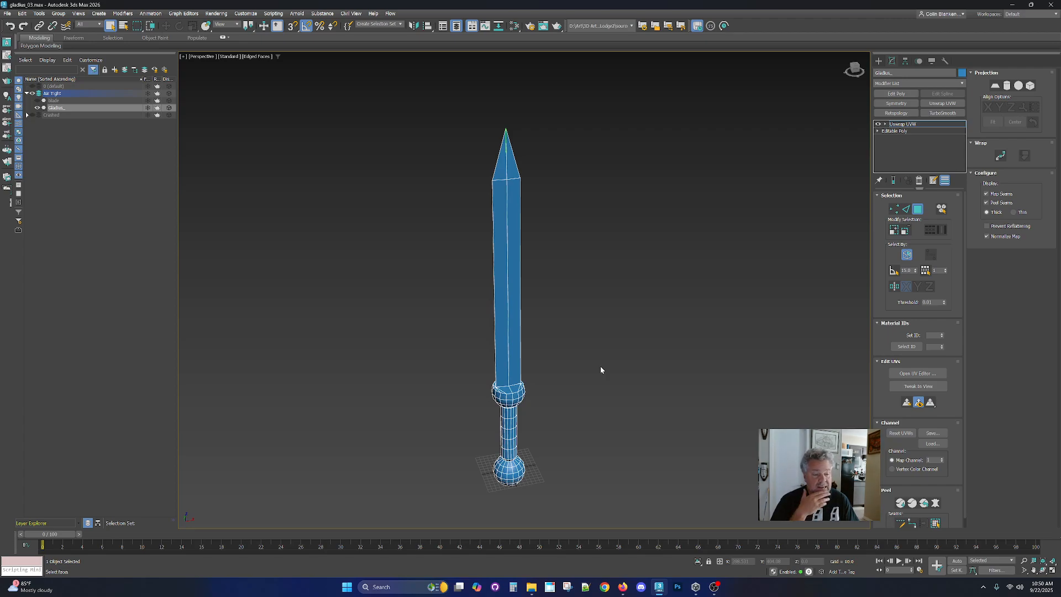
left_click(909, 375)
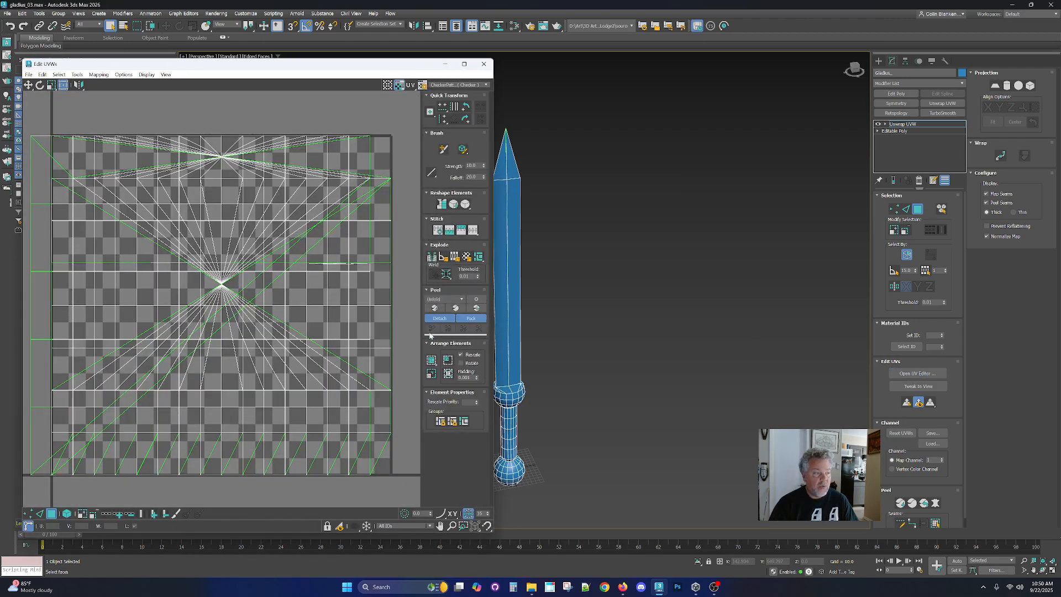
scroll(415, 330, "down", 1)
middle_click_drag(559, 250, 596, 251)
key("alt+w")
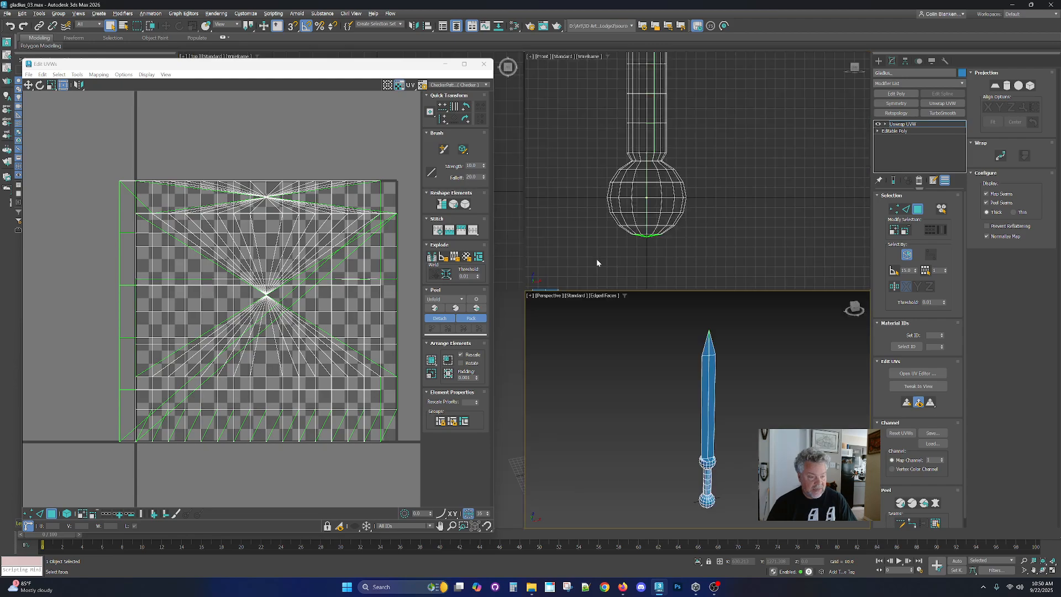
key("z")
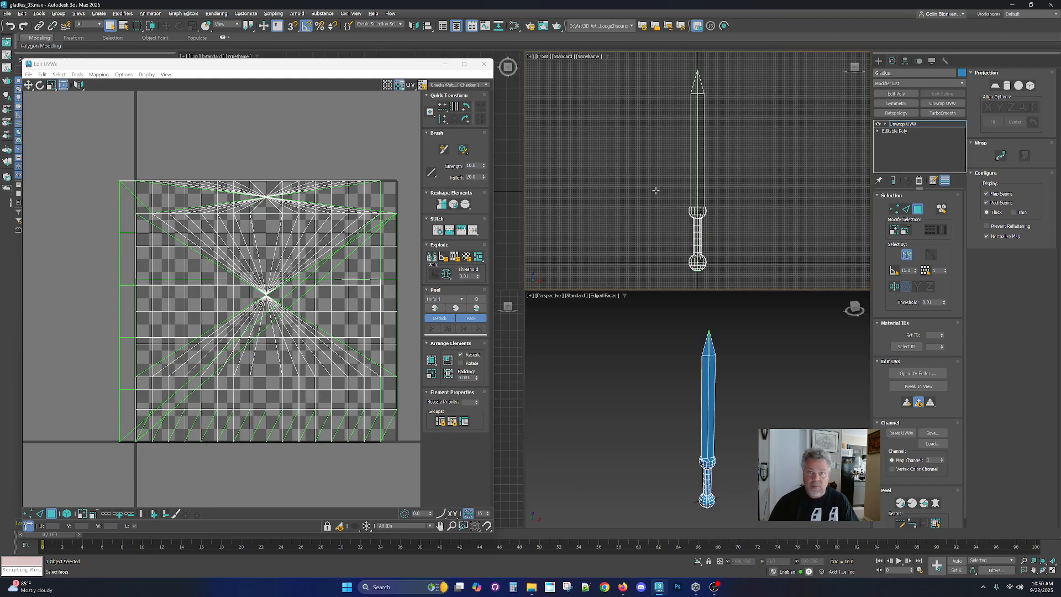
left_click_drag(278, 65, 292, 57)
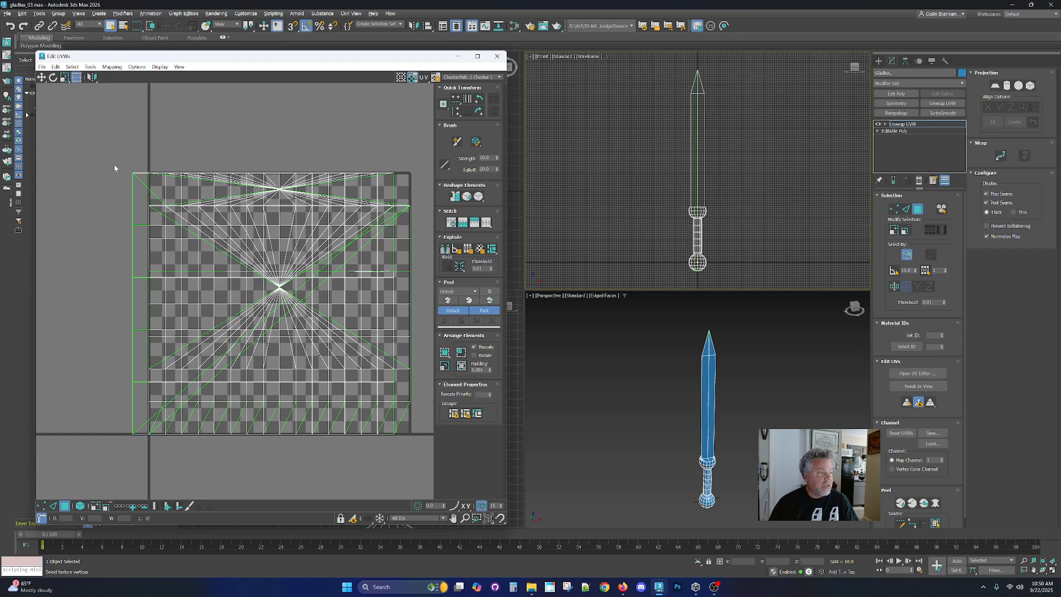
Select all UV polygons and apply Flatten Mapping with a 45 polygon angle threshold and 0.001 spacing.
key("ctrl+a")
middle_click_drag(391, 415, 353, 399)
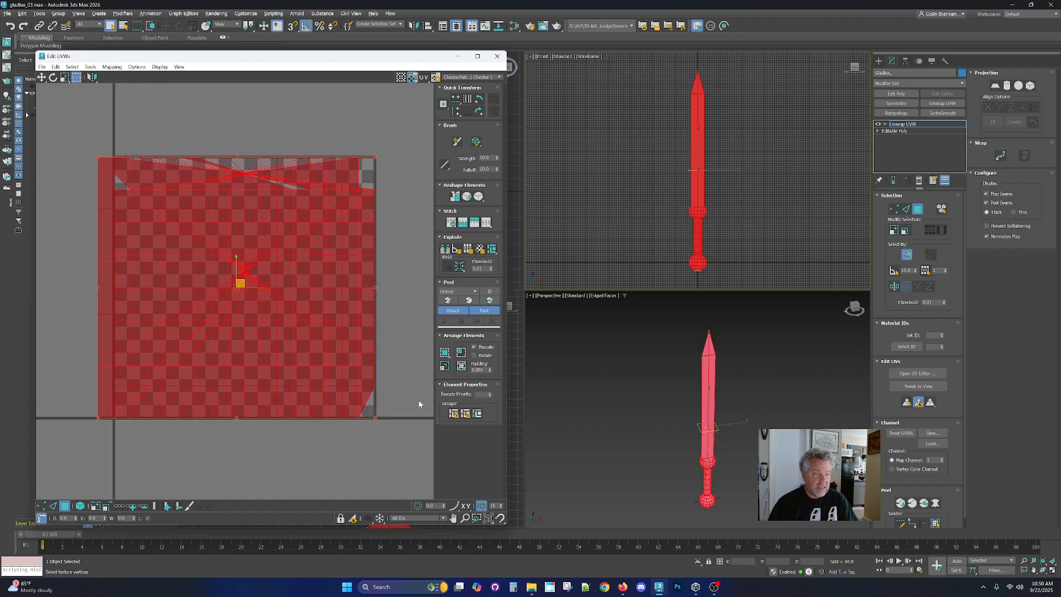
left_click(884, 124)
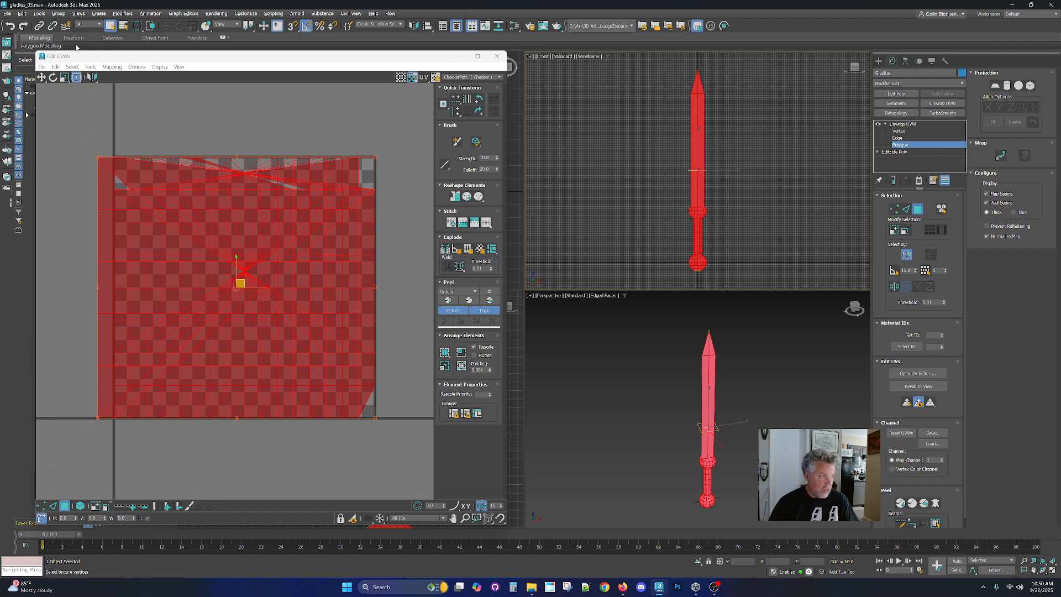
left_click_drag(110, 56, 135, 54)
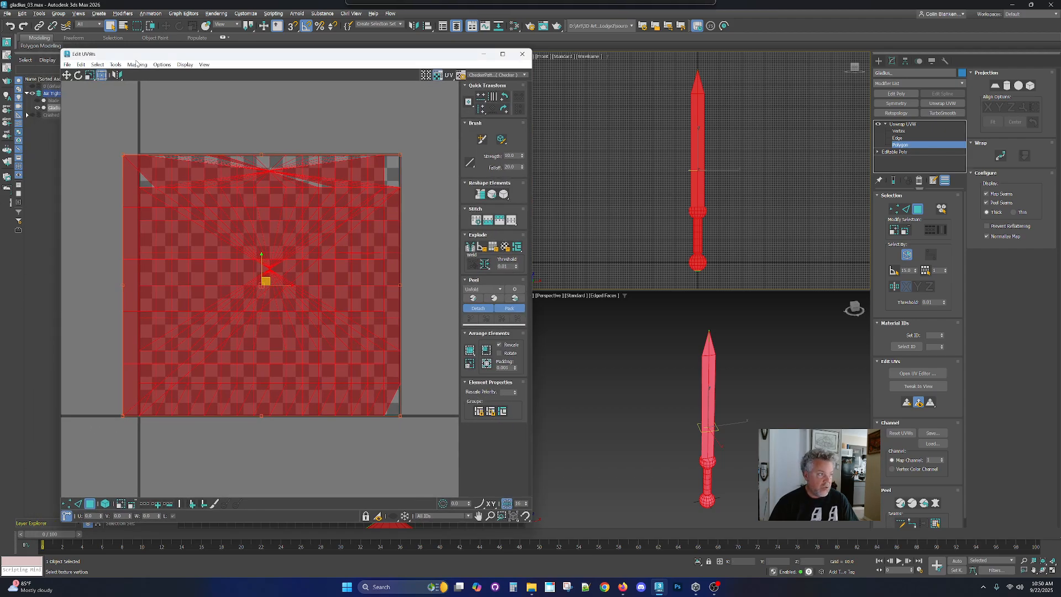
left_click(137, 65)
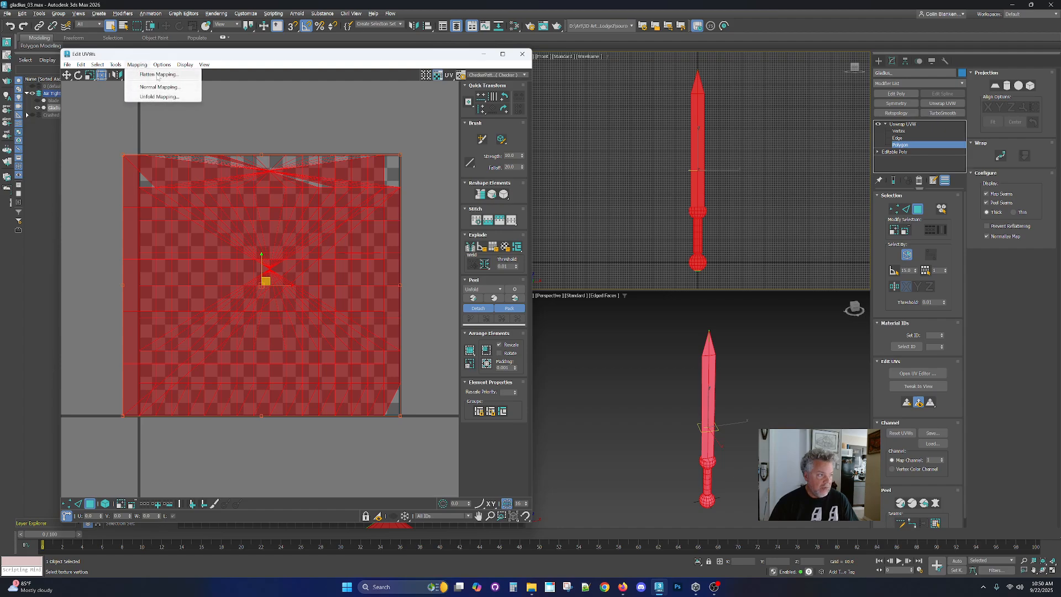
left_click(157, 74)
left_click_drag(352, 110, 181, 98)
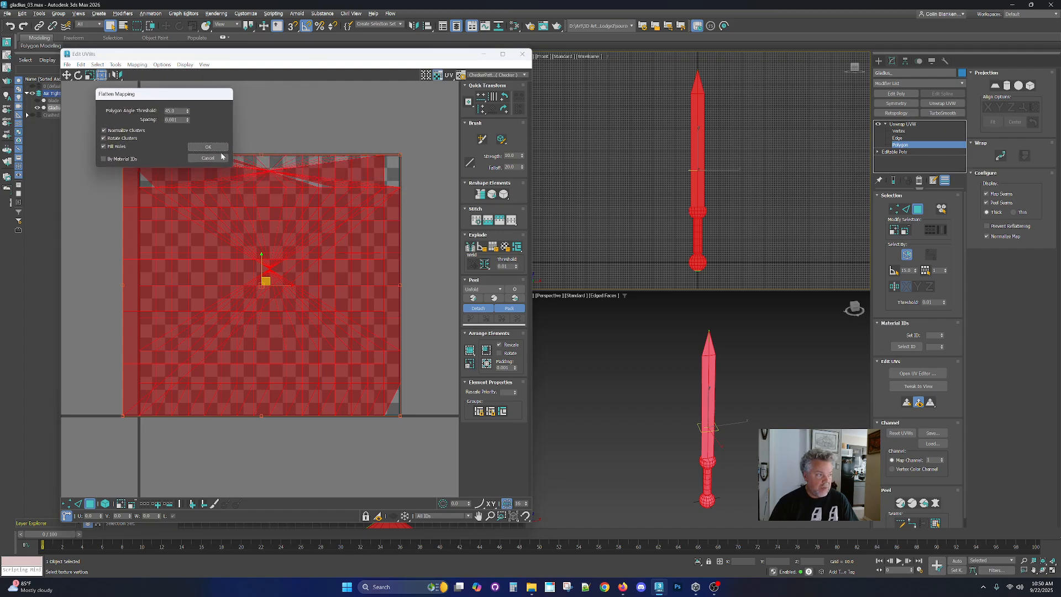
left_click(222, 151)
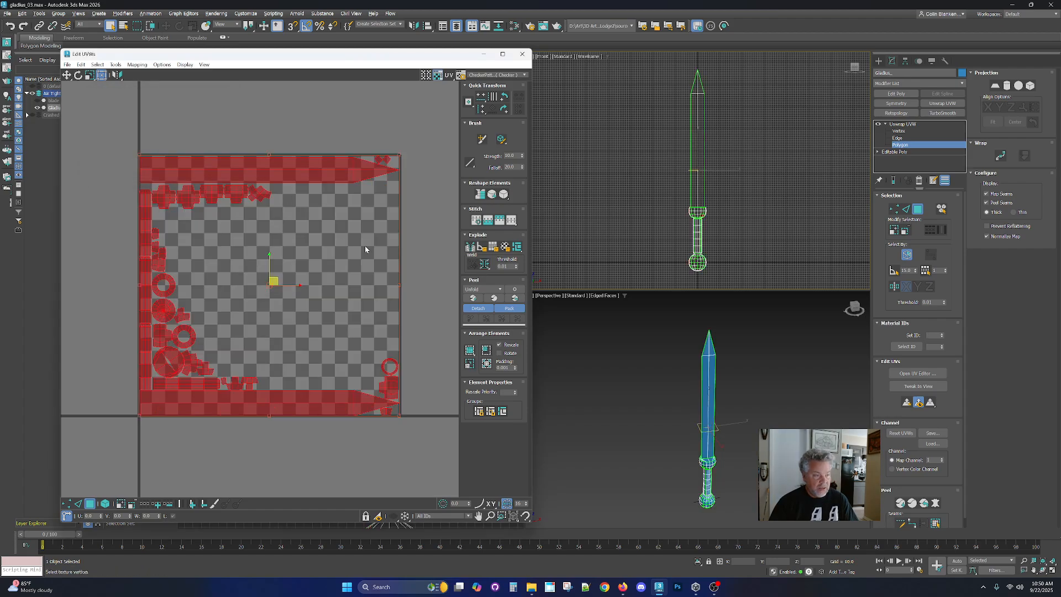
Rotate the flattened UV layout 90 degrees counterclockwise so the blades stand upright, deselect it, and hide the checker background.
left_click_drag(402, 287, 271, 140)
left_click(271, 141)
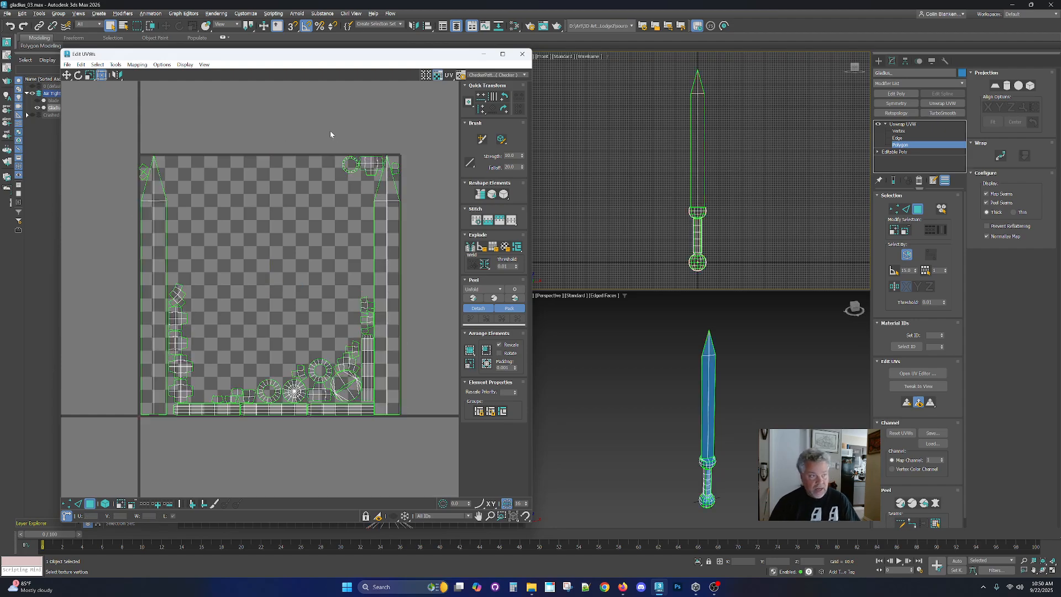
left_click(440, 77)
left_click(391, 209)
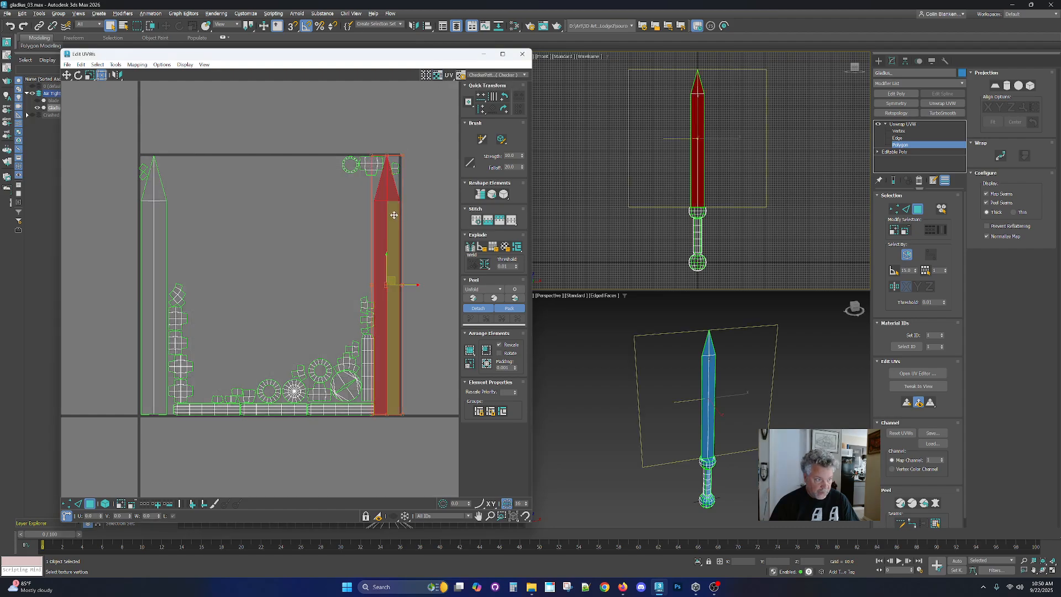
left_click_drag(411, 285, 119, 273)
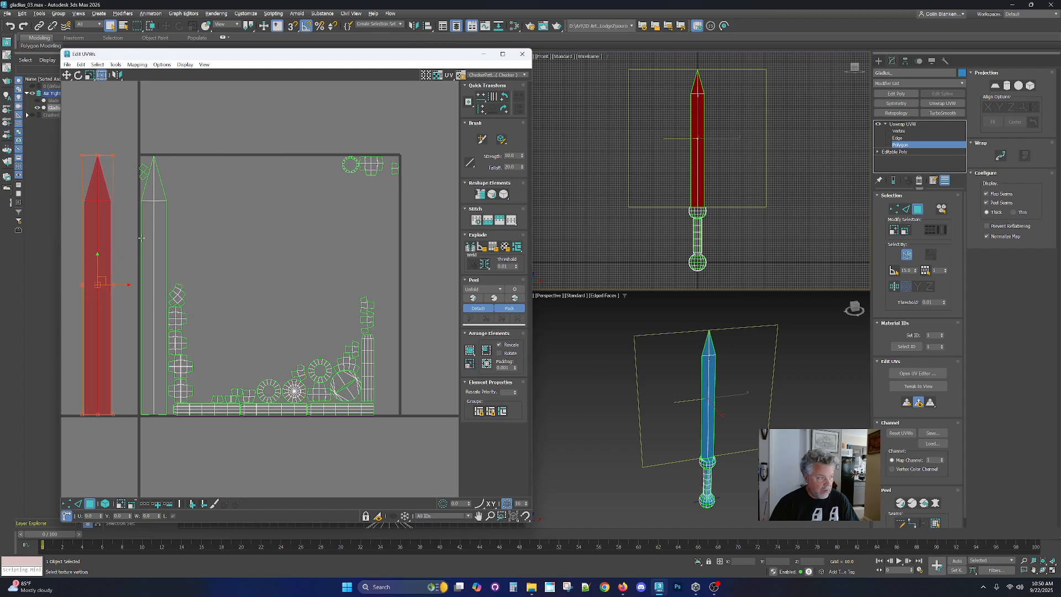
left_click(154, 202, "ctrl")
middle_click_drag(154, 202, 239, 196)
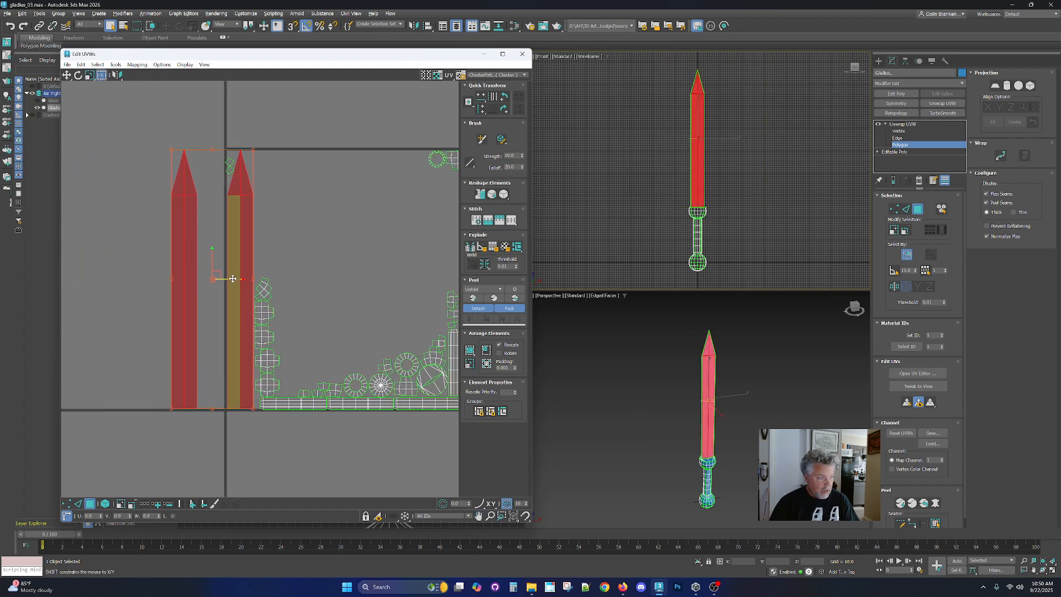
left_click_drag(232, 280, 129, 277)
mouse_move(181, 266)
middle_mouse_down()
mouse_move(266, 260)
mouse_move(169, 259)
middle_mouse_up()
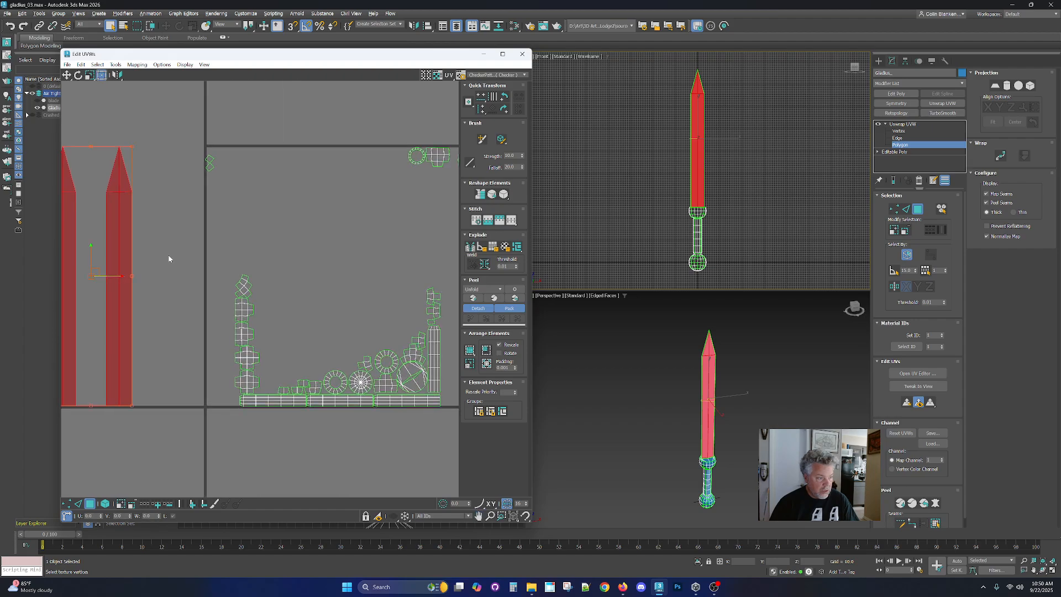
left_click(188, 245)
key("ctrl+z")
key("ctrl+z")
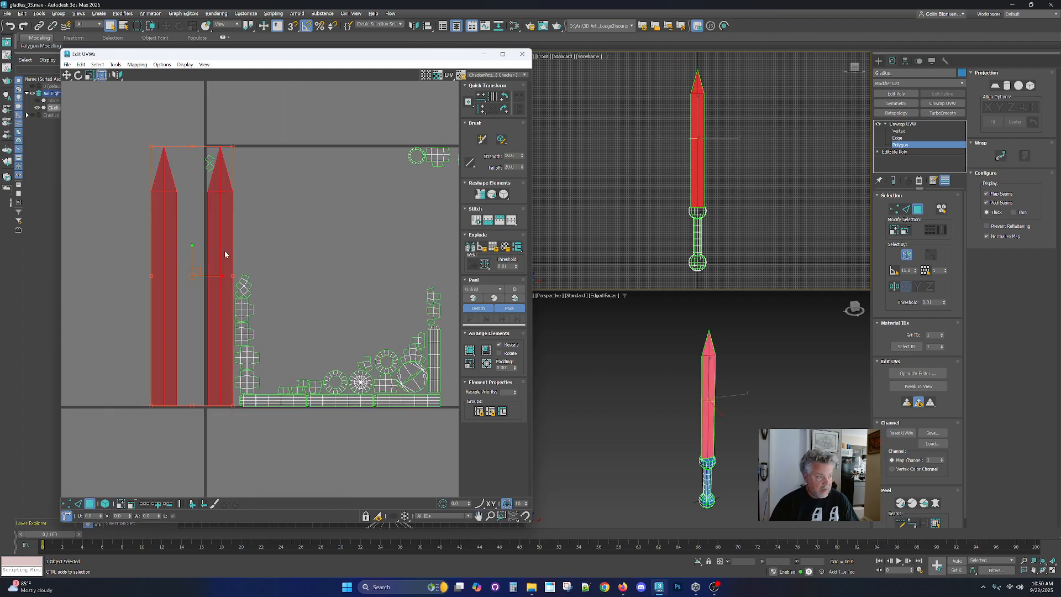
key("ctrl+z")
key("ctrl+z")
middle_click_drag(233, 247, 210, 243)
scroll(209, 243, "down", 2)
left_click(321, 227)
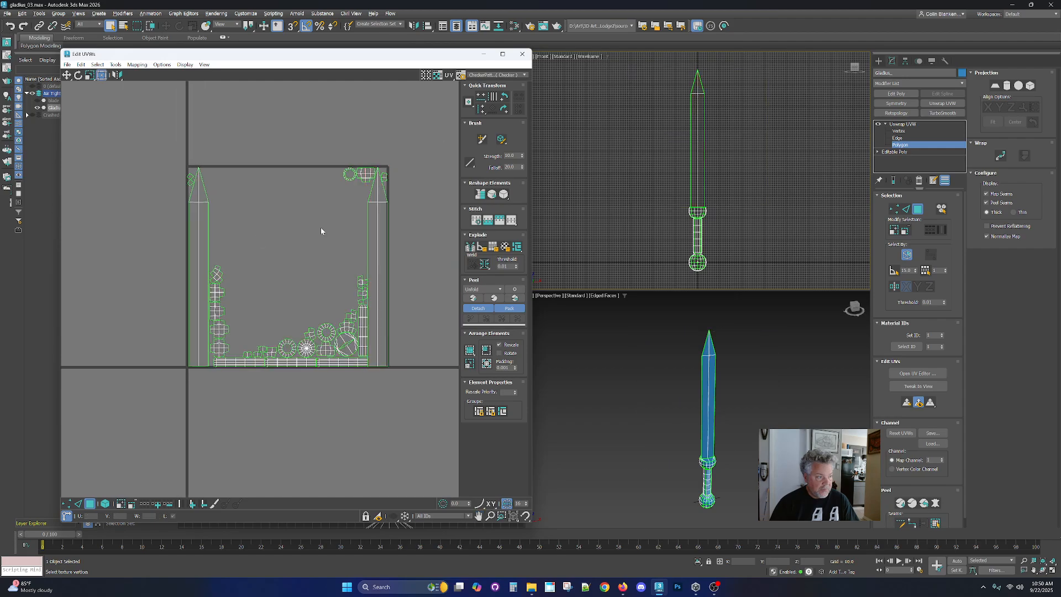
Move the small UV shells beside the two blade tips down into the open space among the other small shells.
left_click(192, 176)
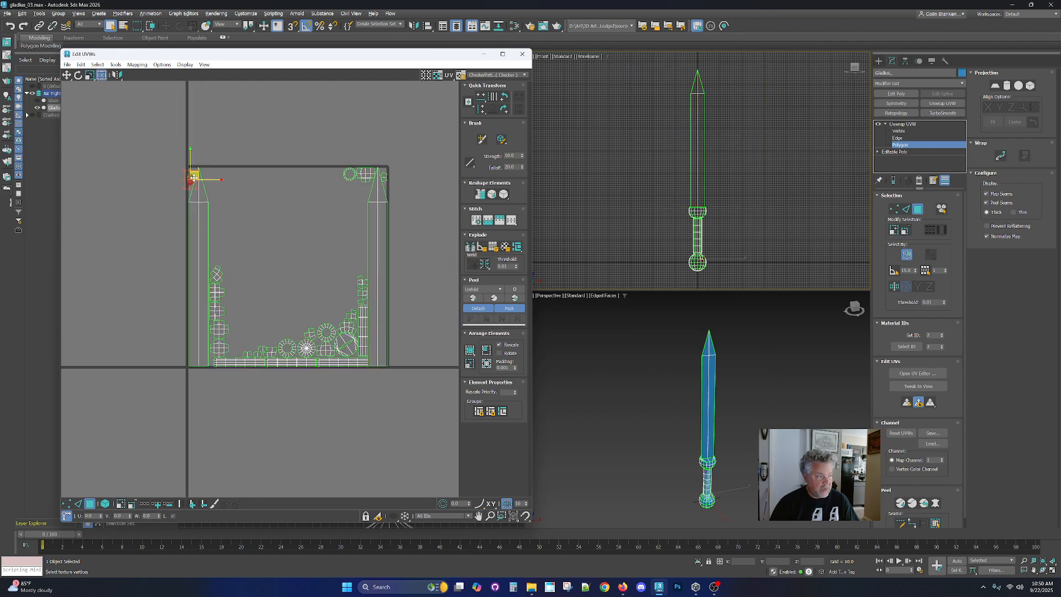
left_click_drag(190, 178, 237, 346)
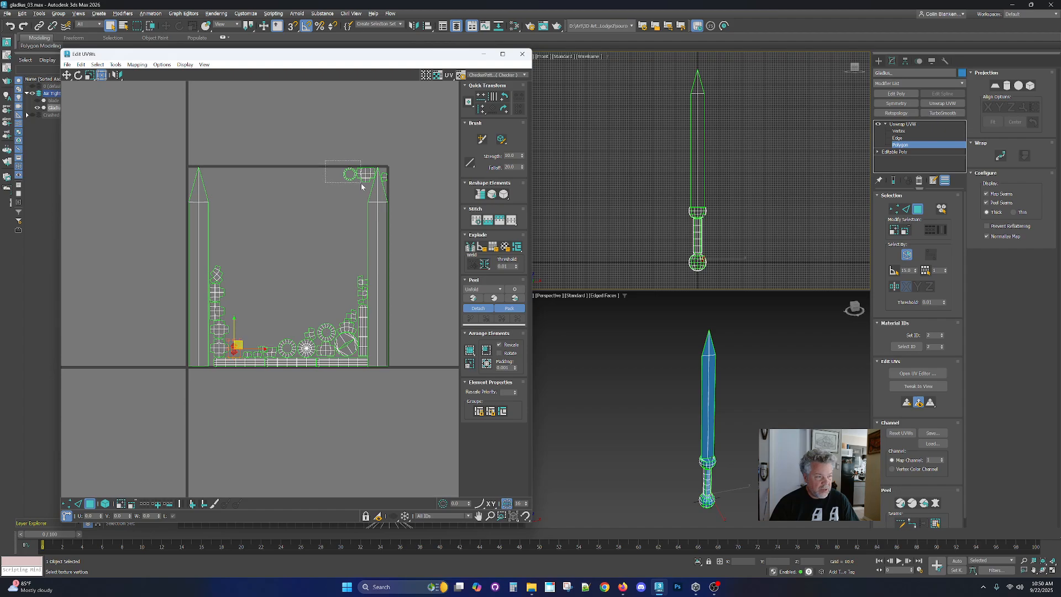
left_click_drag(362, 186, 362, 185)
scroll(363, 182, "up", 3)
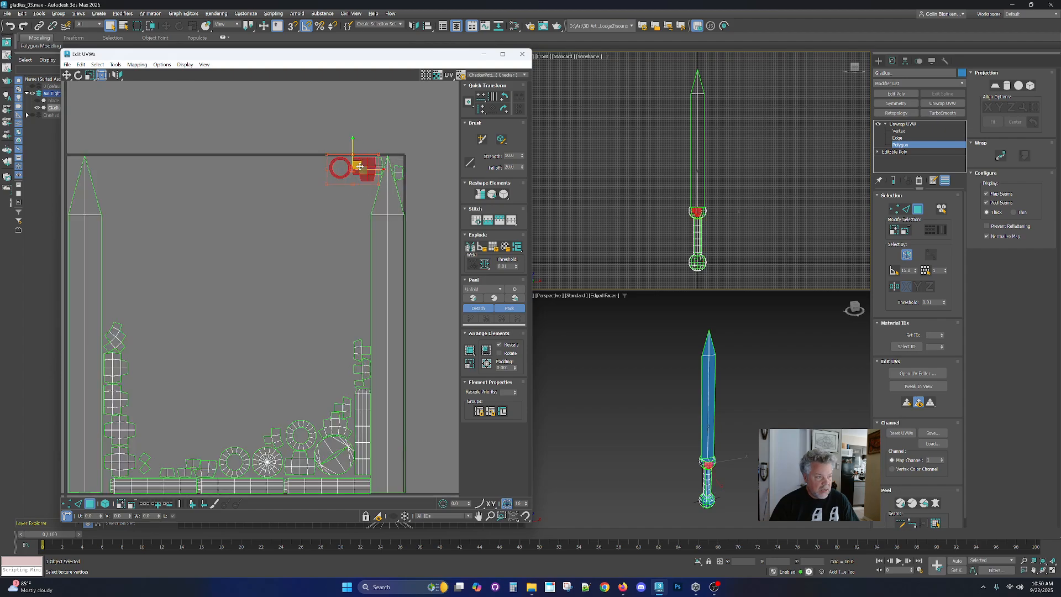
left_click_drag(363, 138, 380, 176, "ctrl")
scroll(335, 196, "down", 2)
middle_click_drag(322, 204, 323, 166)
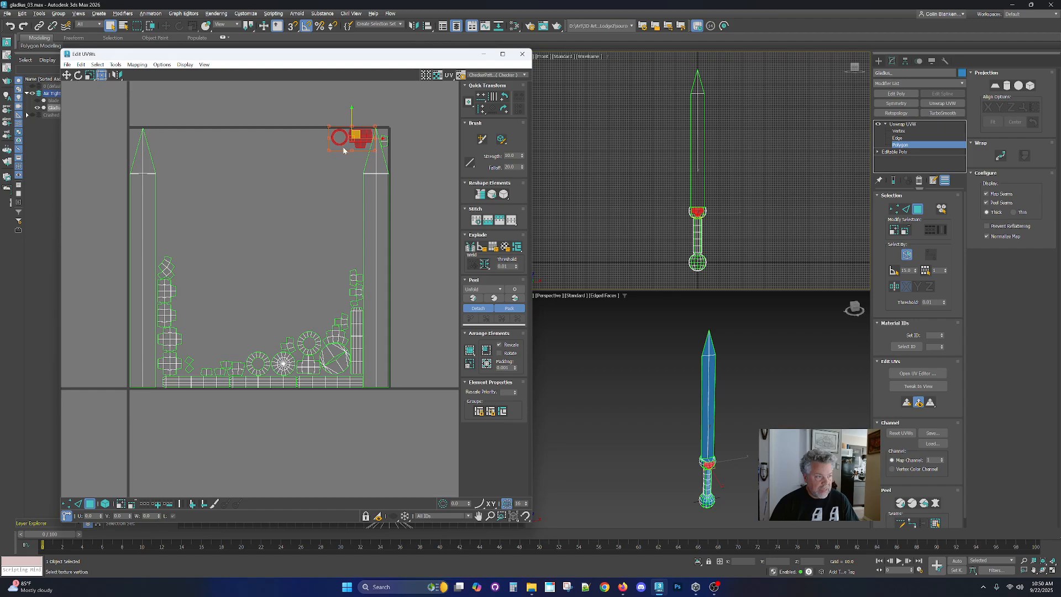
left_click_drag(343, 150, 206, 356)
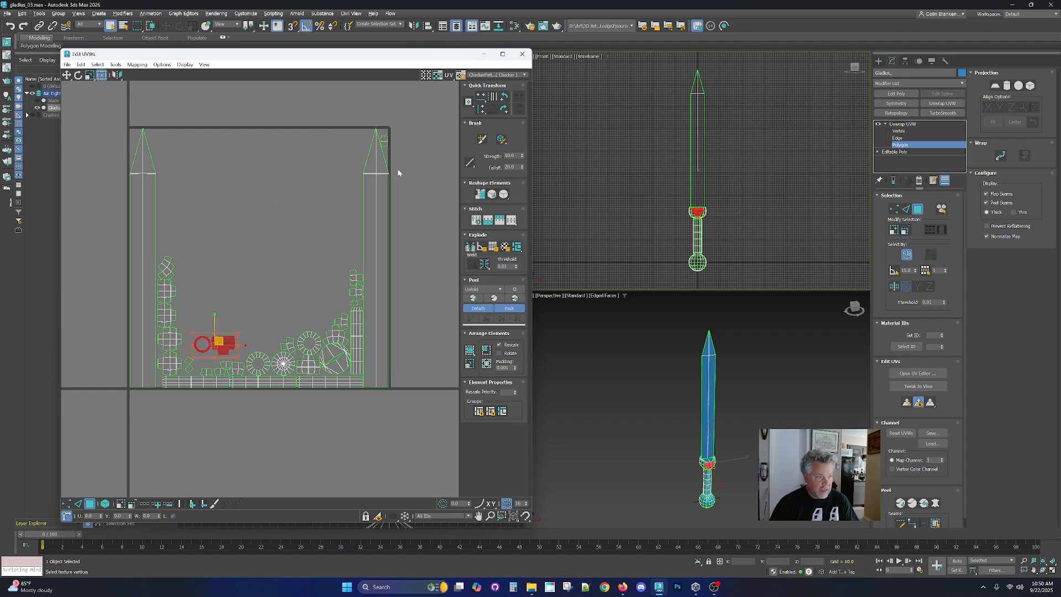
left_click(386, 142)
left_click_drag(387, 142, 239, 347)
left_click(298, 199)
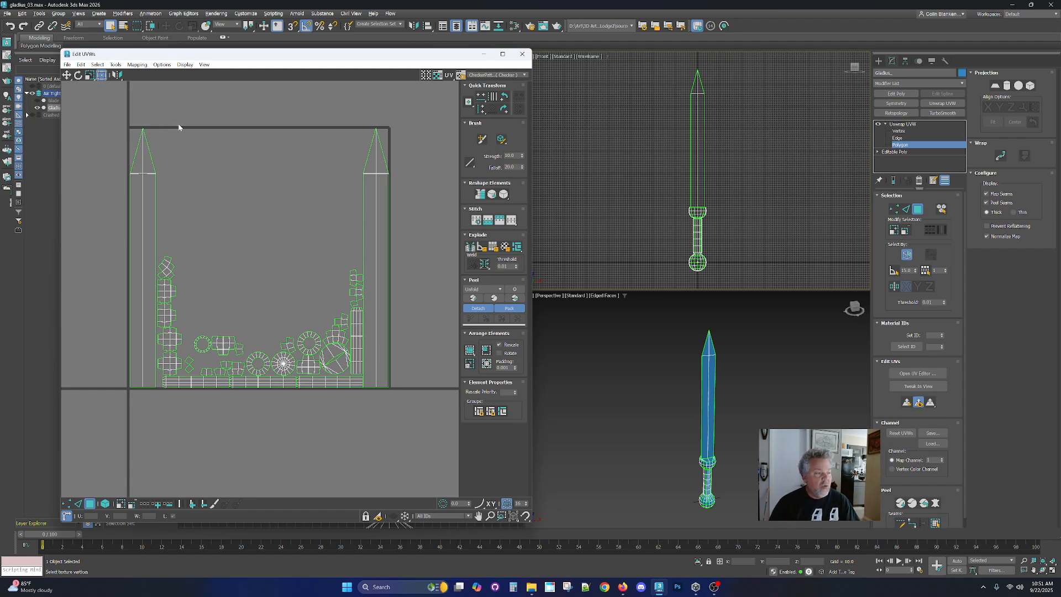
left_click_drag(179, 124, 346, 311)
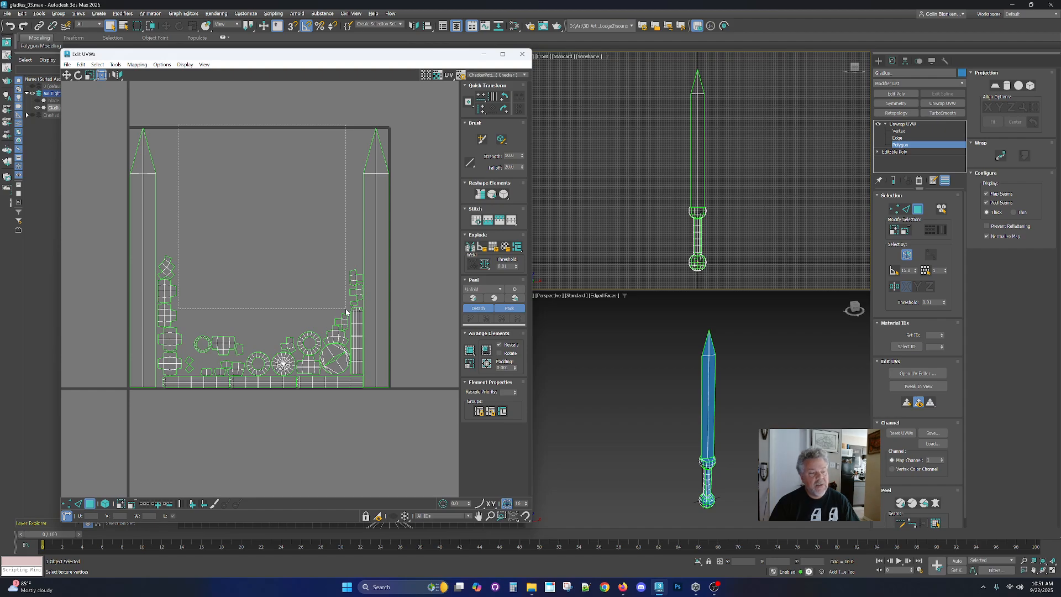
left_click_drag(346, 312, 346, 311)
left_click_drag(166, 130, 352, 250)
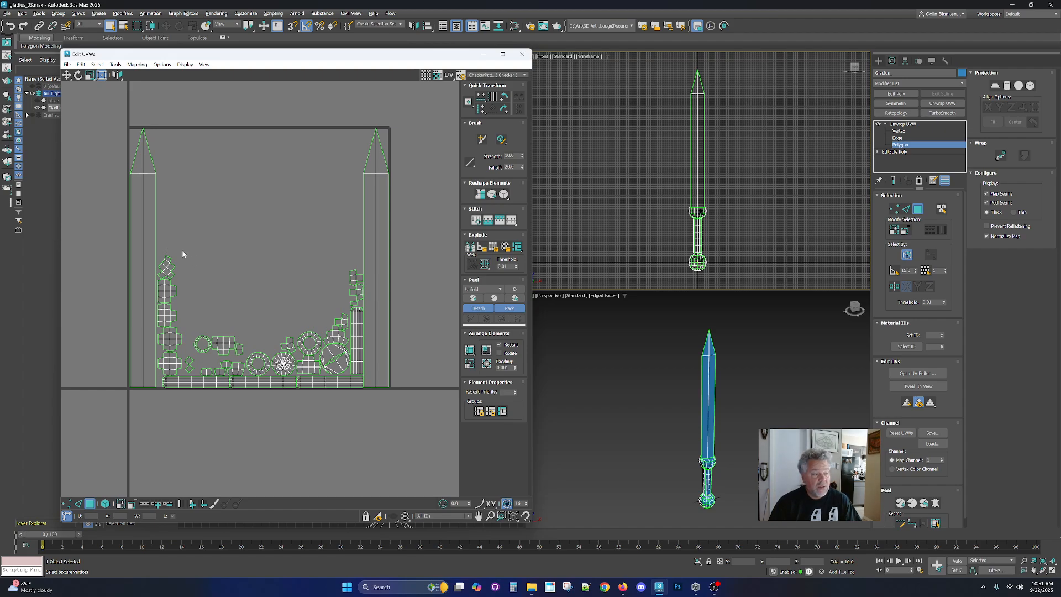
left_click_drag(183, 251, 334, 316)
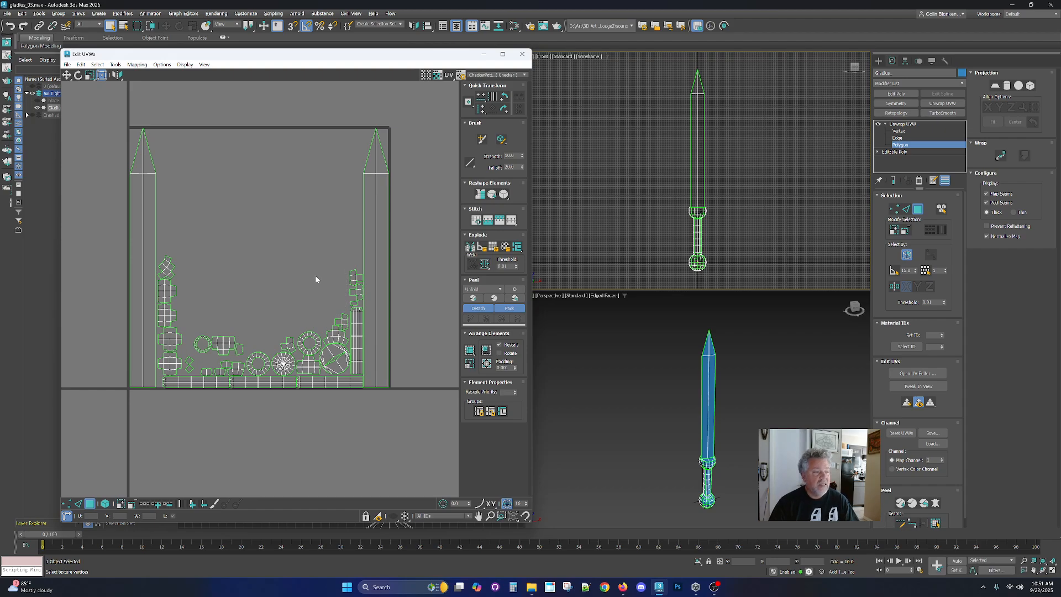
Pack all the sword's UV shells more tightly within the UV square.
left_click(470, 350)
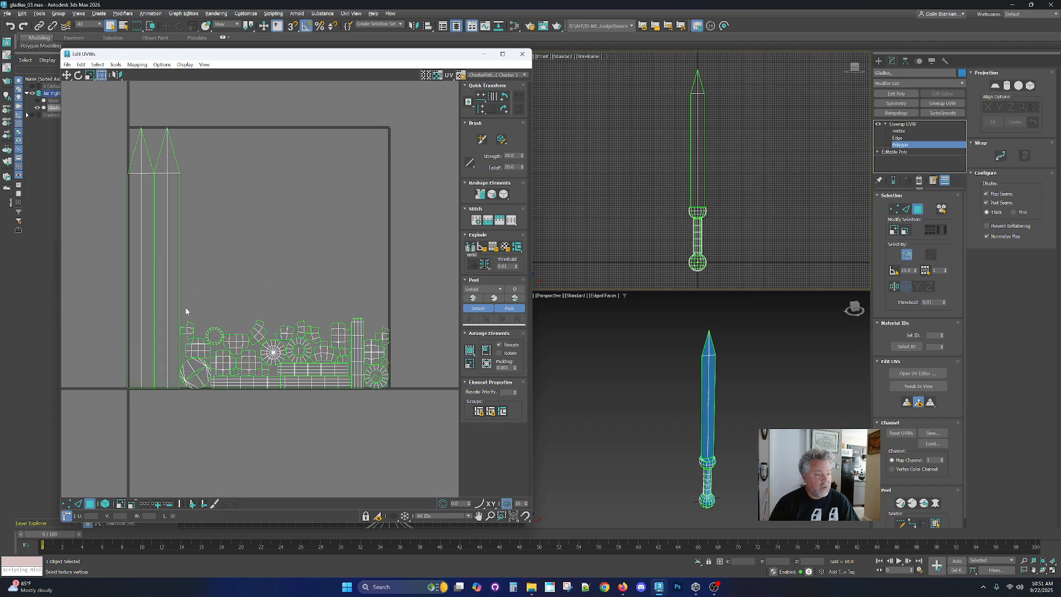
Select all the small UV shells without the two blades and pack them on their own across the UV square.
left_click(469, 351)
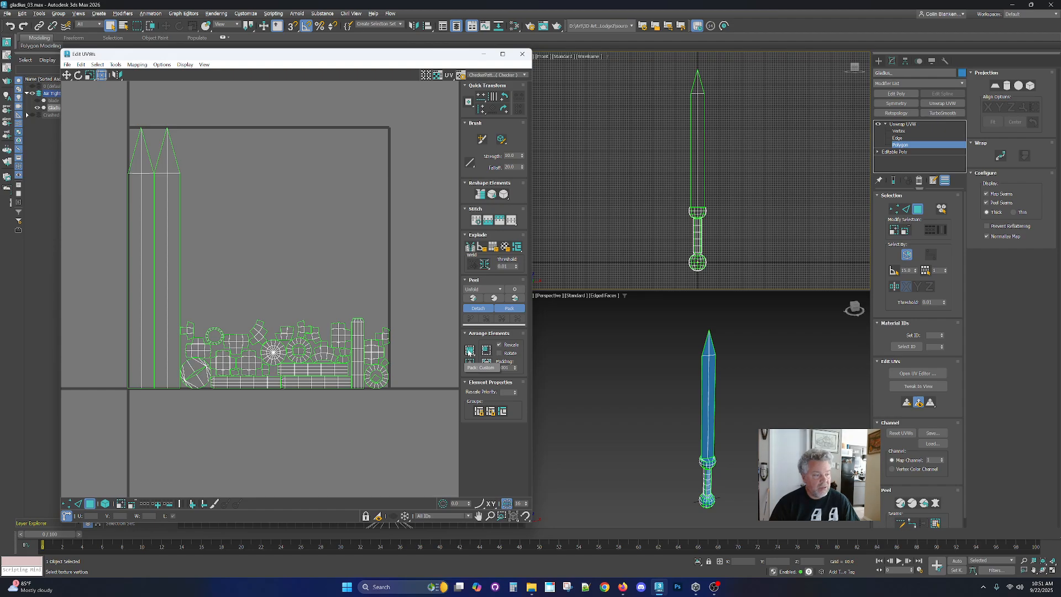
left_click(469, 350)
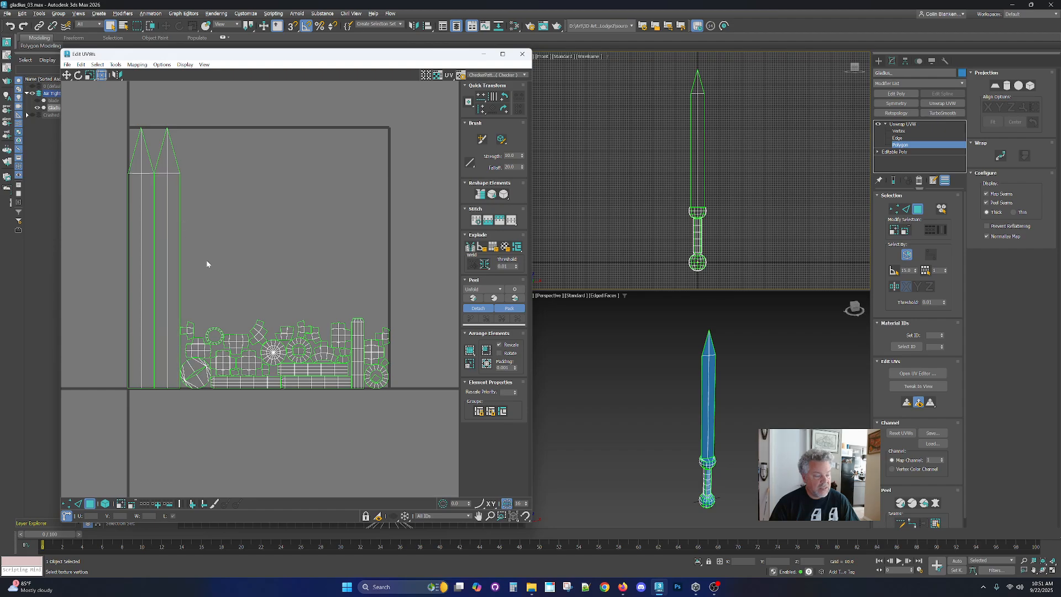
left_click_drag(189, 310, 438, 424)
mouse_move(196, 296)
left_mouse_down()
mouse_move(182, 288)
mouse_move(195, 289)
left_mouse_up()
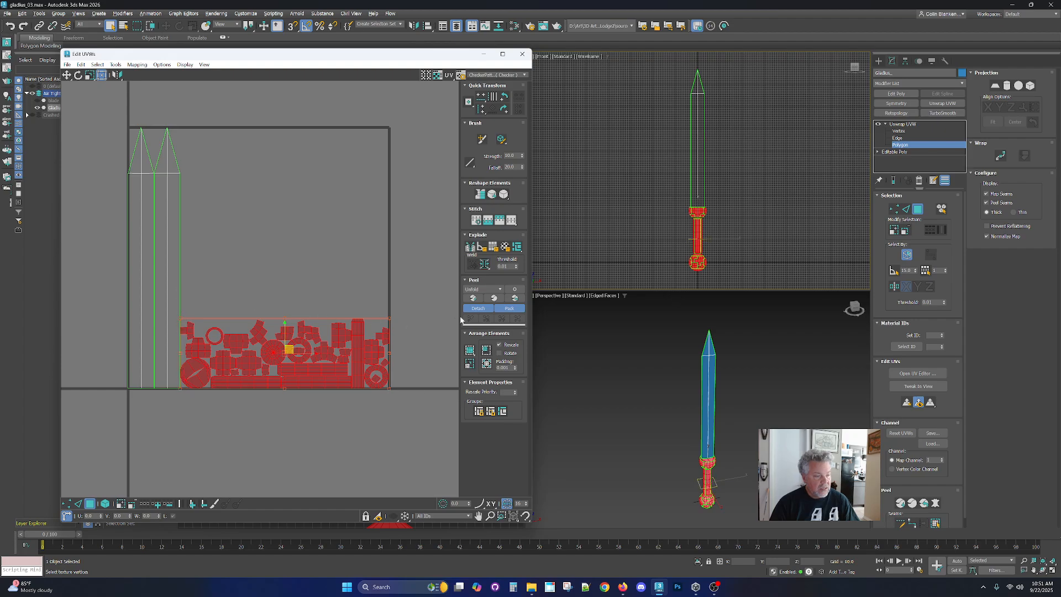
left_click(469, 351)
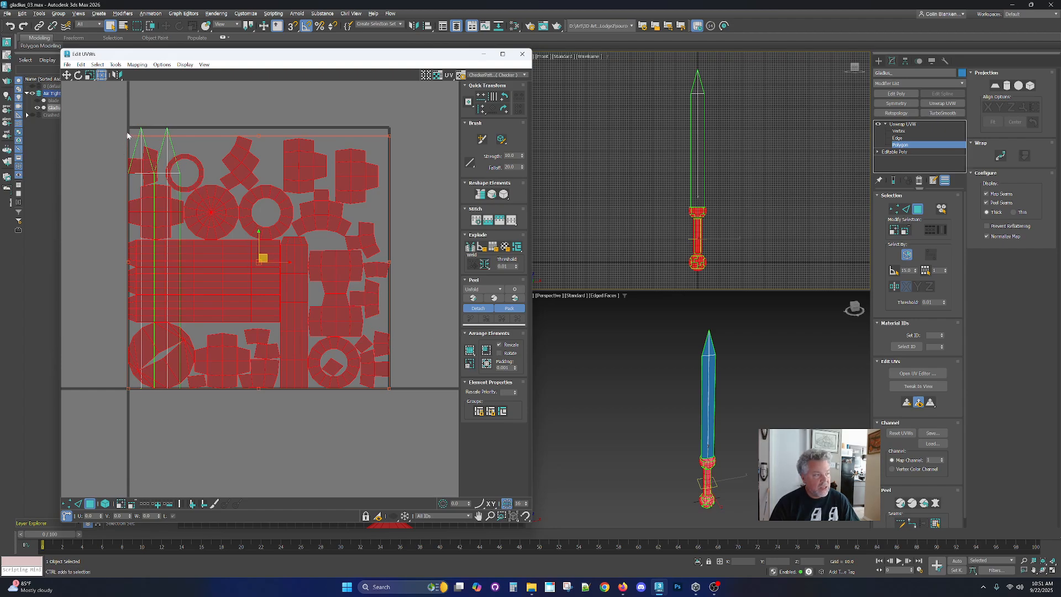
Scale the packed small shells down to fit beside the two blades, close the UV editor, and leave polygon sub-object mode.
left_click_drag(128, 135, 185, 191)
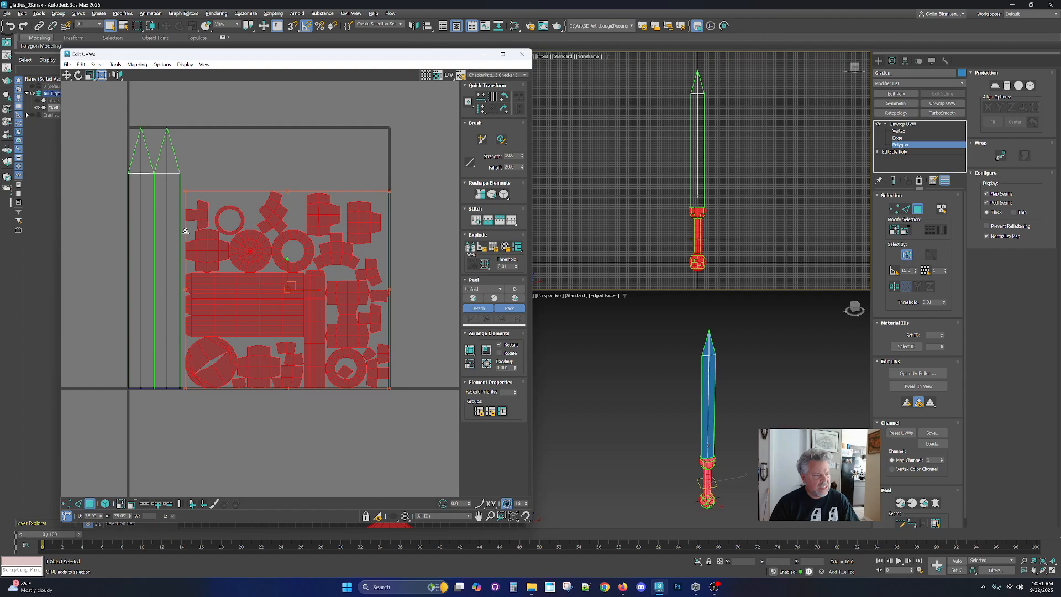
left_click(379, 438)
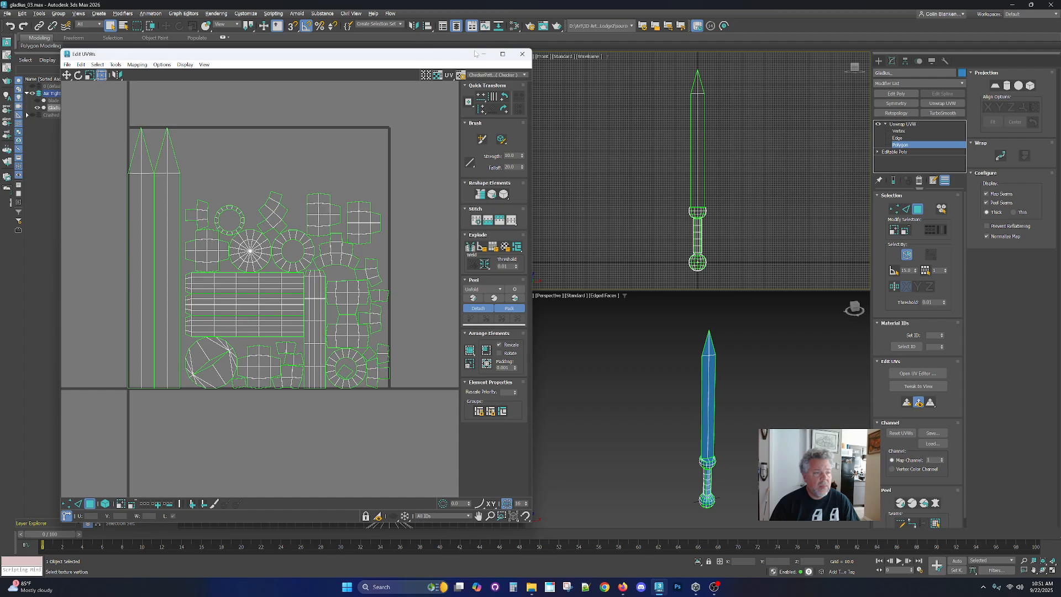
left_click(522, 54)
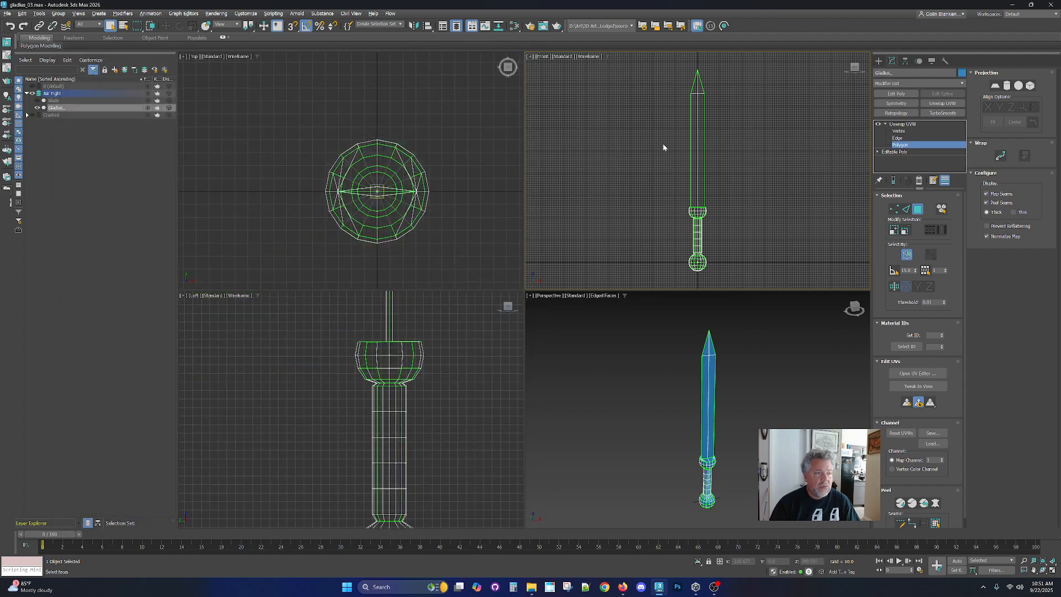
left_click(904, 125)
left_click(885, 124)
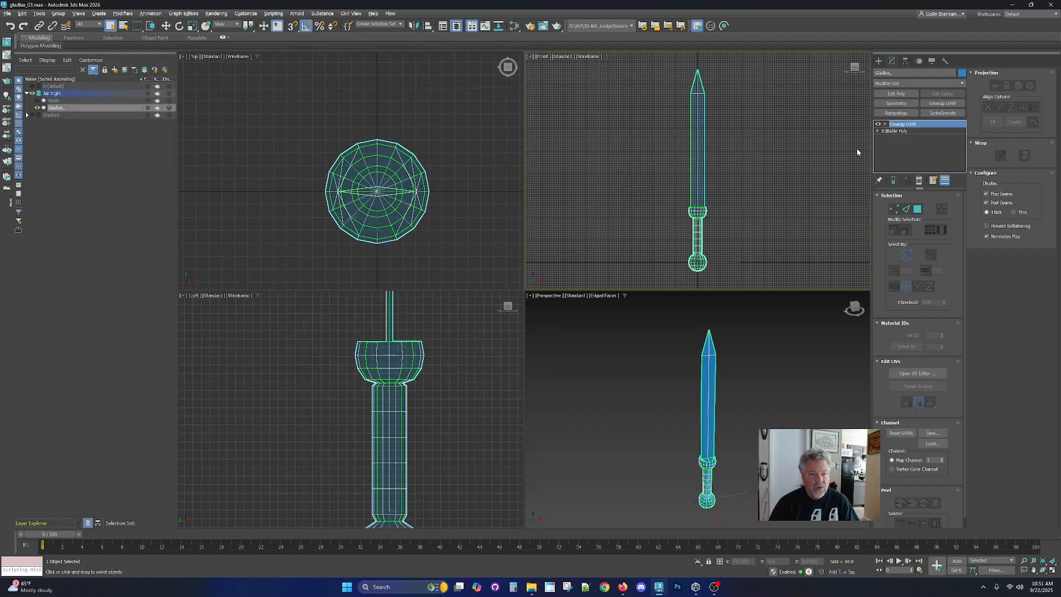
Clone the sword as an independent copy along X beside the original and name it Gladius_Solution 01.
left_click(779, 196)
left_click(703, 210)
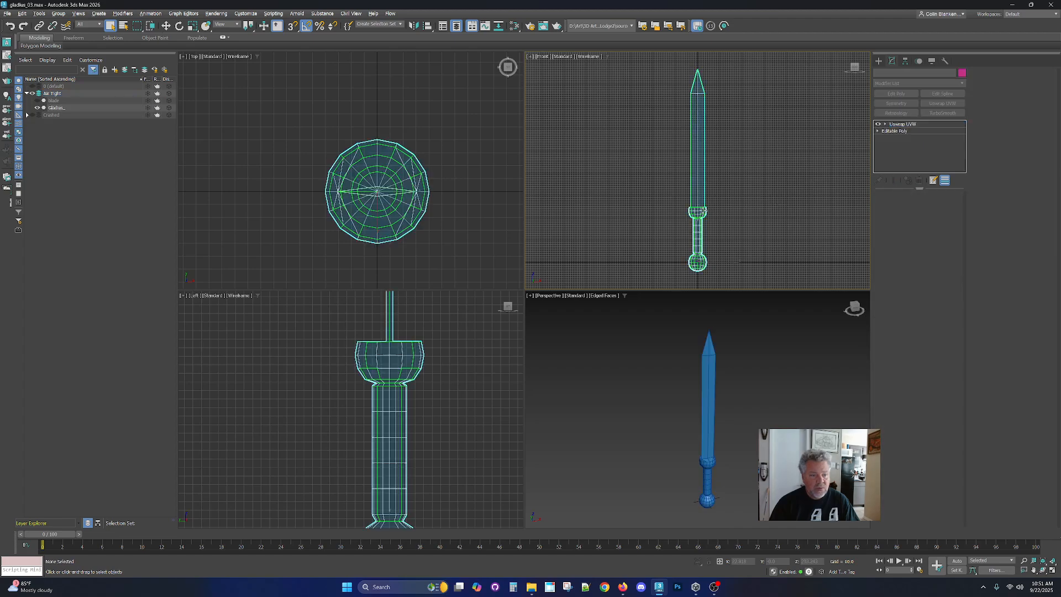
key("w")
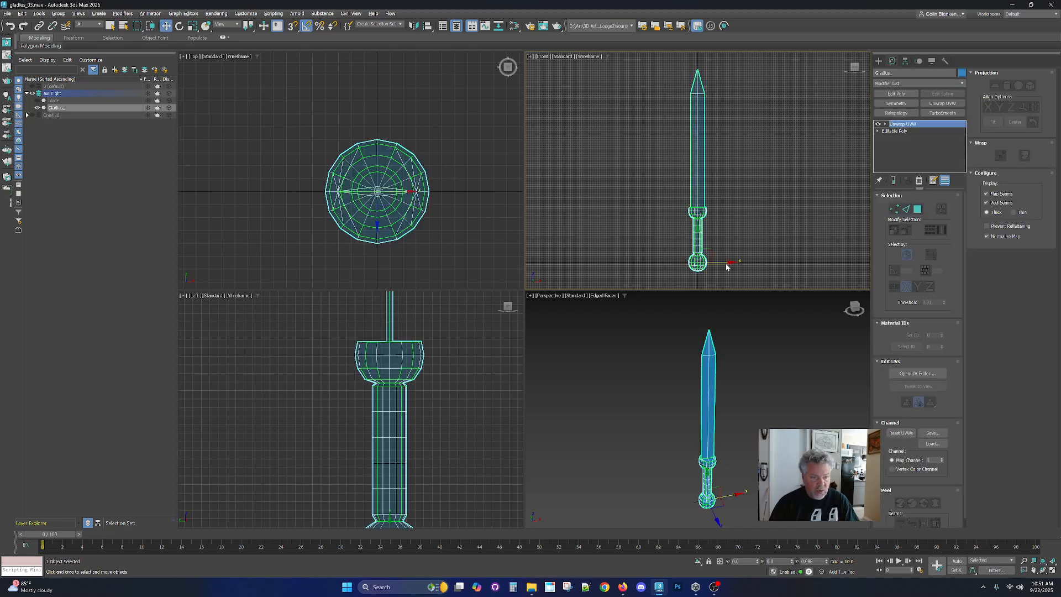
left_click_drag(724, 262, 660, 260, "shift")
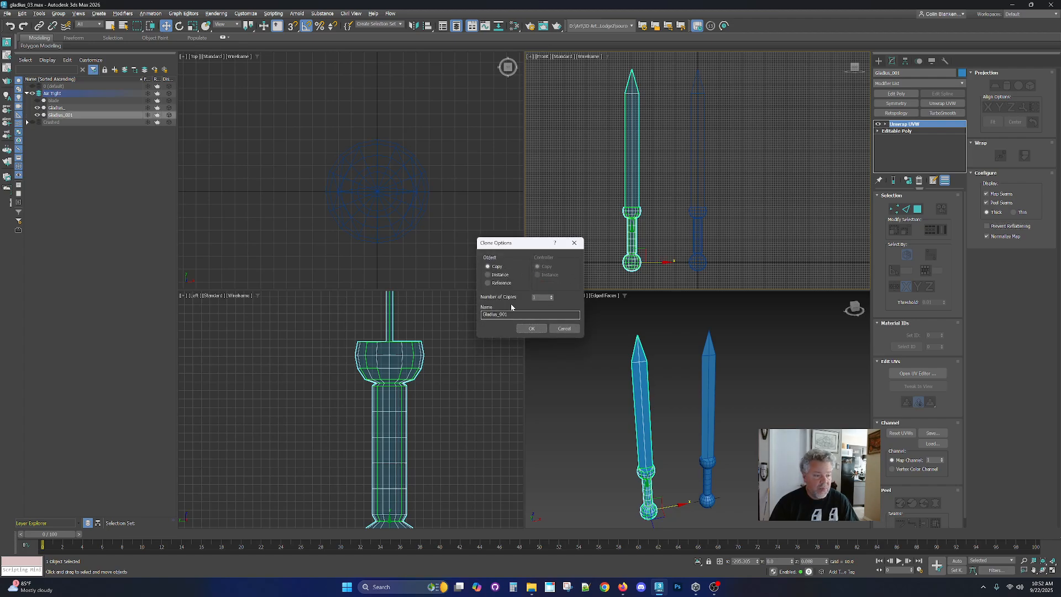
left_click_drag(508, 315, 499, 314)
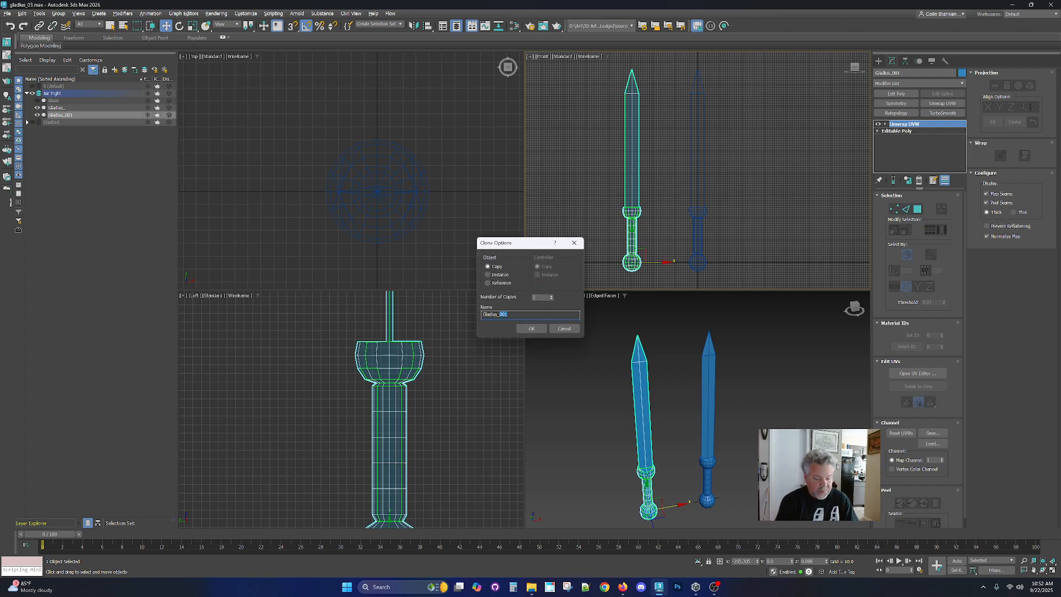
type("Solution")
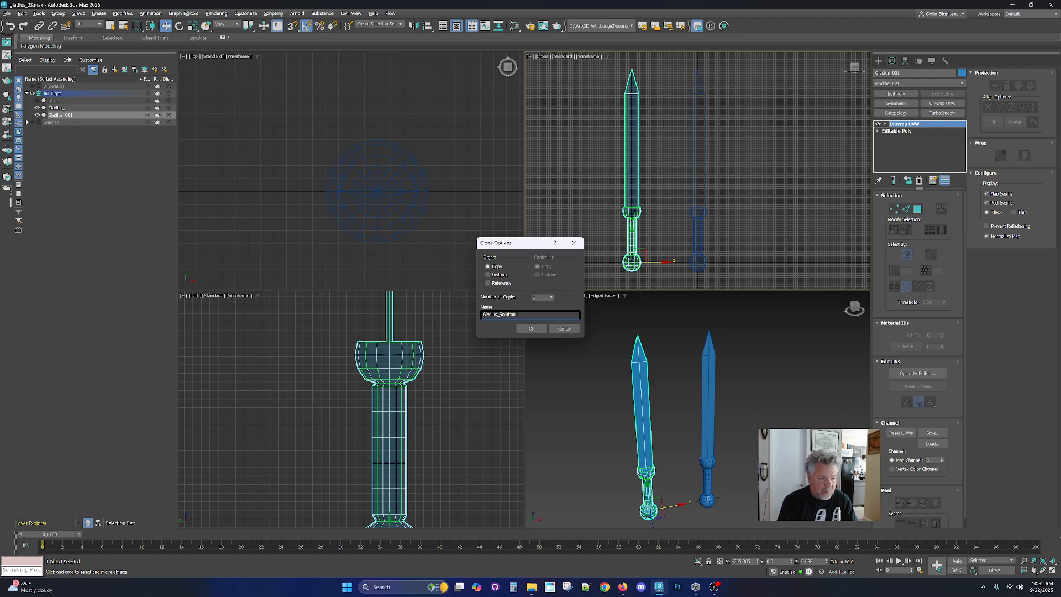
key("Return")
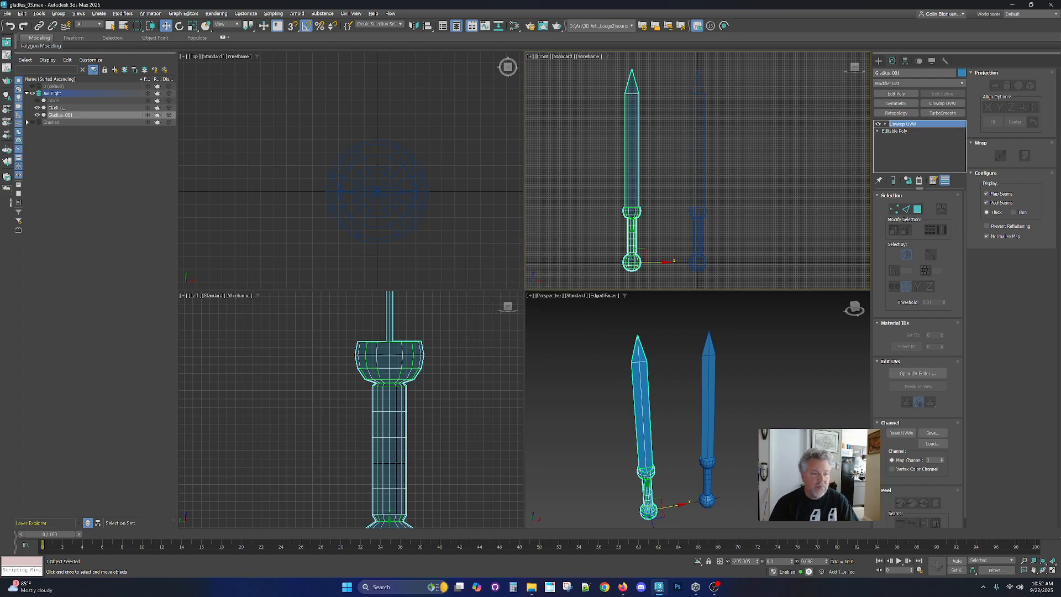
Convert the copied sword to an Editable Poly and change its object color to green.
right_click(637, 164)
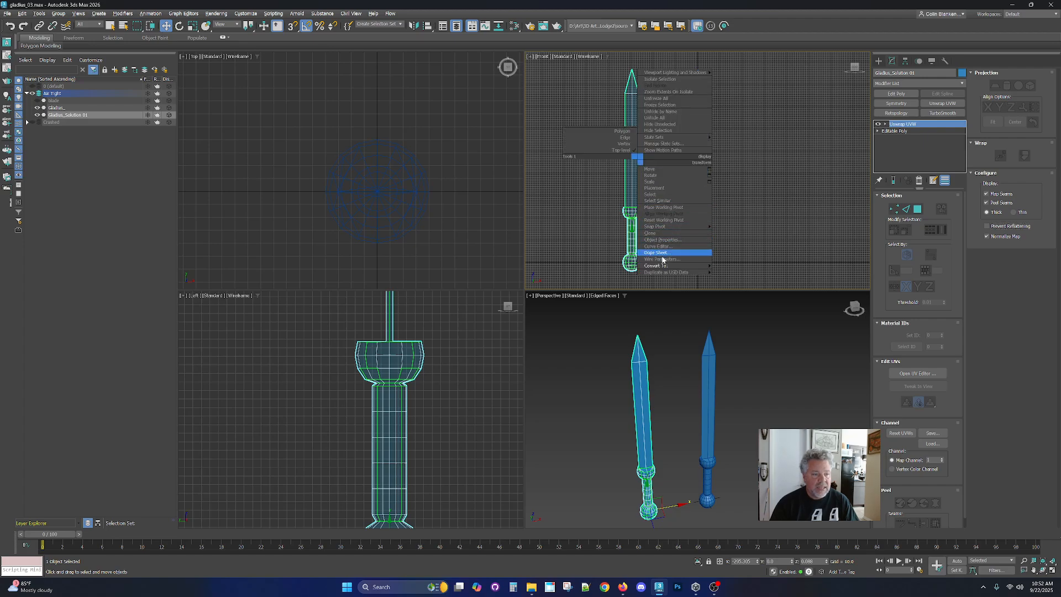
mouse_move(666, 266)
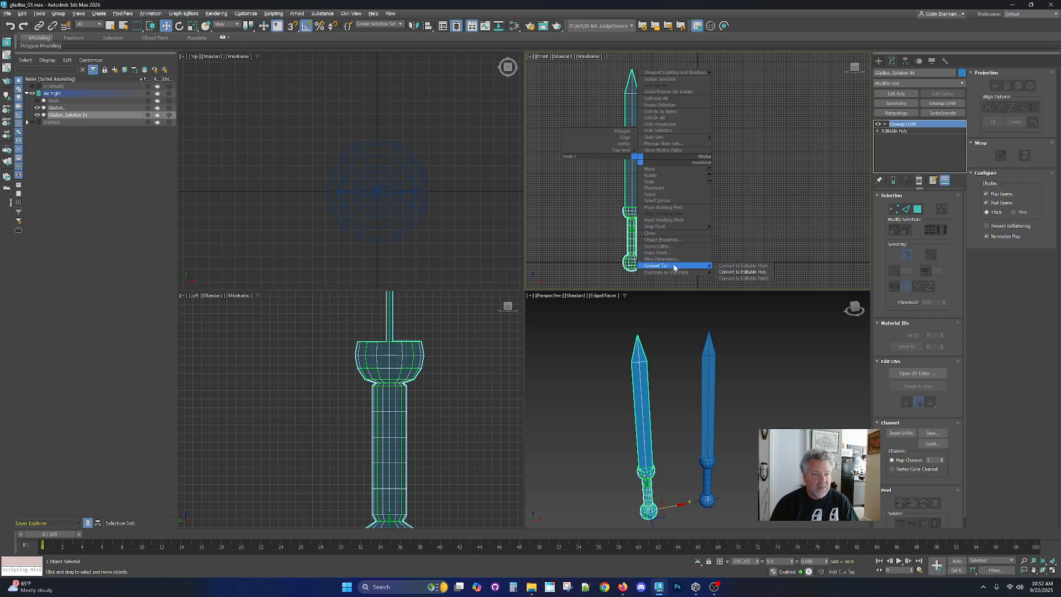
left_click(743, 272)
middle_click_drag(690, 425, 625, 416, "alt")
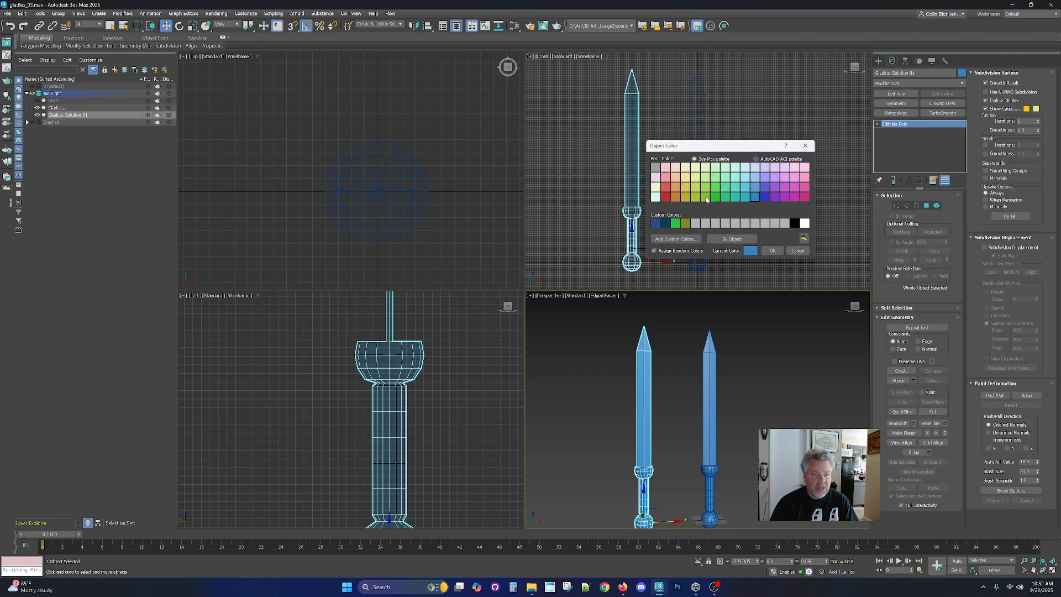
left_click(705, 197)
left_click(772, 250)
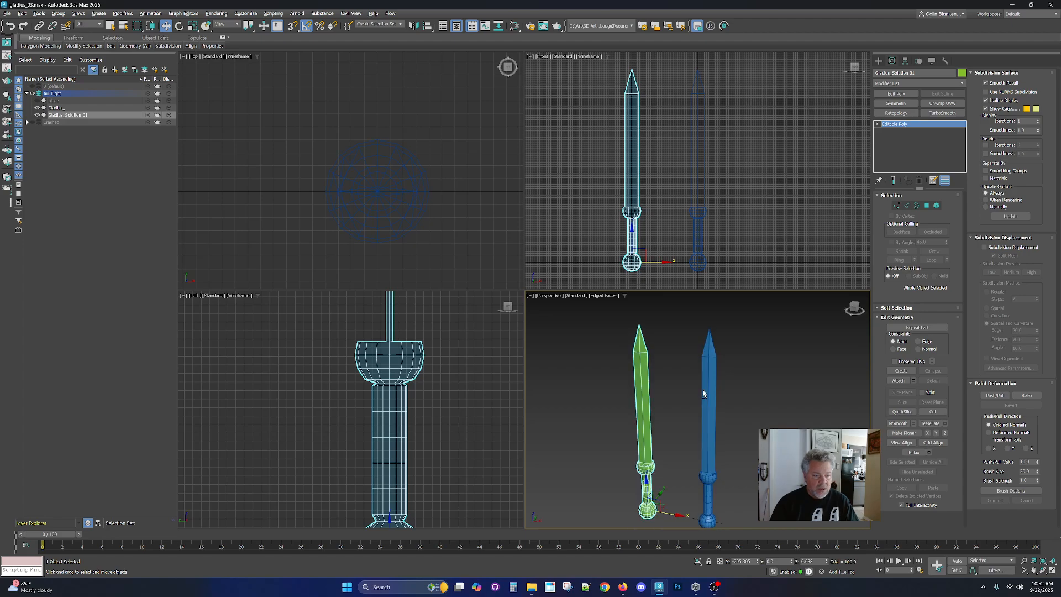
Select the original blue sword and isolate it so the green copy is hidden.
left_click(710, 390)
key("alt+w")
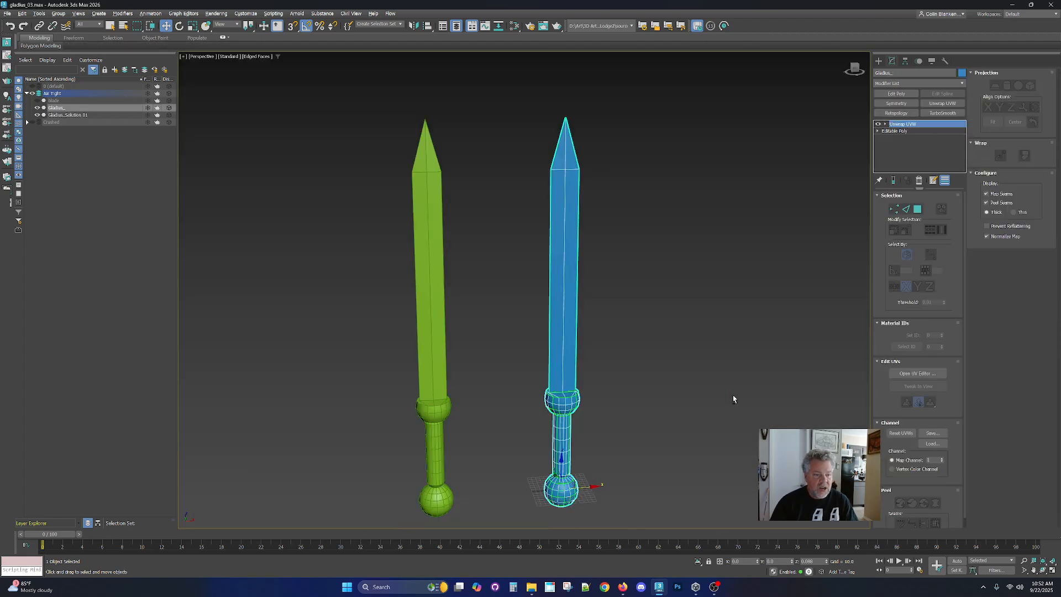
middle_click_drag(734, 399, 690, 378)
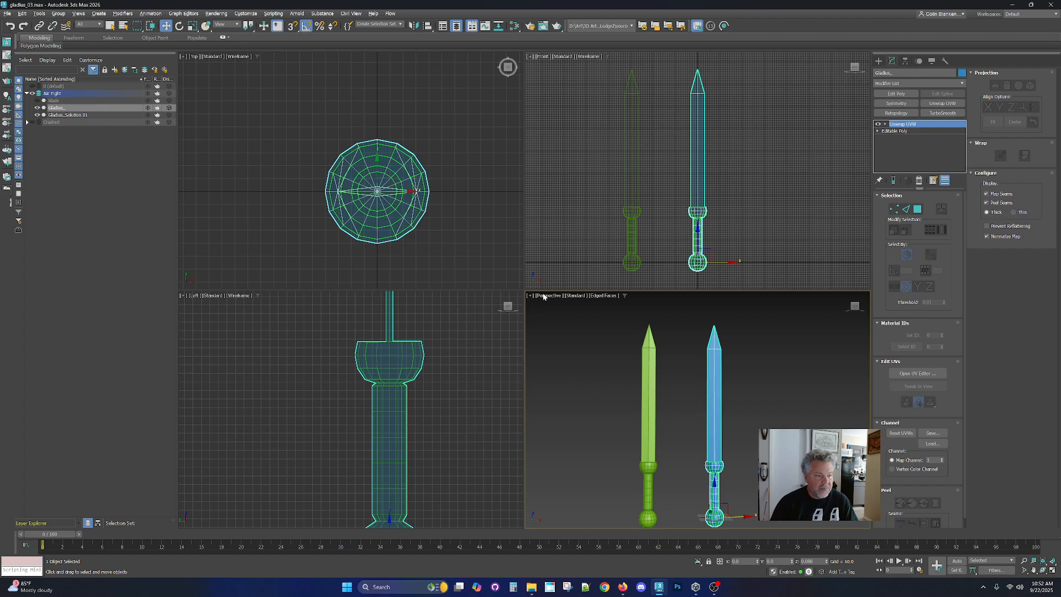
left_click(698, 562)
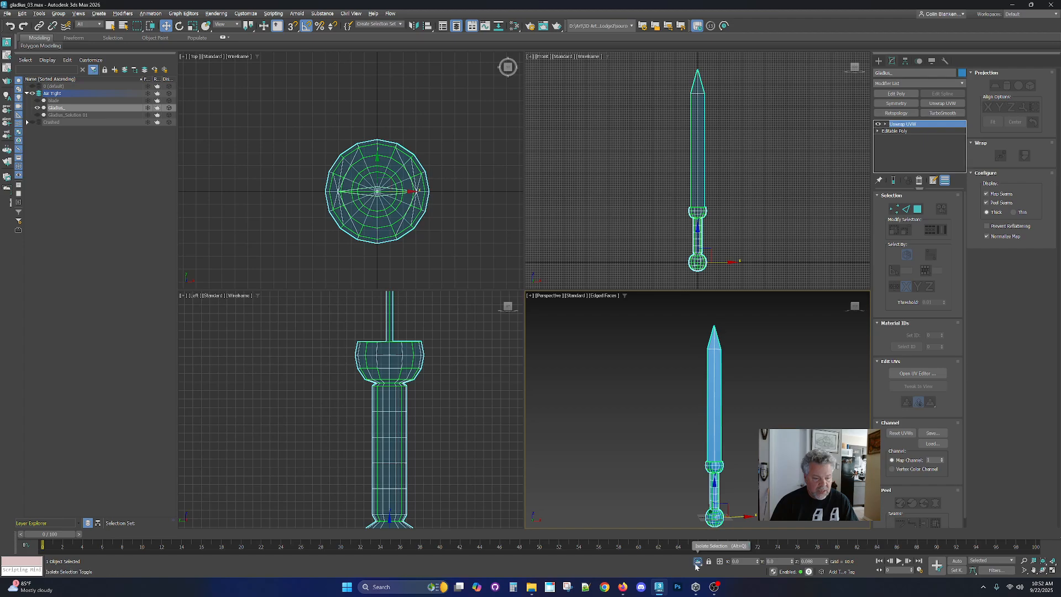
Open the isolated sword's UV layout for editing, switch to polygon selection, and clear the UV selection.
left_click(902, 374)
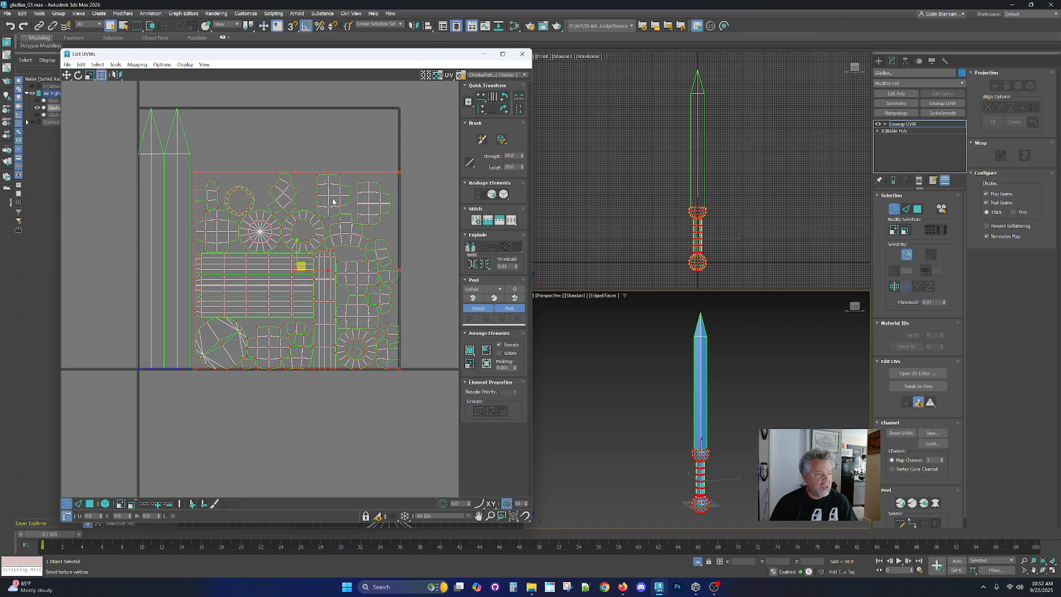
left_click(88, 504)
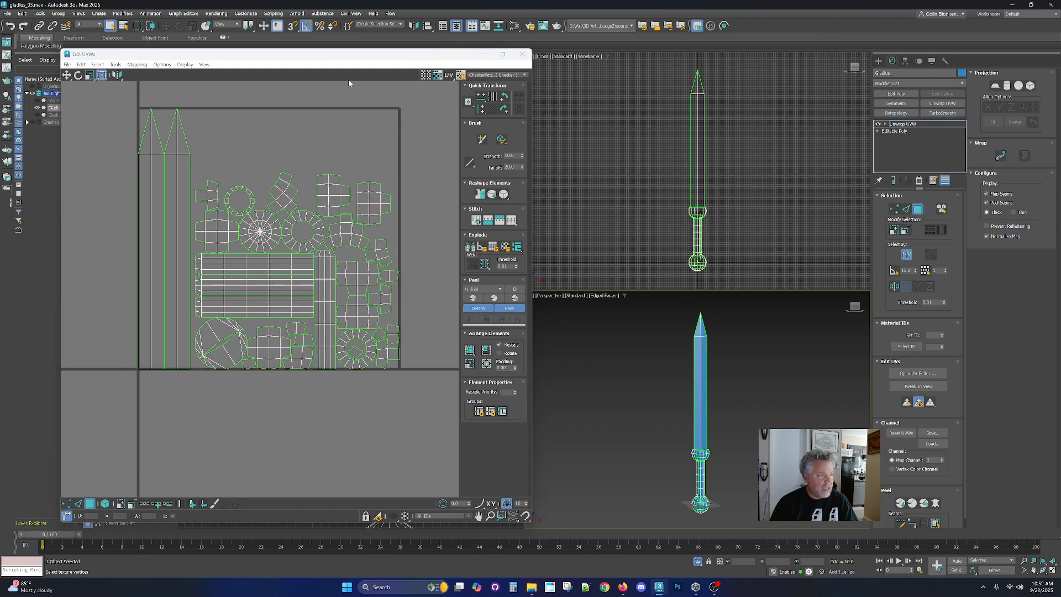
left_click_drag(348, 56, 332, 57)
middle_click_drag(201, 170, 226, 170)
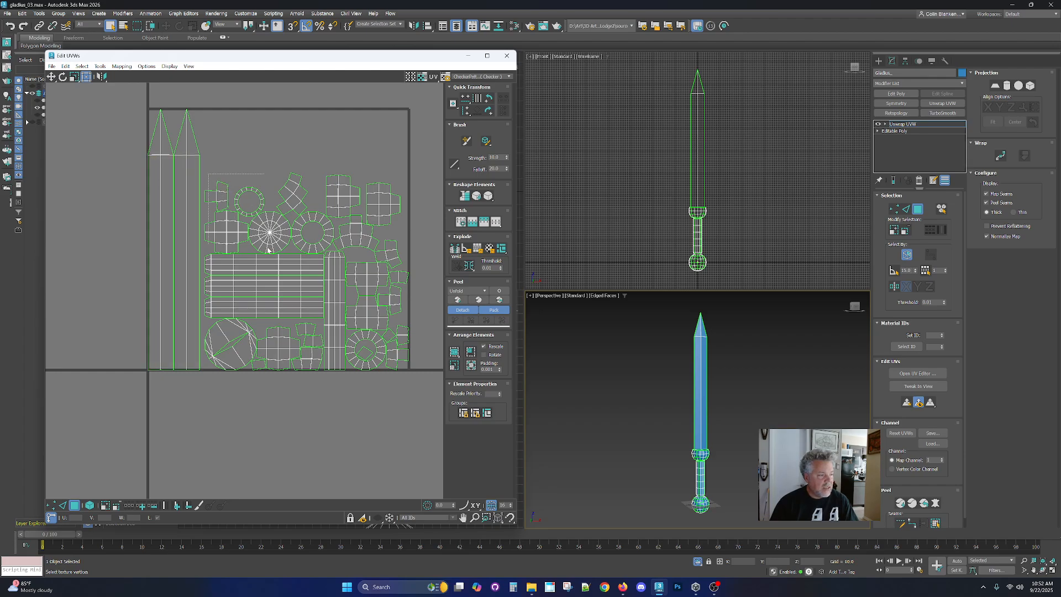
Enable whole-element UV selection and move the pommel's round end-cap shell out below the UV square.
left_click_drag(268, 249, 284, 265)
scroll(703, 452, "up", 5)
middle_click_drag(703, 452, 709, 359)
middle_click_drag(694, 403, 676, 326, "alt")
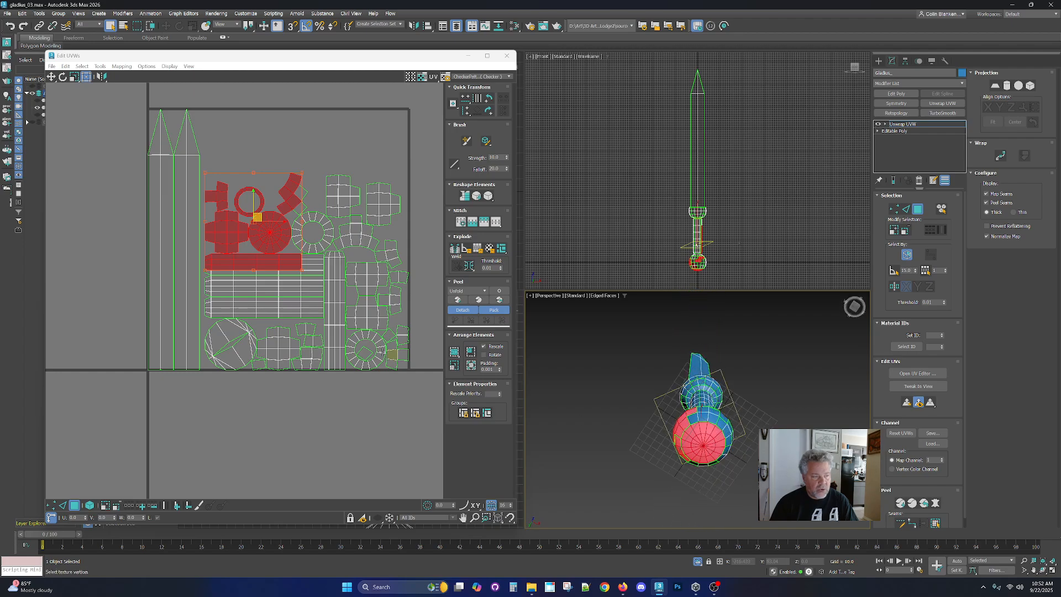
left_click(284, 398)
left_click(271, 234)
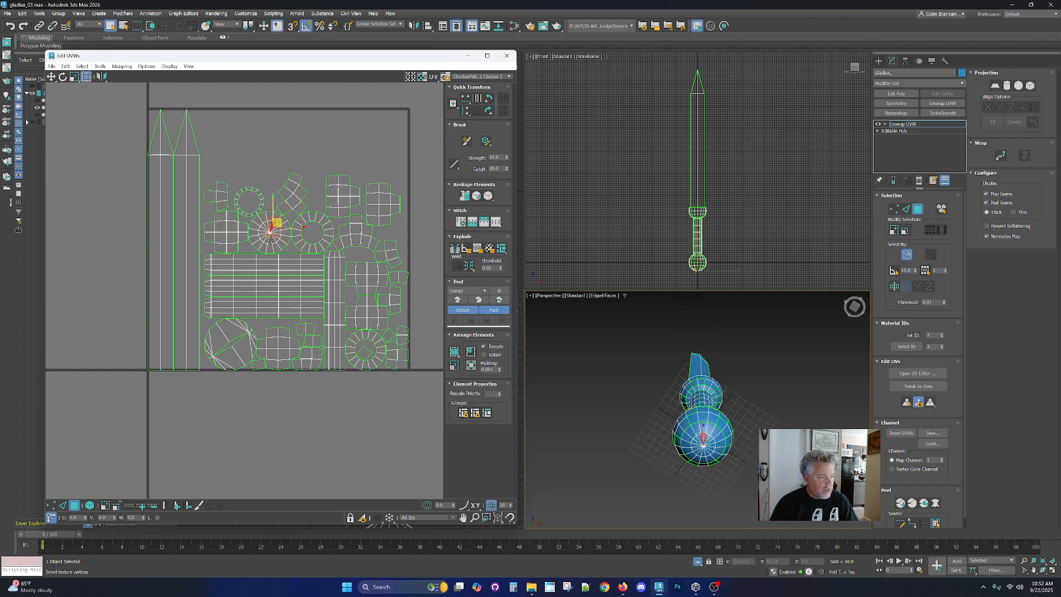
left_click(90, 506)
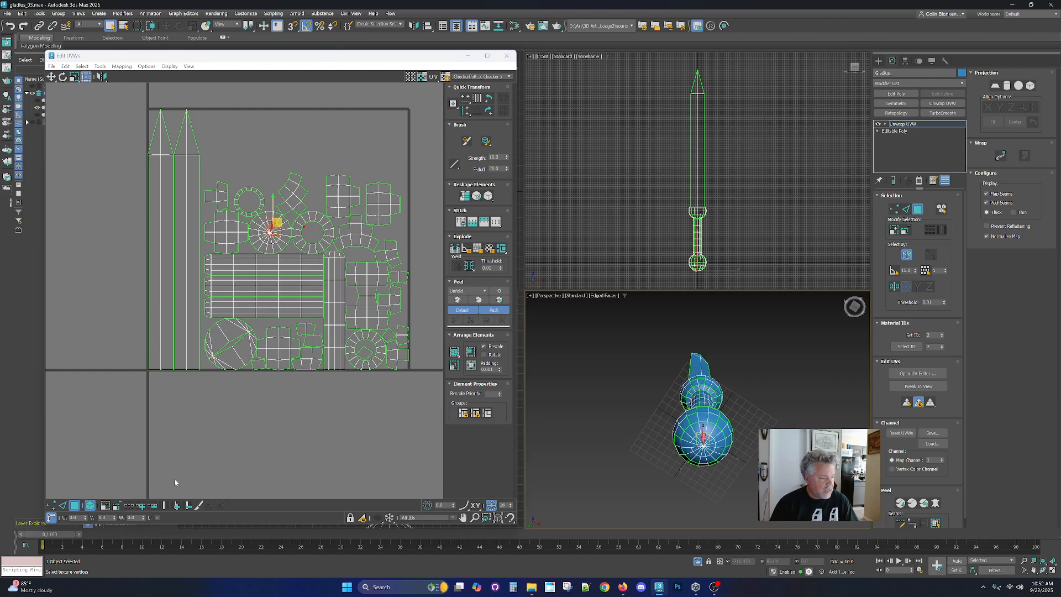
left_click(272, 229)
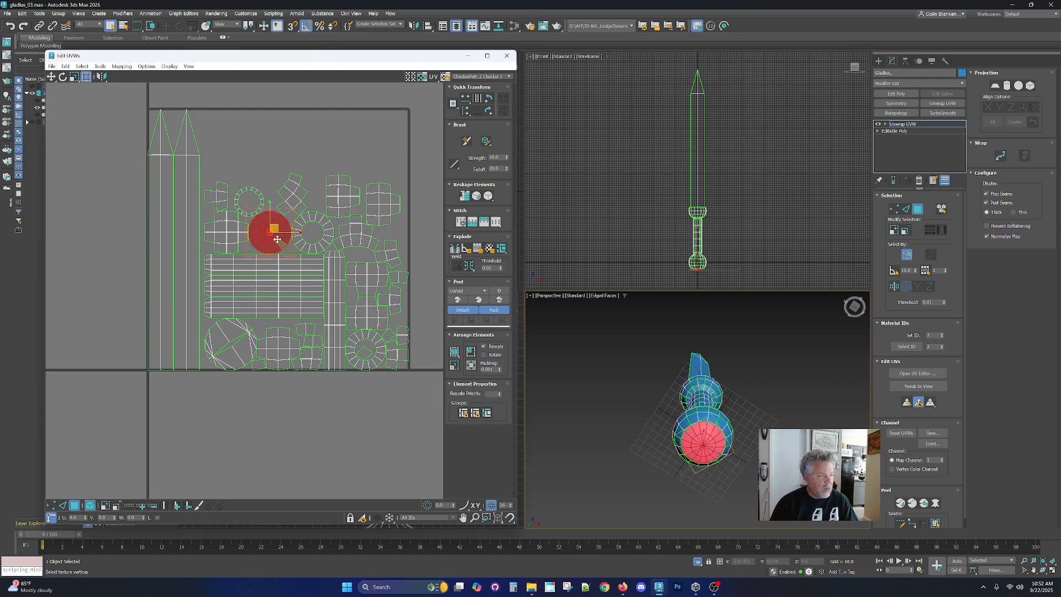
left_click_drag(273, 229, 271, 432)
Move the guard's large round shell with the blade slot below the UV square, beside the pommel end-cap shell.
left_click(241, 345)
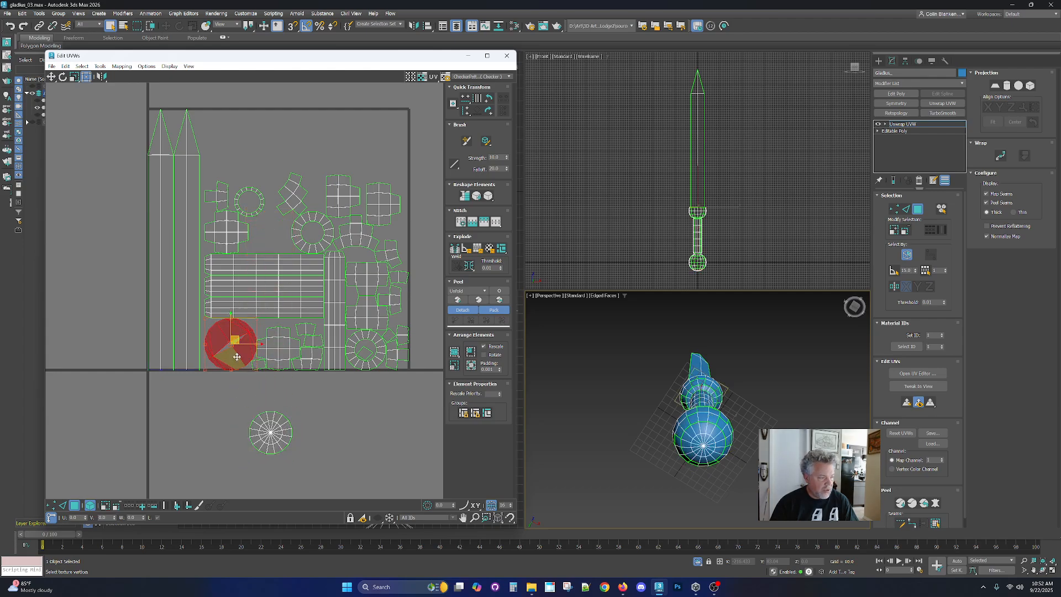
left_click_drag(241, 345, 220, 433)
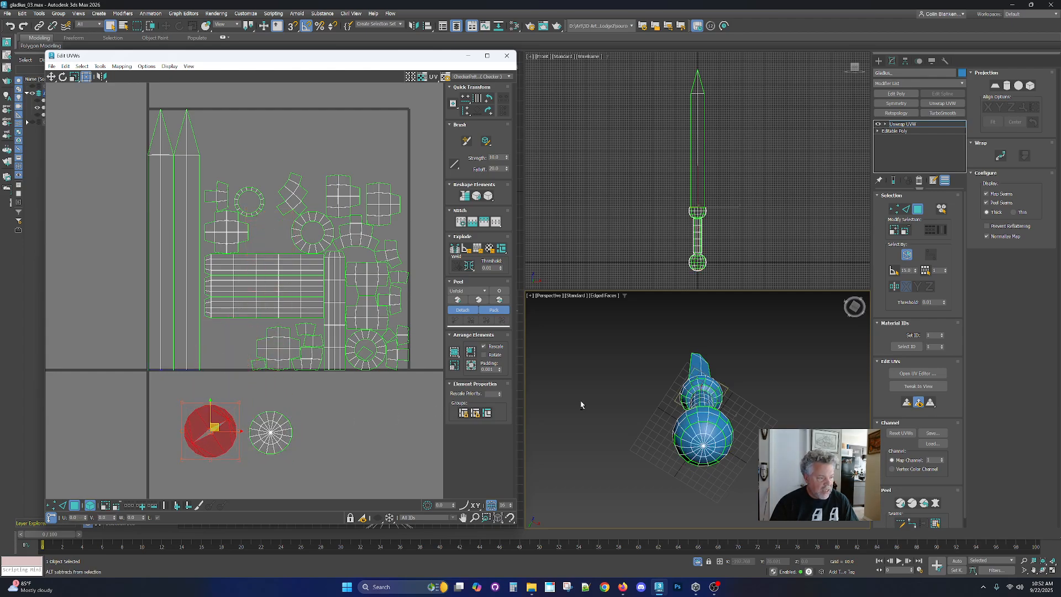
mouse_move(752, 393)
middle_mouse_down("alt")
mouse_move(746, 485)
mouse_move(746, 412)
middle_mouse_up("alt")
middle_click_drag(746, 412, 760, 381)
middle_click_drag(246, 418, 288, 414)
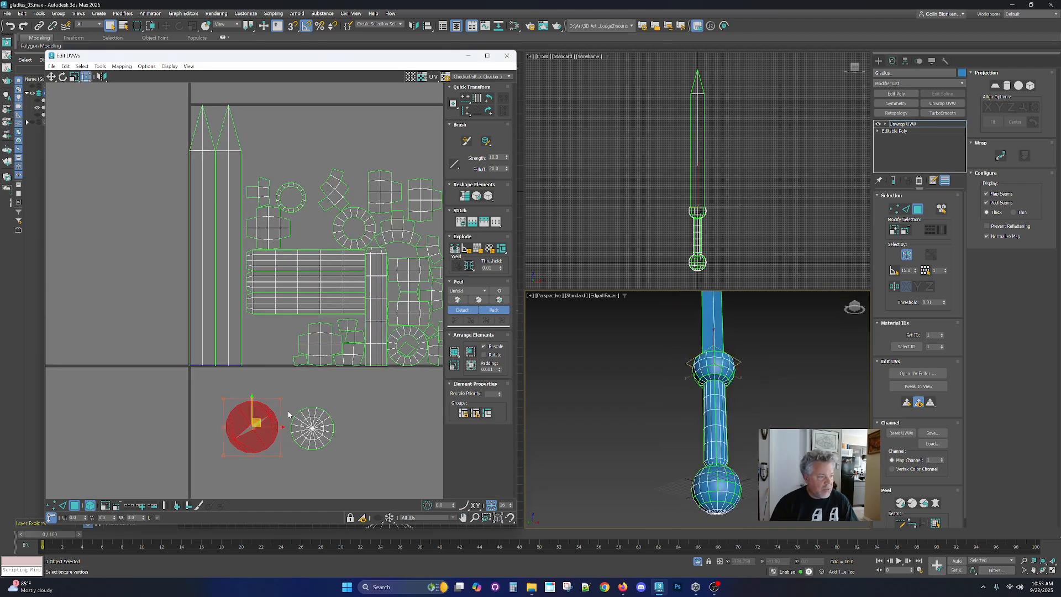
Move both round shells to the left outside the UV square and stack the guard shell above the pommel cap shell.
left_click(304, 421, "ctrl")
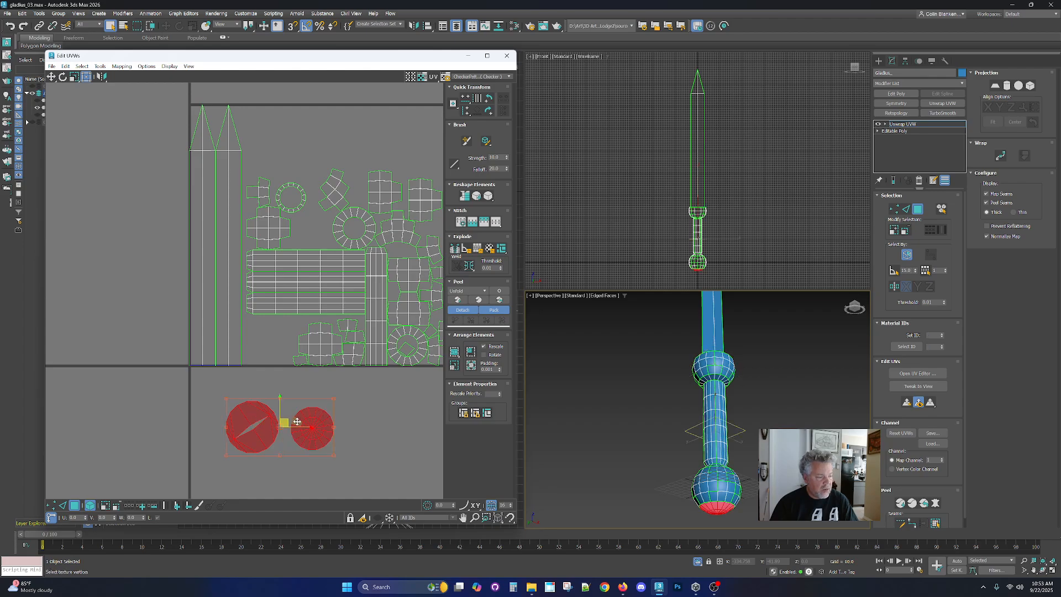
left_click_drag(281, 422, 112, 180)
left_click(149, 122)
left_click(165, 144)
middle_click_drag(262, 230, 221, 228)
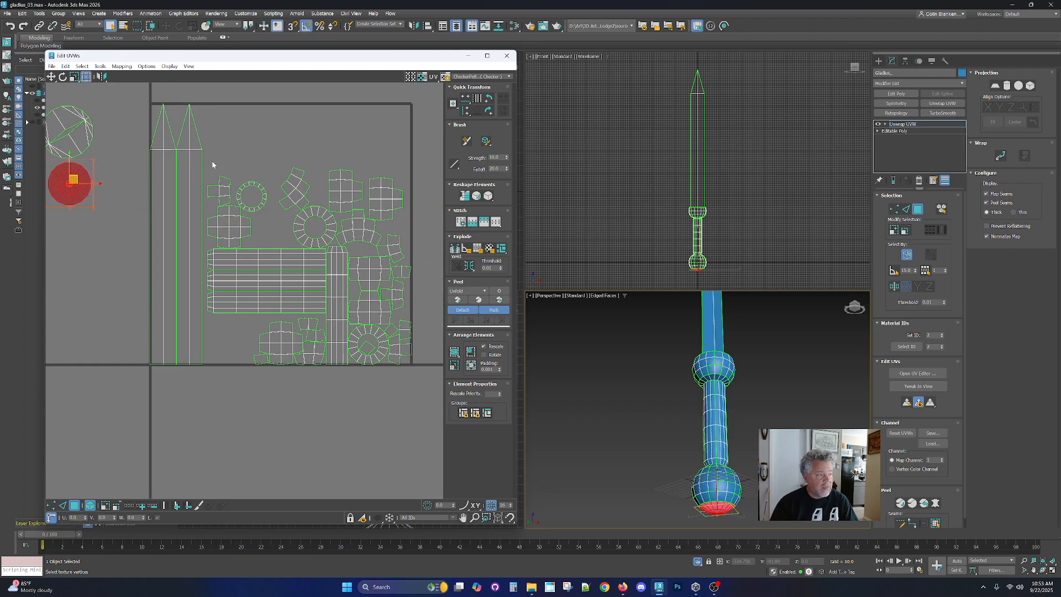
Select all the guard, grip and pommel shells inside the UV square, excluding the blade, and apply a cylindrical map projection.
left_click_drag(320, 291, 415, 383)
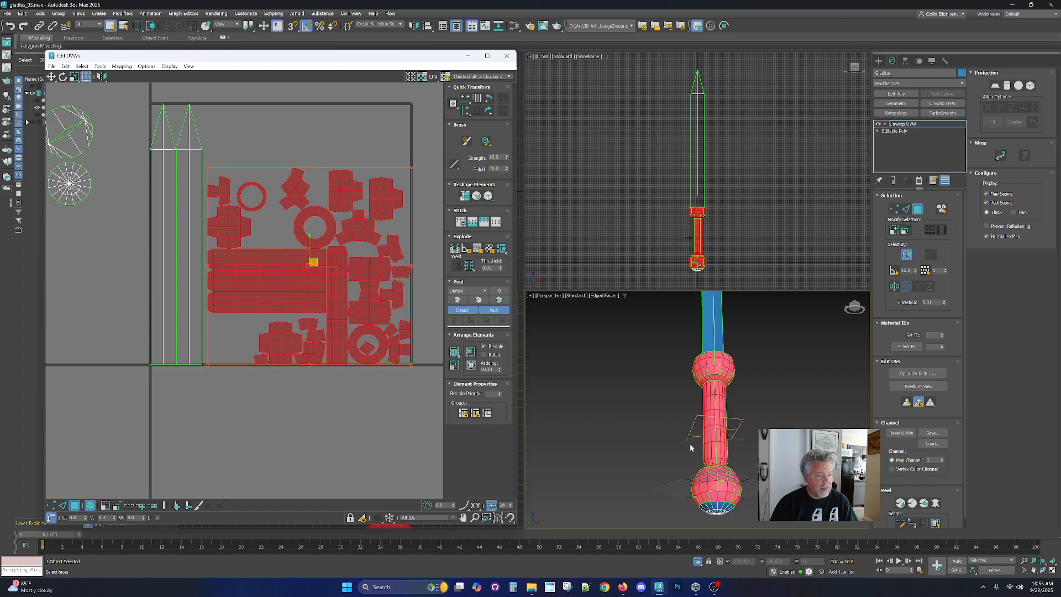
middle_click_drag(690, 448, 655, 470, "alt")
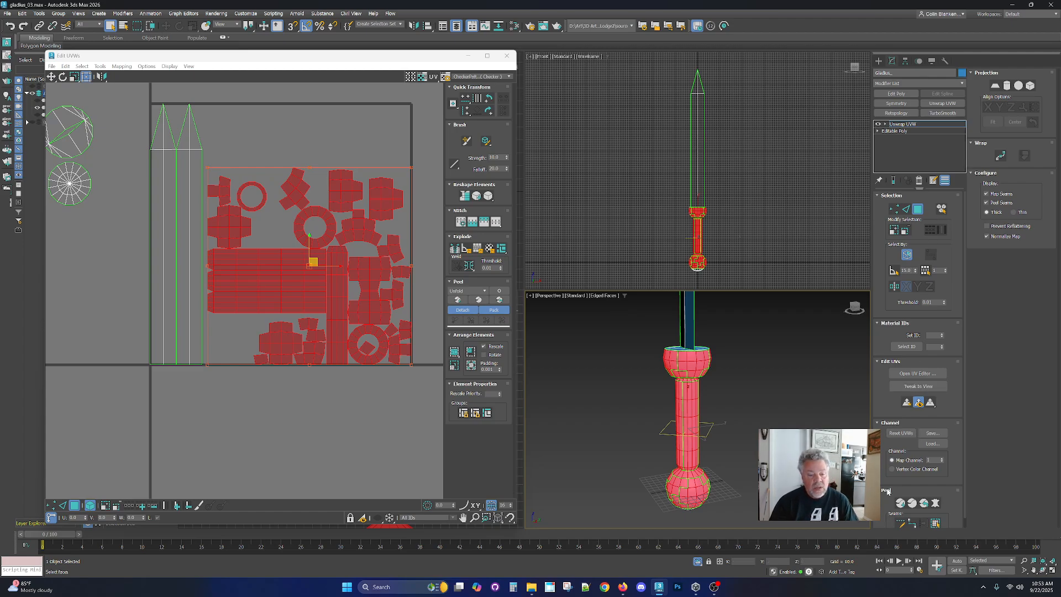
scroll(913, 433, "down", 1)
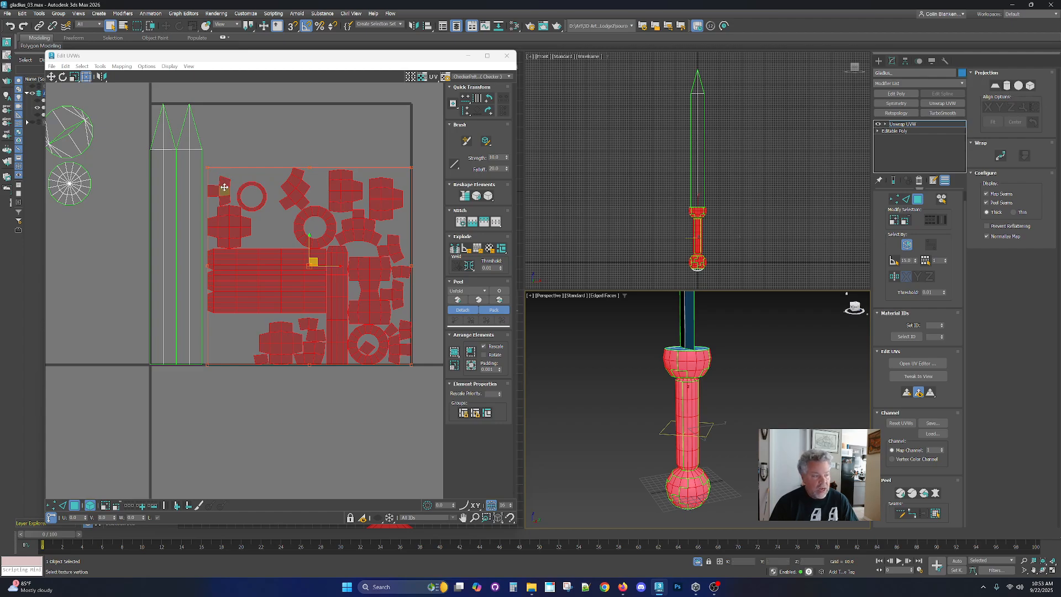
left_click(219, 175)
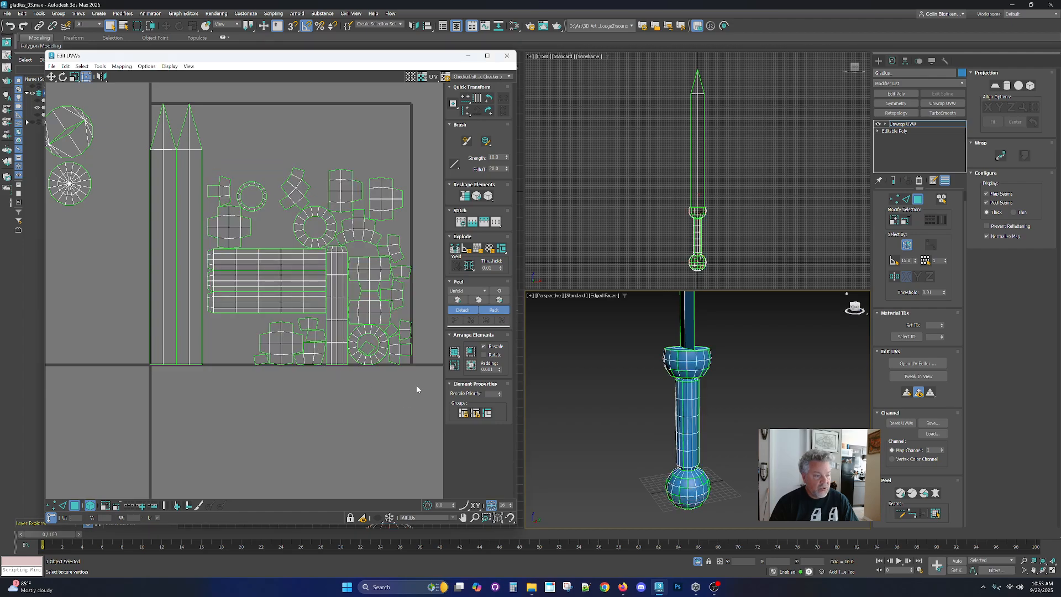
left_click_drag(419, 373, 208, 160)
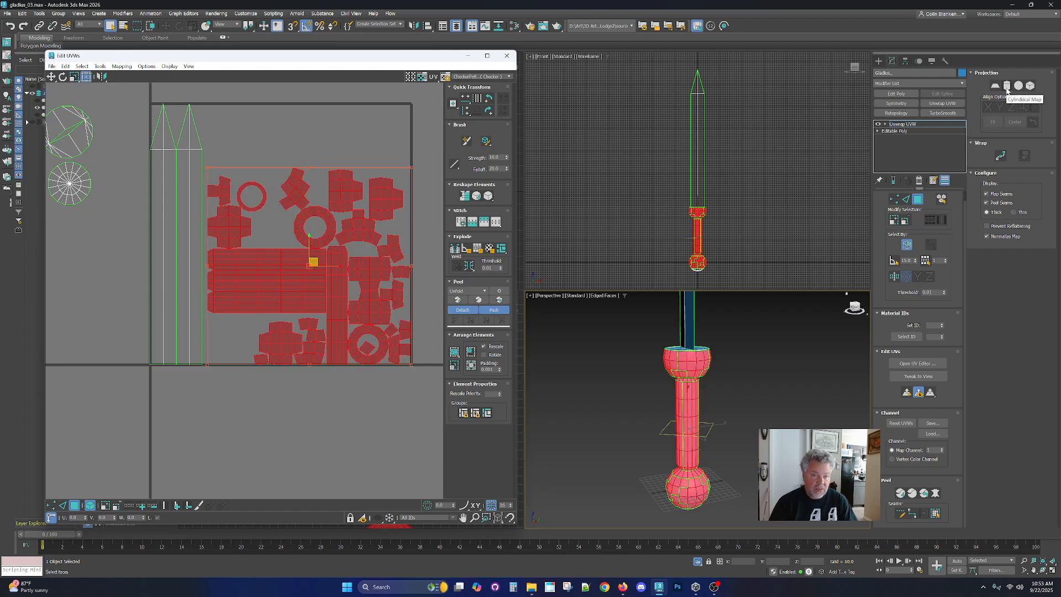
left_click(1006, 87)
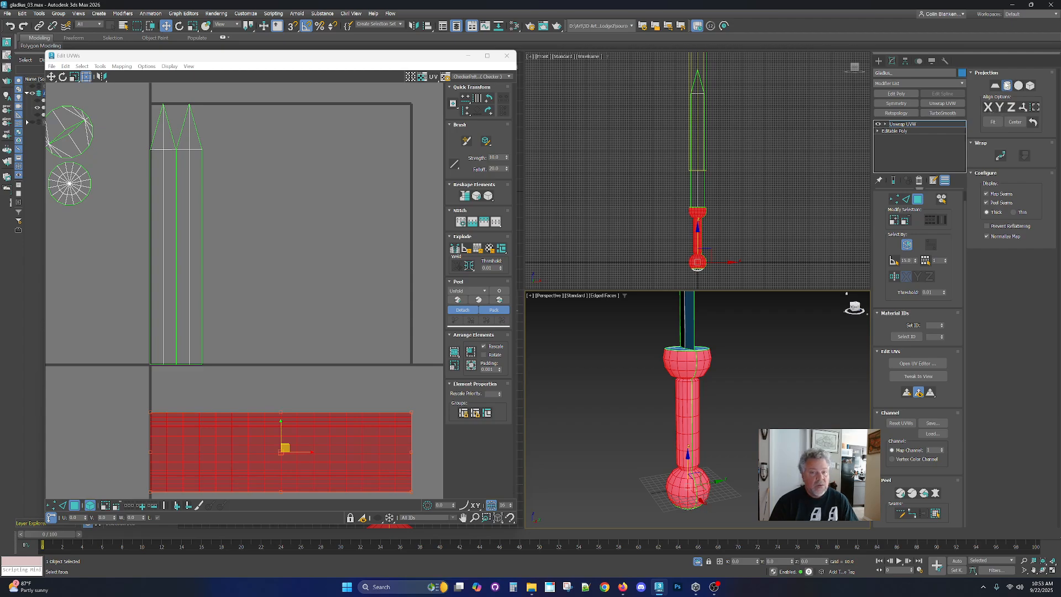
Fit the cylindrical projection to the selected guard, grip and pommel polygons.
scroll(244, 240, "down", 5)
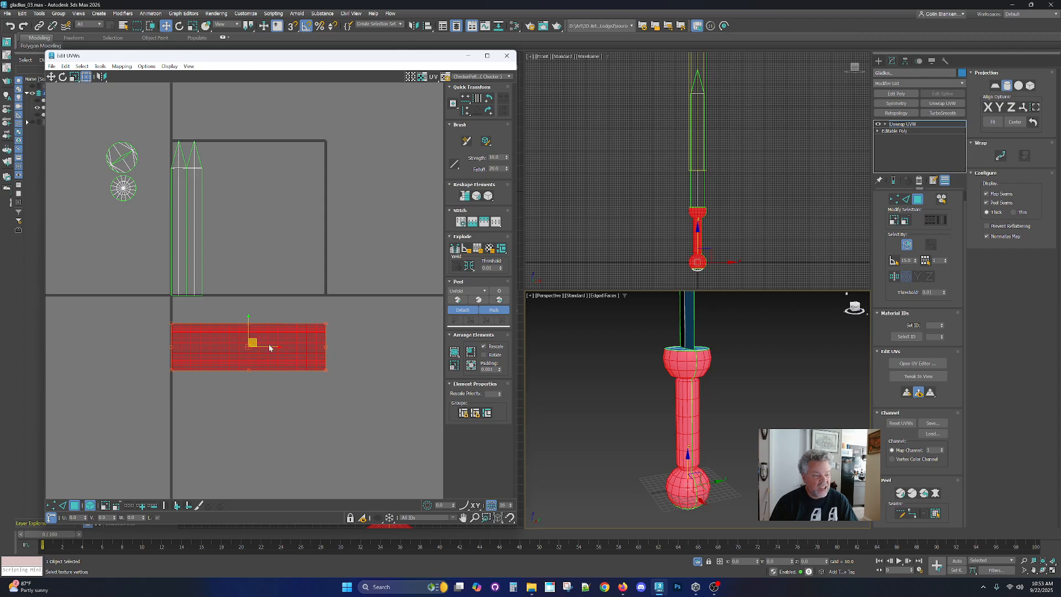
scroll(706, 434, "down", 6)
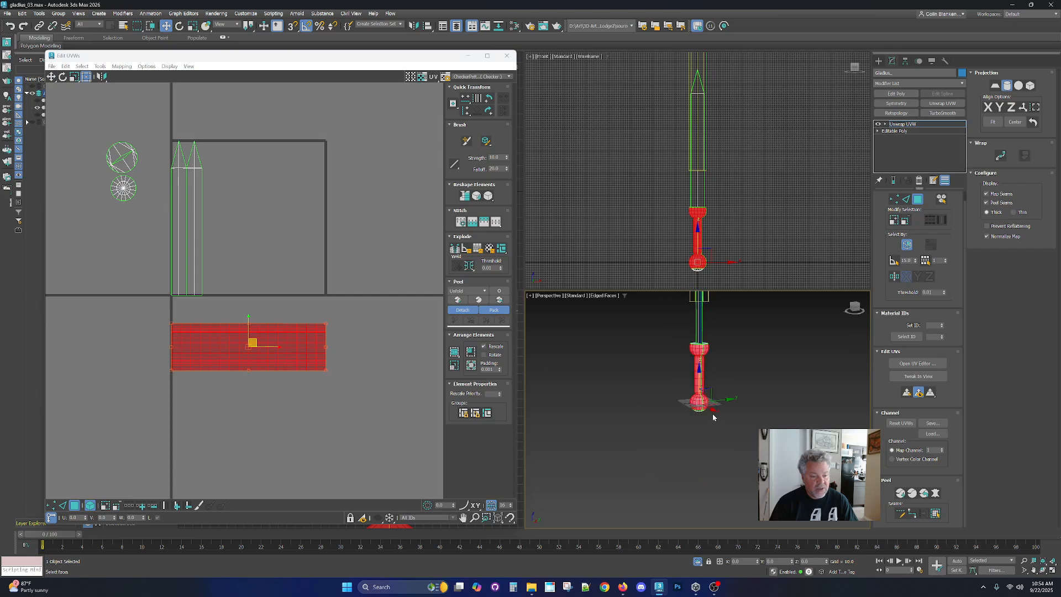
middle_click_drag(680, 423, 666, 505)
scroll(666, 506, "down", 3)
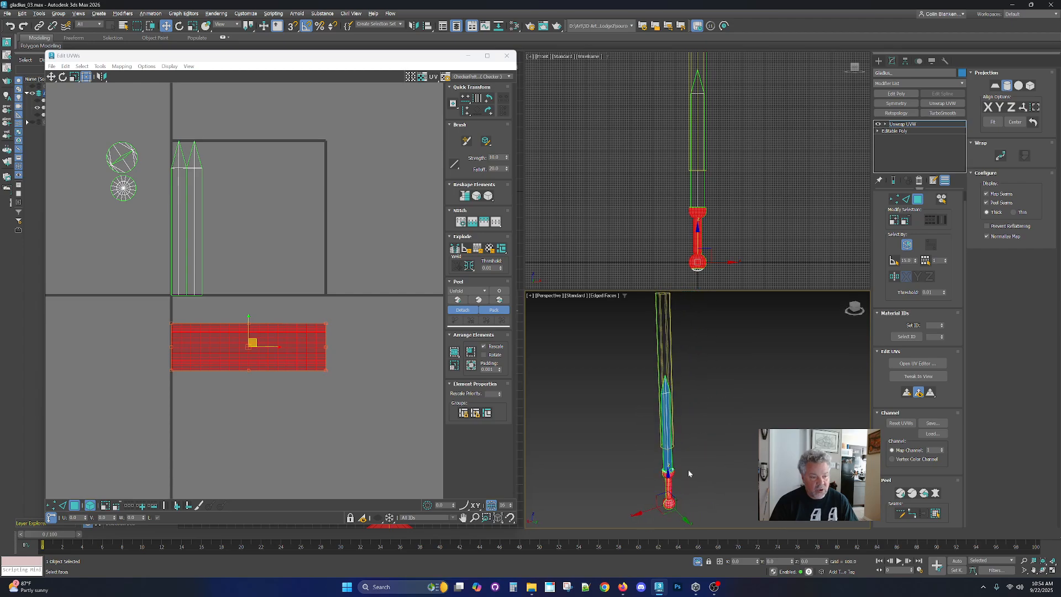
mouse_move(688, 469)
middle_mouse_down()
mouse_move(685, 492)
mouse_move(696, 477)
middle_mouse_up()
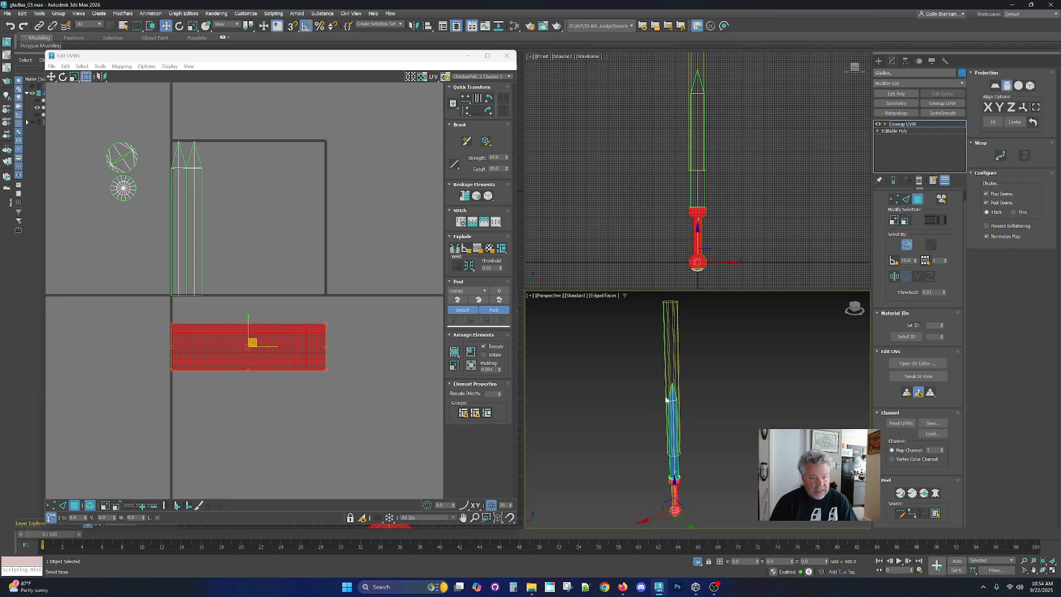
middle_click_drag(676, 422, 711, 414, "alt")
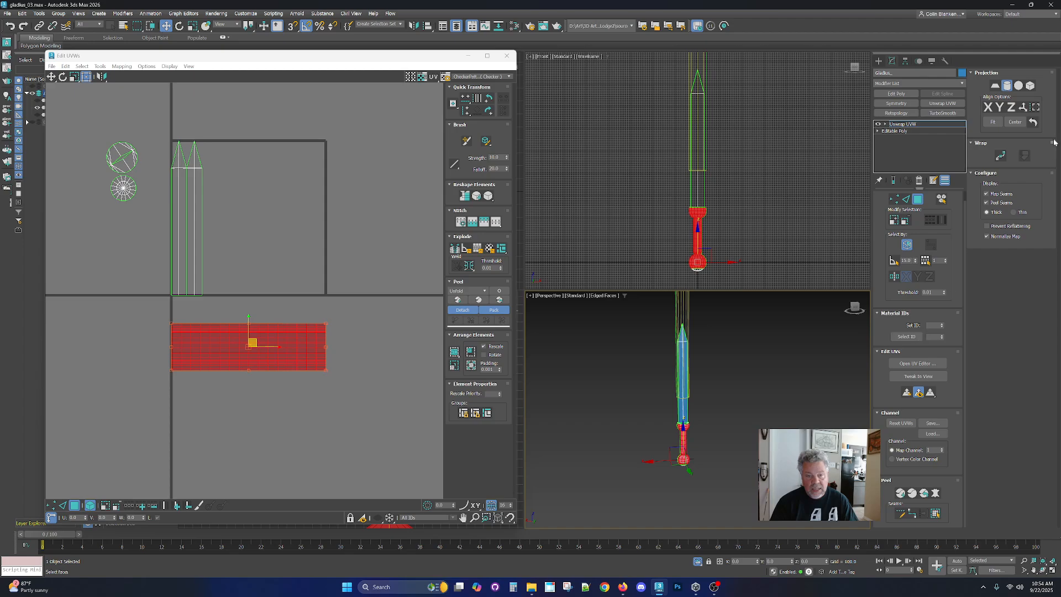
left_click(991, 122)
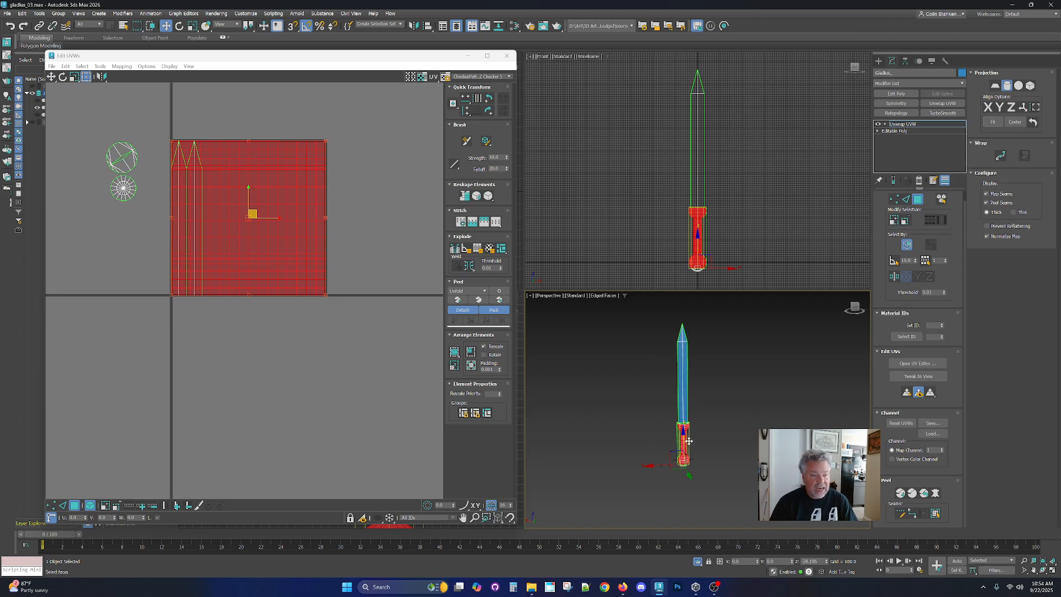
Finish the cylindrical mapping and scale the hilt's grid shell down into the UV square's lower-right area, clear of the blade shells.
scroll(689, 441, "up", 5)
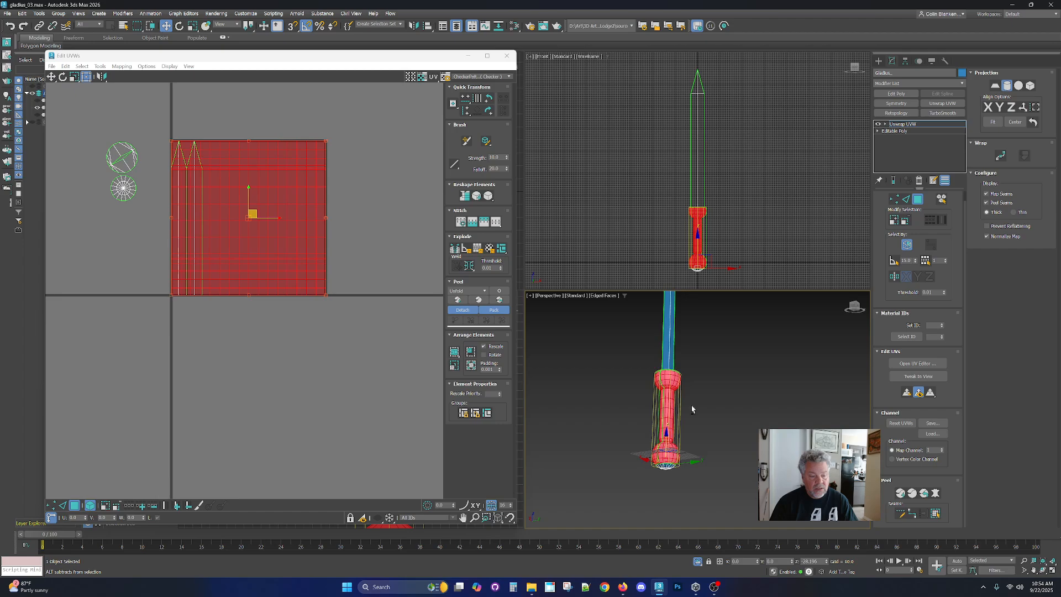
middle_click_drag(692, 409, 674, 440, "alt")
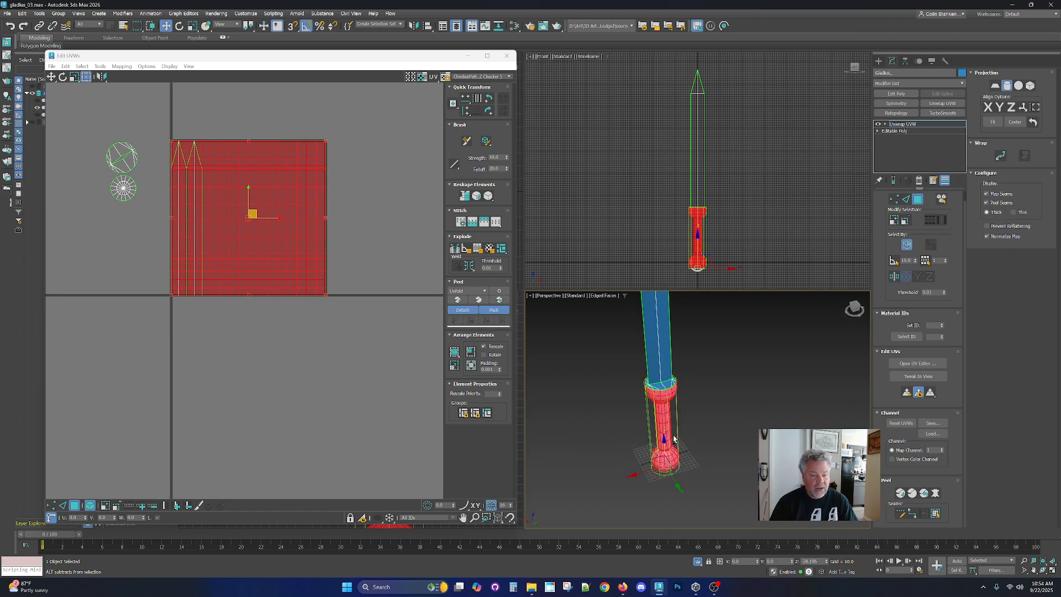
mouse_move(260, 246)
left_mouse_down()
mouse_move(235, 289)
mouse_move(268, 195)
mouse_move(274, 260)
left_mouse_up()
left_click_drag(282, 320, 272, 296)
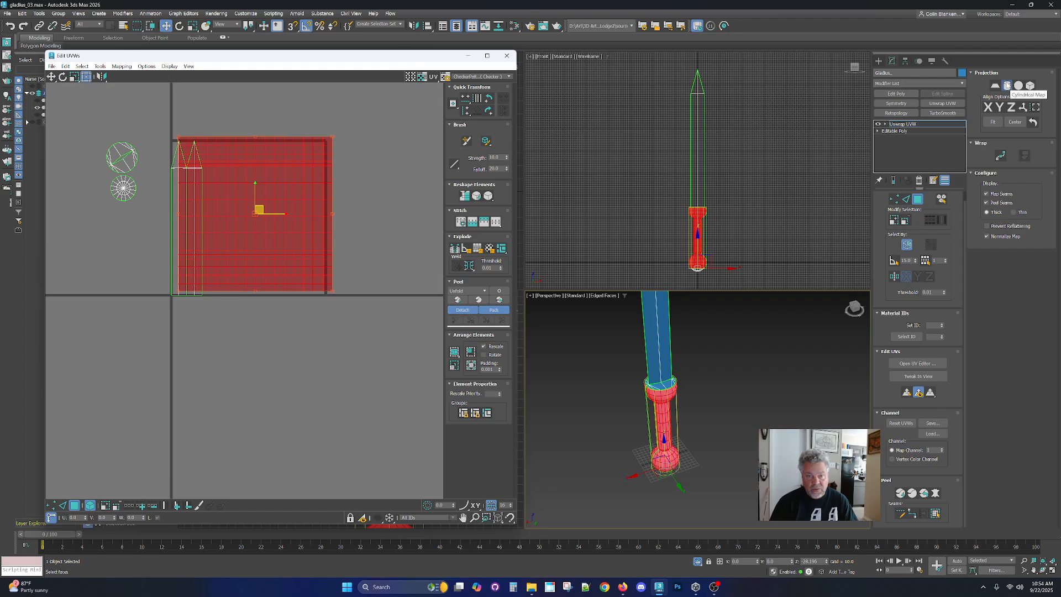
left_click(1009, 87)
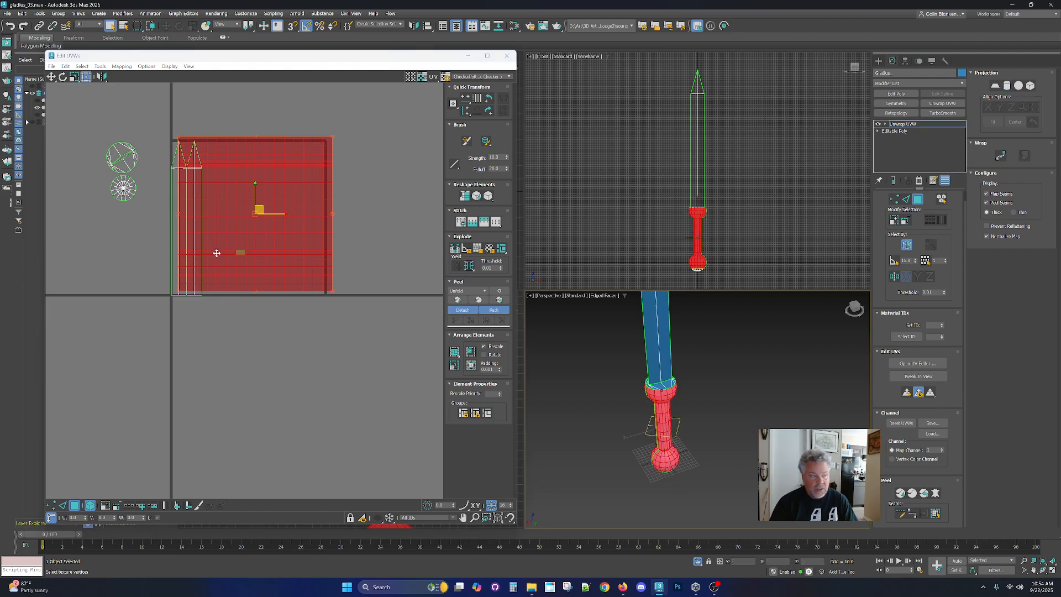
mouse_move(232, 243)
left_mouse_down()
mouse_move(216, 236)
mouse_move(227, 241)
left_mouse_up()
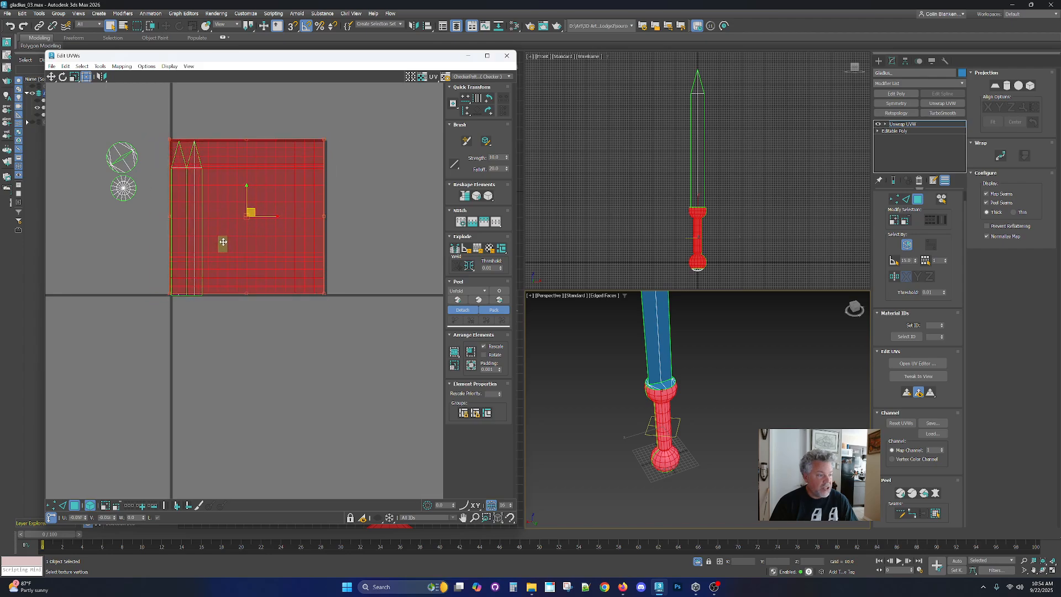
left_click_drag(170, 141, 206, 178)
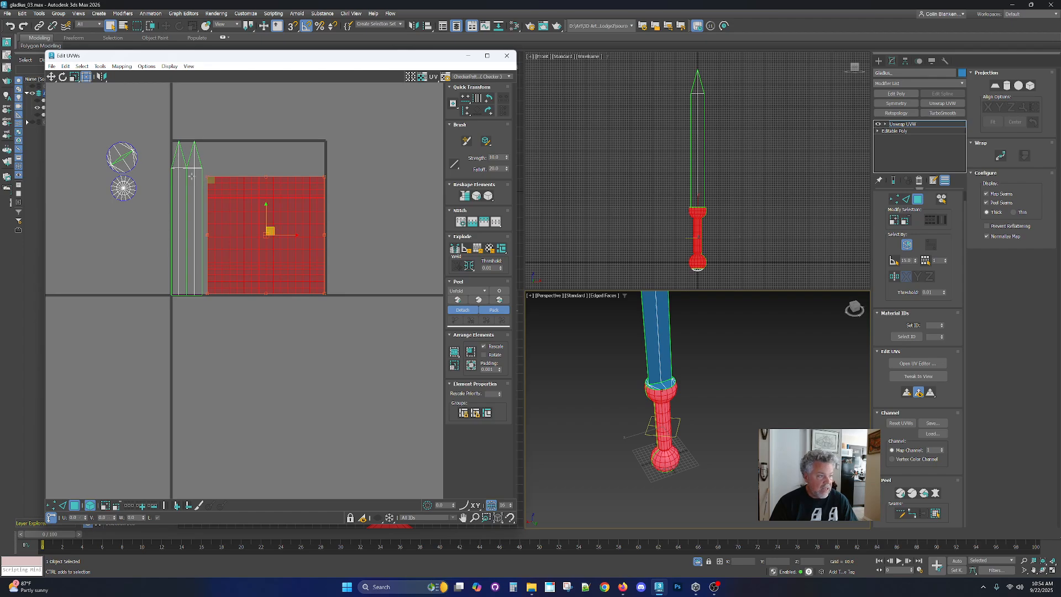
Move the guard and pommel round shells back into the UV square, side by side above the hilt's grid shell.
left_click(122, 157)
left_click_drag(137, 151, 312, 153)
left_click(123, 188)
left_click_drag(127, 184, 269, 157)
scroll(265, 157, "up", 2)
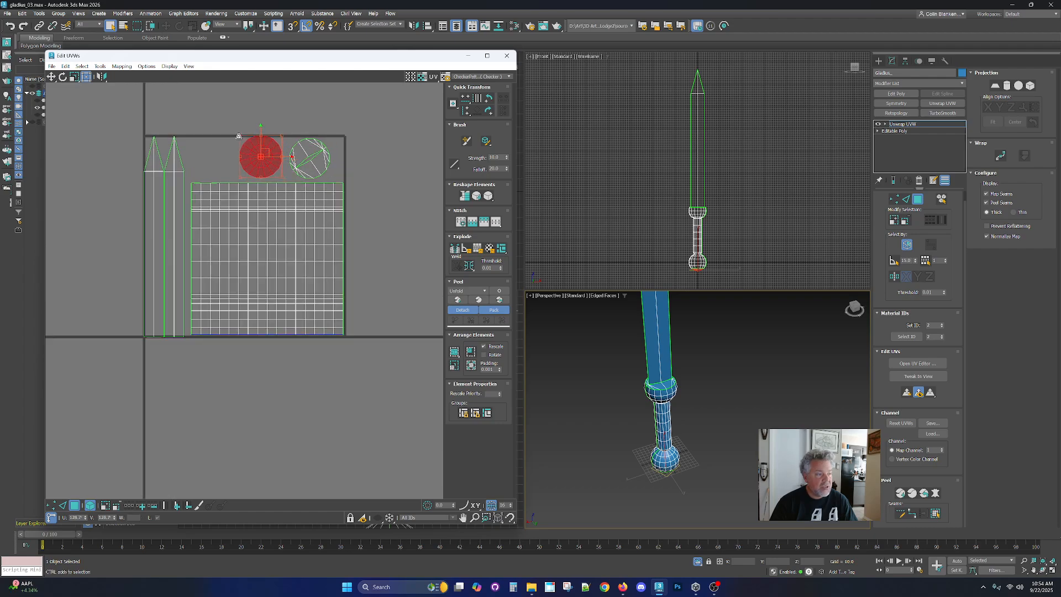
Shift both round shells toward the blade shells, with the pommel cap first and the guard beside it, and close the UV editor.
left_click_drag(254, 163, 199, 161)
left_click(312, 170)
left_click_drag(312, 165, 264, 165)
scroll(691, 425, "up", 2)
scroll(683, 222, "up", 5)
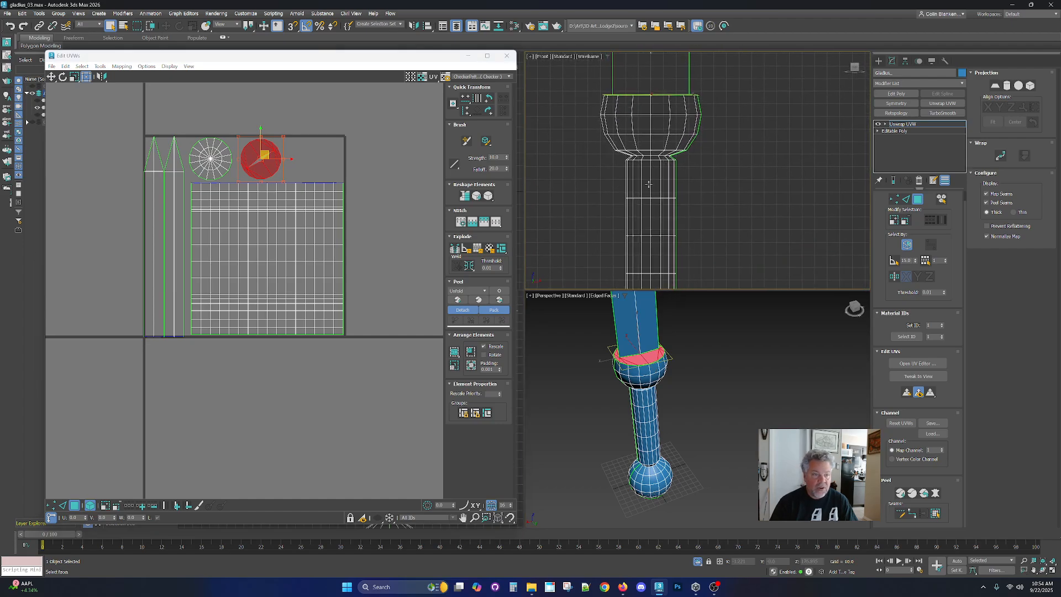
middle_click_drag(649, 184, 672, 83)
middle_click_drag(625, 420, 654, 401, "alt")
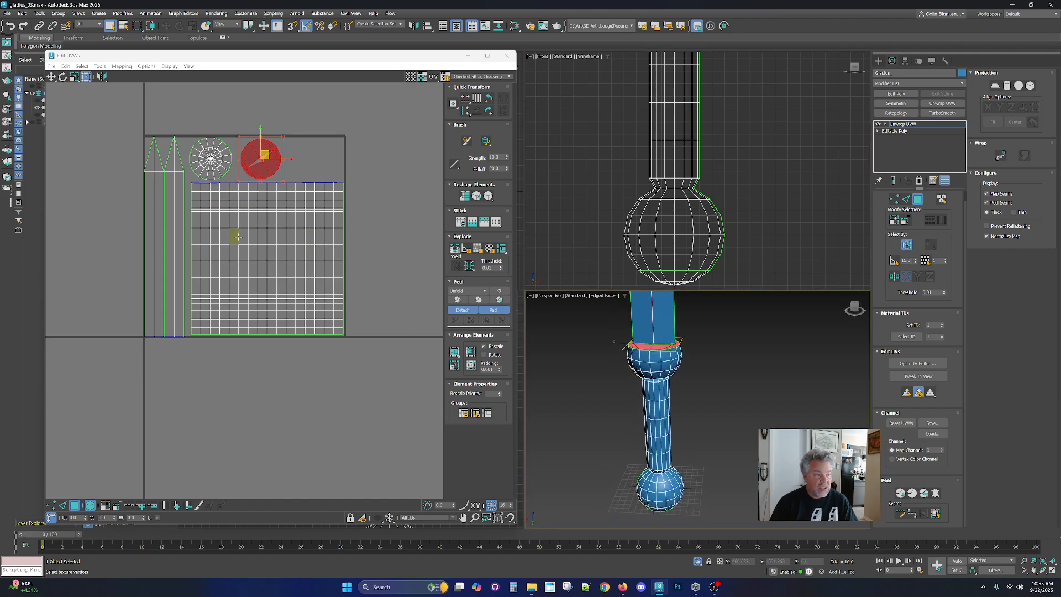
mouse_move(240, 236)
middle_mouse_down()
mouse_move(236, 215)
mouse_move(225, 233)
middle_mouse_up()
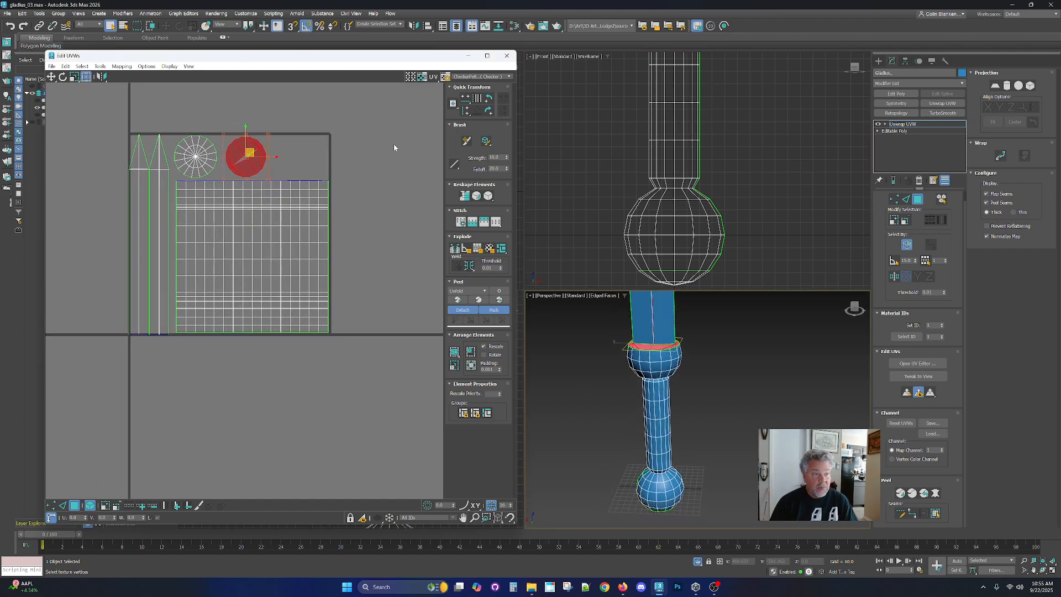
left_click(505, 56)
left_click(906, 126)
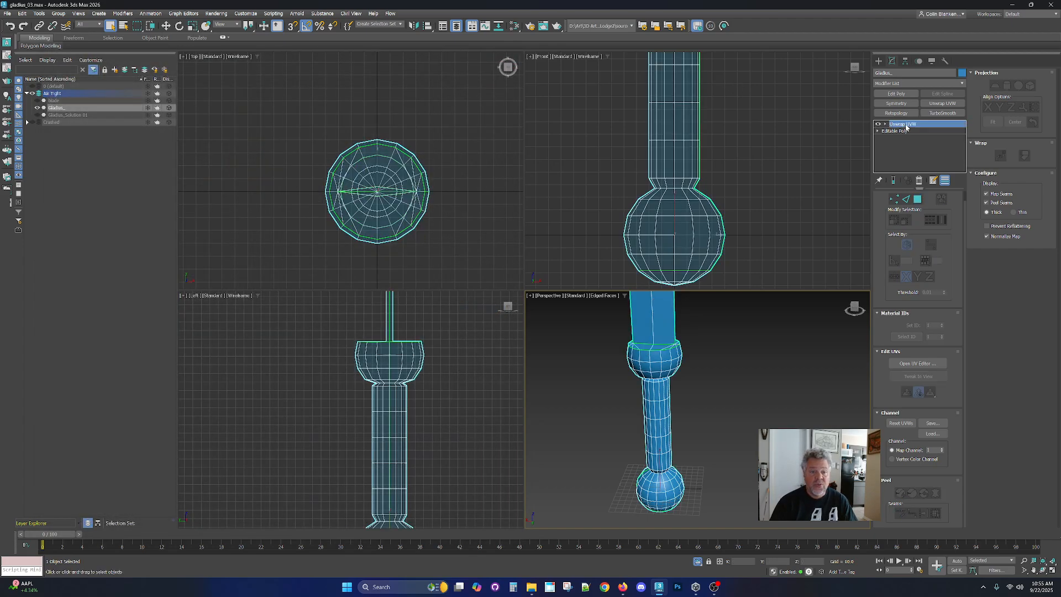
right_click(906, 126)
left_click(924, 207)
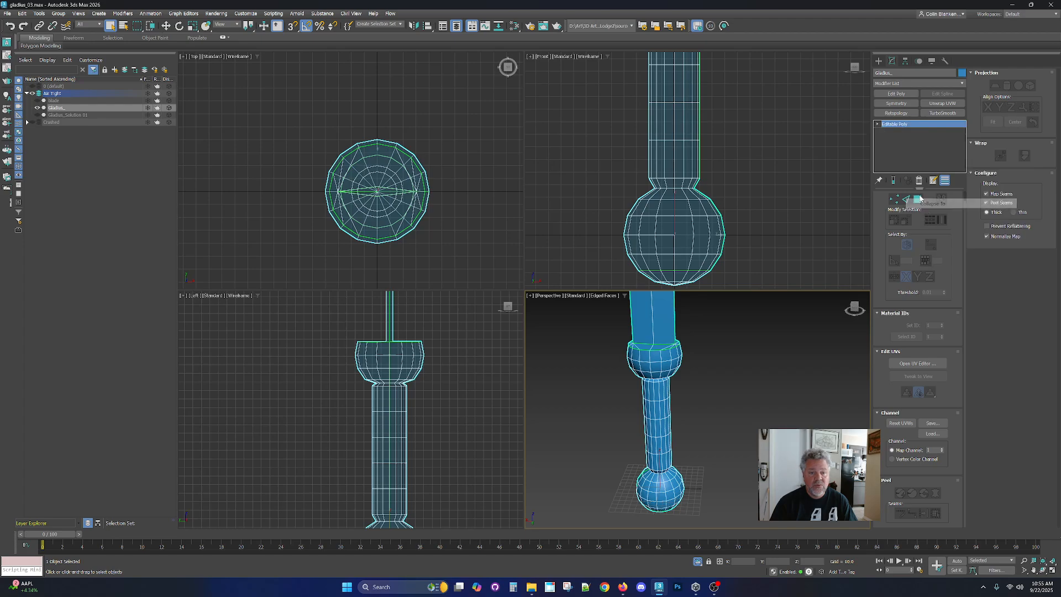
key("ctrl+z")
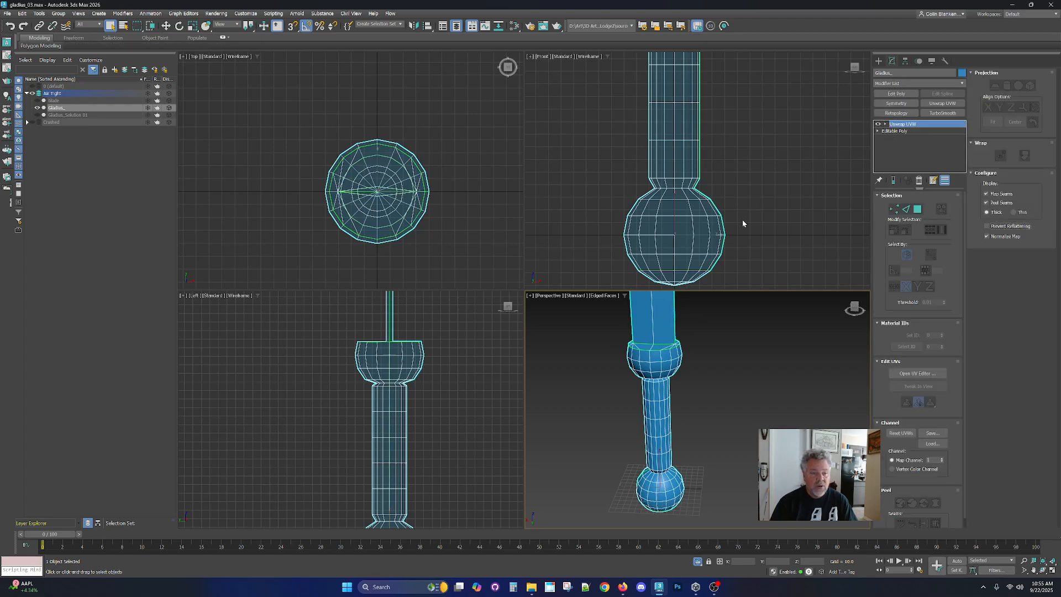
Clone the sword as one independent copy, offset sideways along X in the front view.
scroll(691, 200, "down", 5)
key("w")
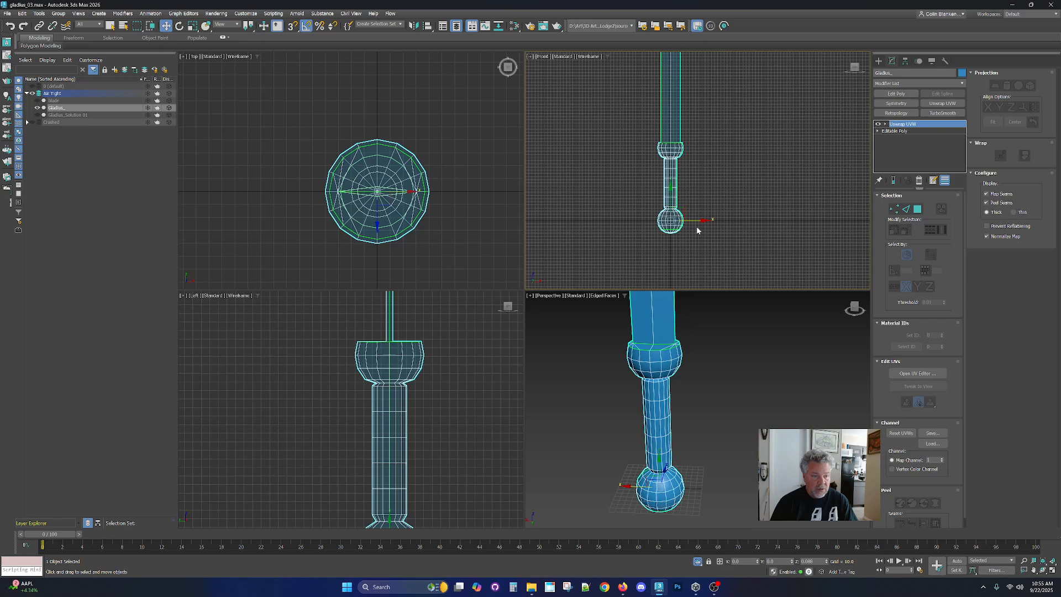
mouse_move(698, 222)
left_mouse_down("shift")
mouse_move(772, 223)
mouse_move(735, 246)
left_mouse_up("shift")
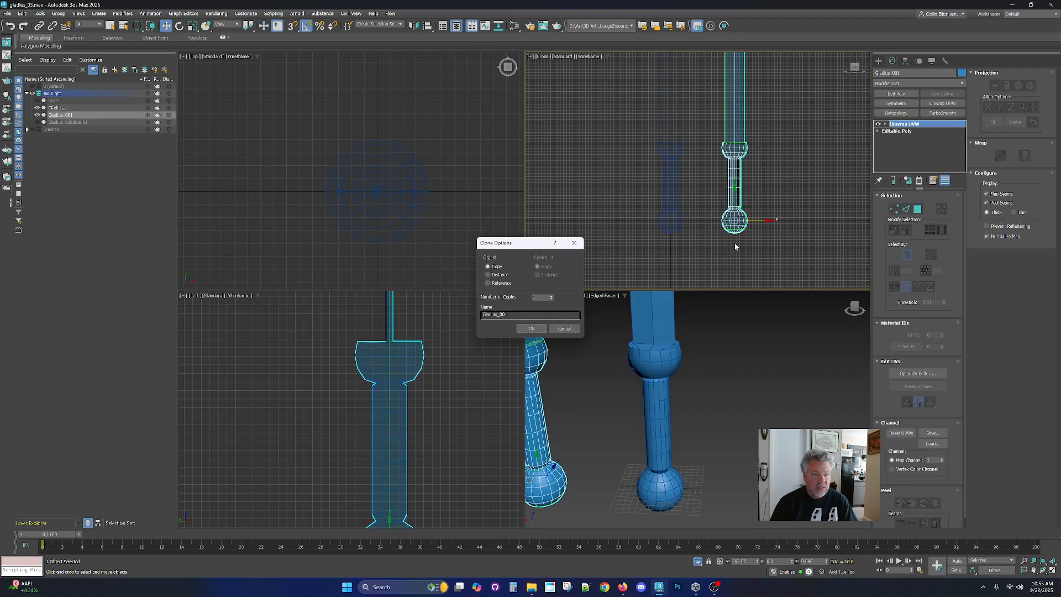
left_click(532, 328)
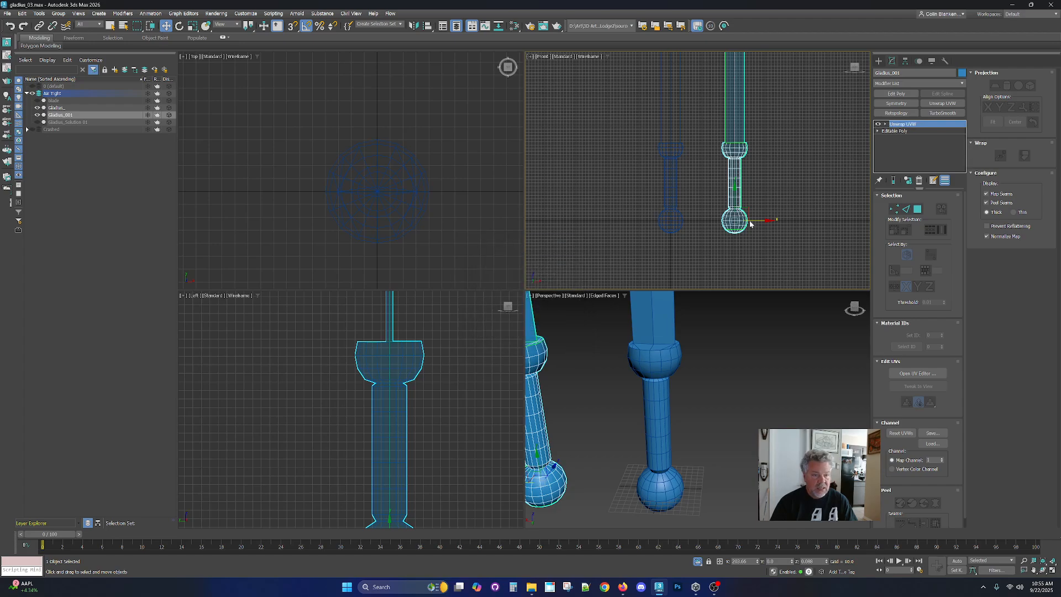
Convert the cloned sword to an editable poly, leaving the original's Unwrap UVW modifier in place.
right_click(730, 149)
mouse_move(758, 254)
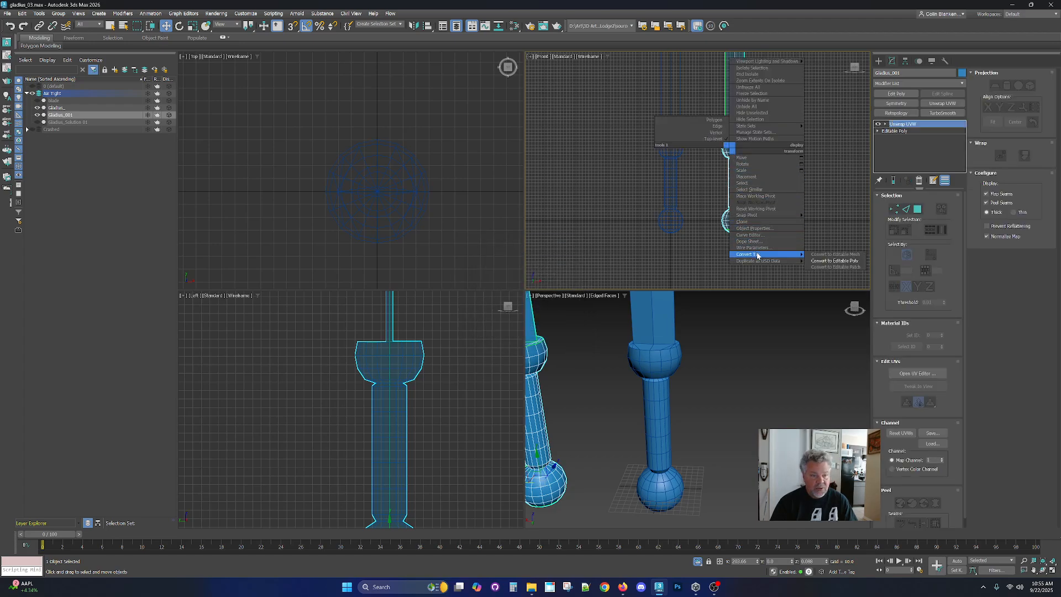
left_click(828, 263)
left_click(685, 149)
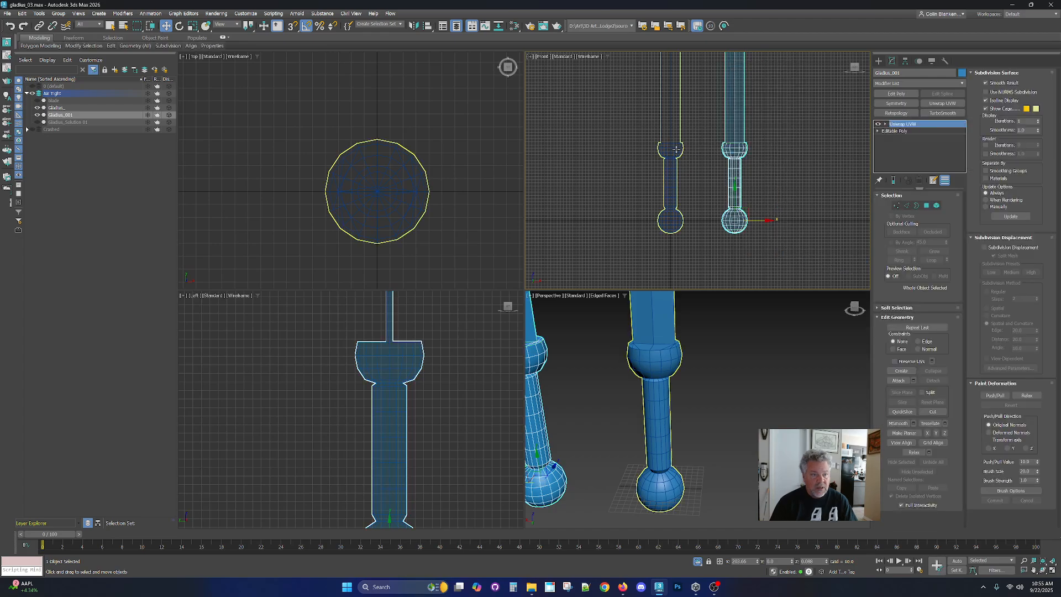
left_click(734, 149)
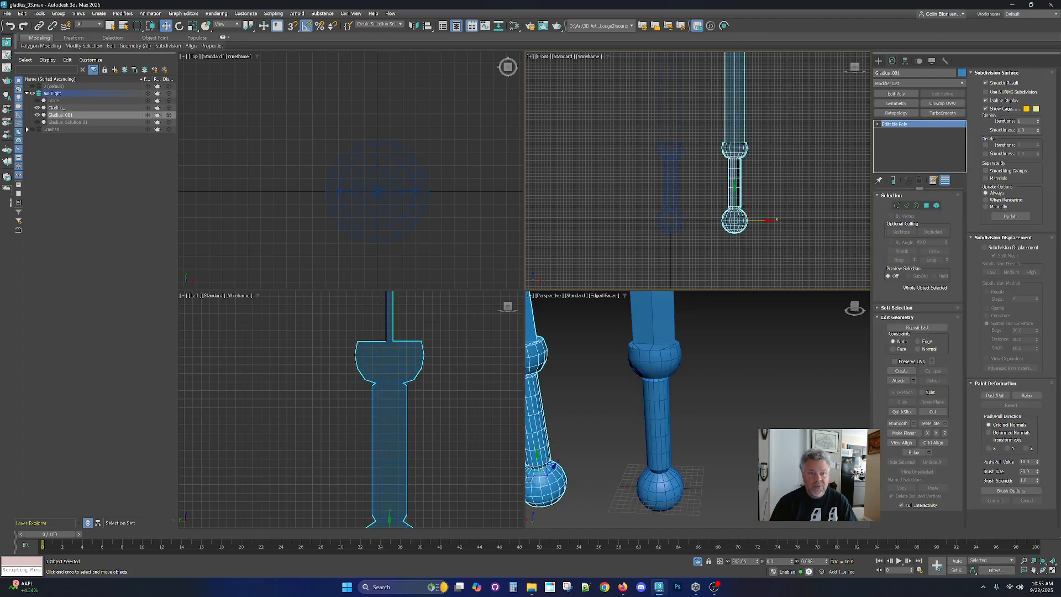
Rename the cloned sword Gladius_Solution 2 and give it a purple object color.
key("BackSpace")
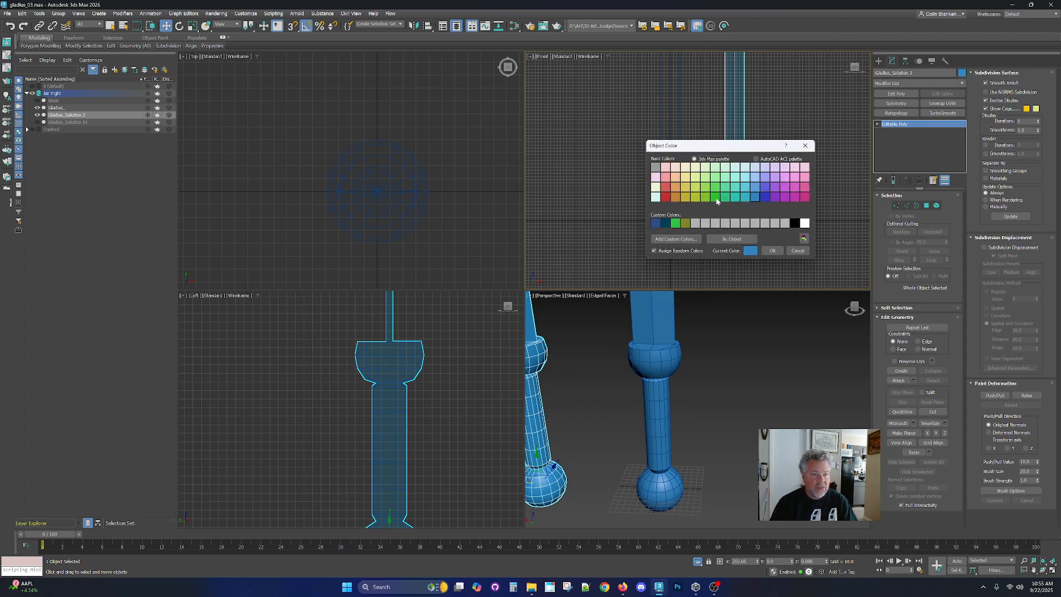
left_click(784, 188)
left_click(773, 250)
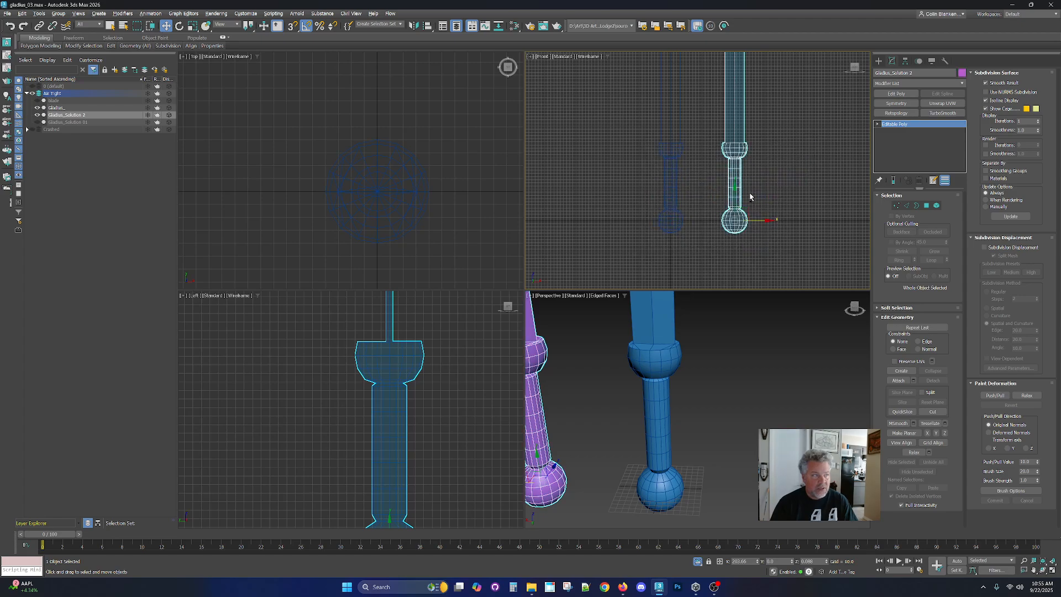
Unhide Gladius_Solution 01 and move both solution copies closer to the original sword along X in the front view.
left_click(37, 122)
scroll(770, 374, "down", 5)
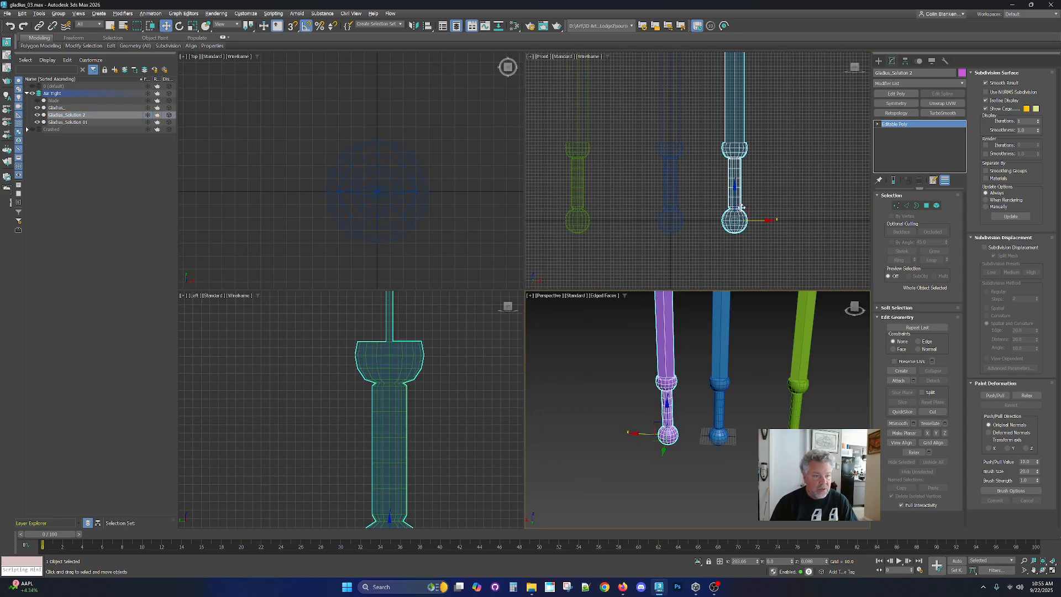
left_click(589, 153)
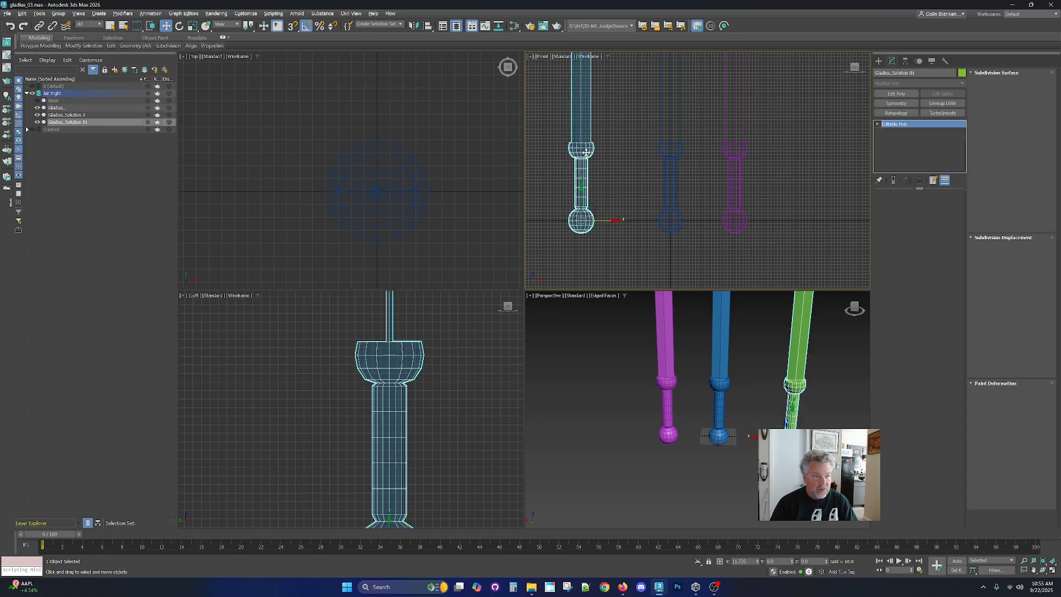
left_click_drag(610, 221, 636, 221)
left_click(675, 216)
left_click(736, 214)
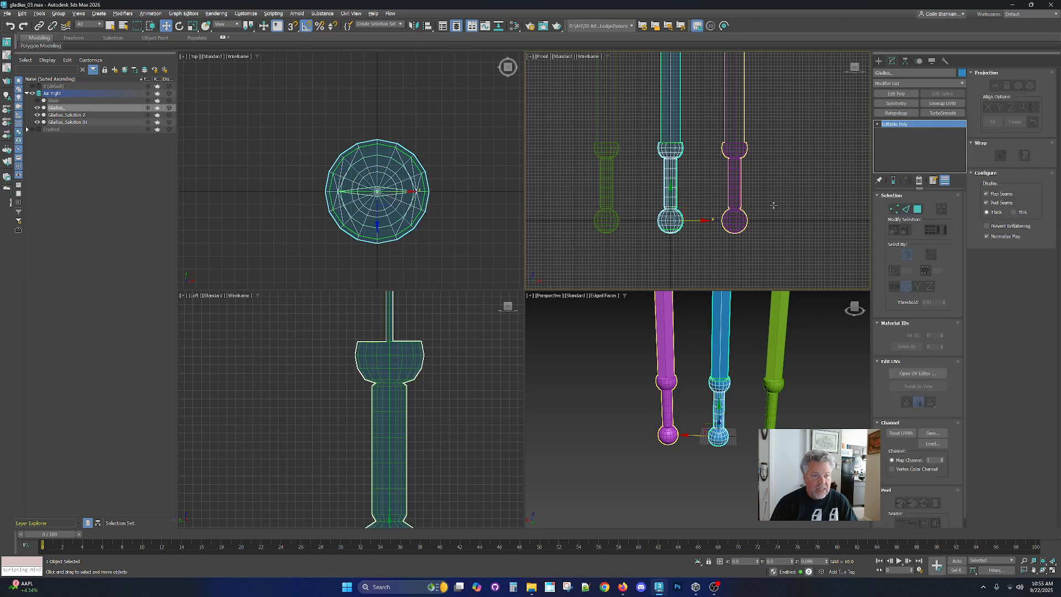
left_click_drag(764, 220, 757, 220)
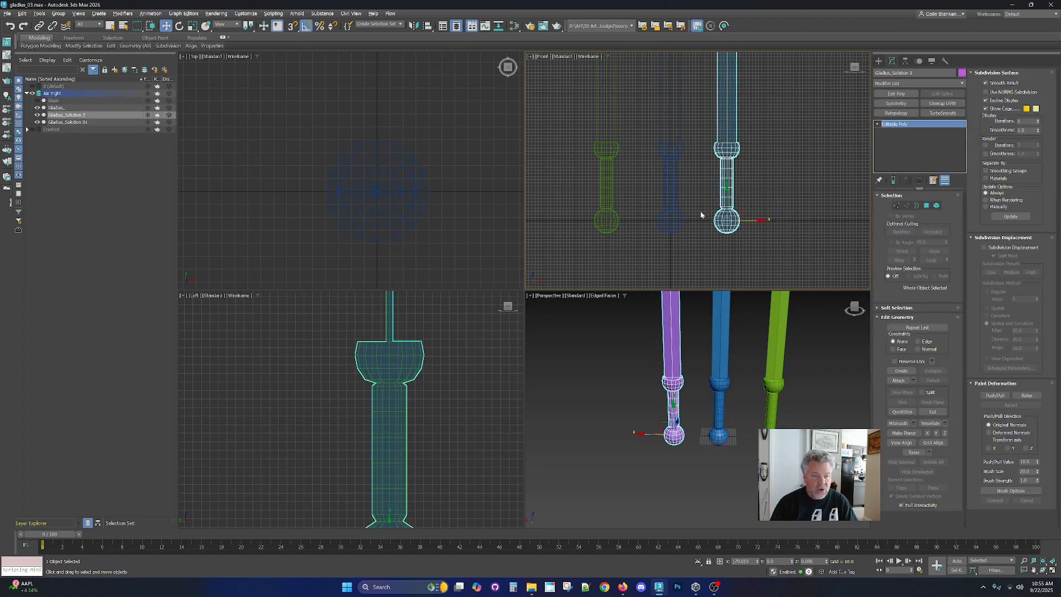
Isolate the original gladius and frame the whole sword in a maximized perspective view.
left_click(676, 212)
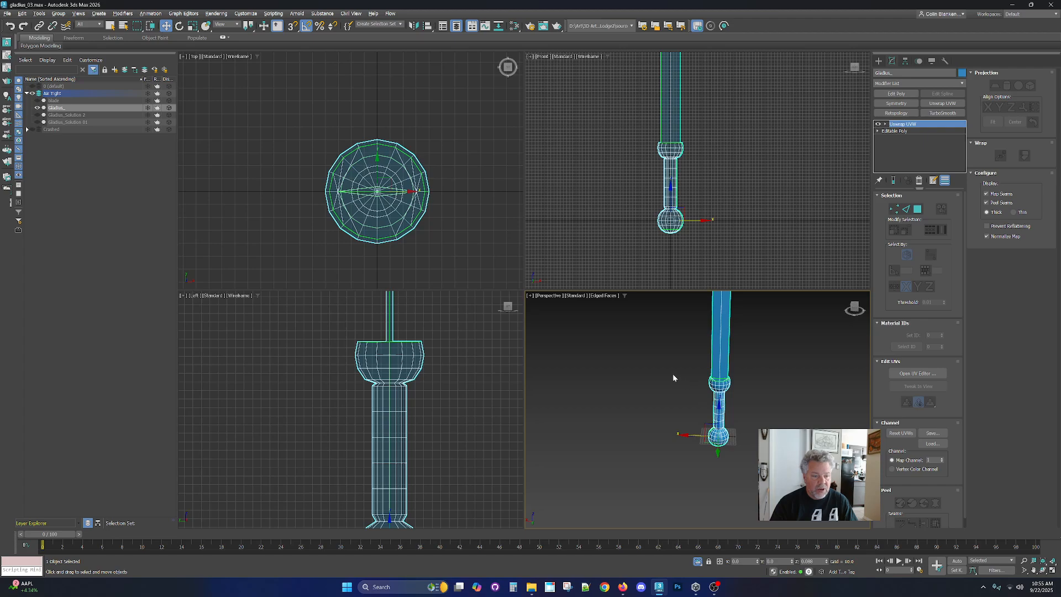
middle_click_drag(708, 378, 680, 402, "alt")
key("alt+w")
scroll(605, 333, "down", 3)
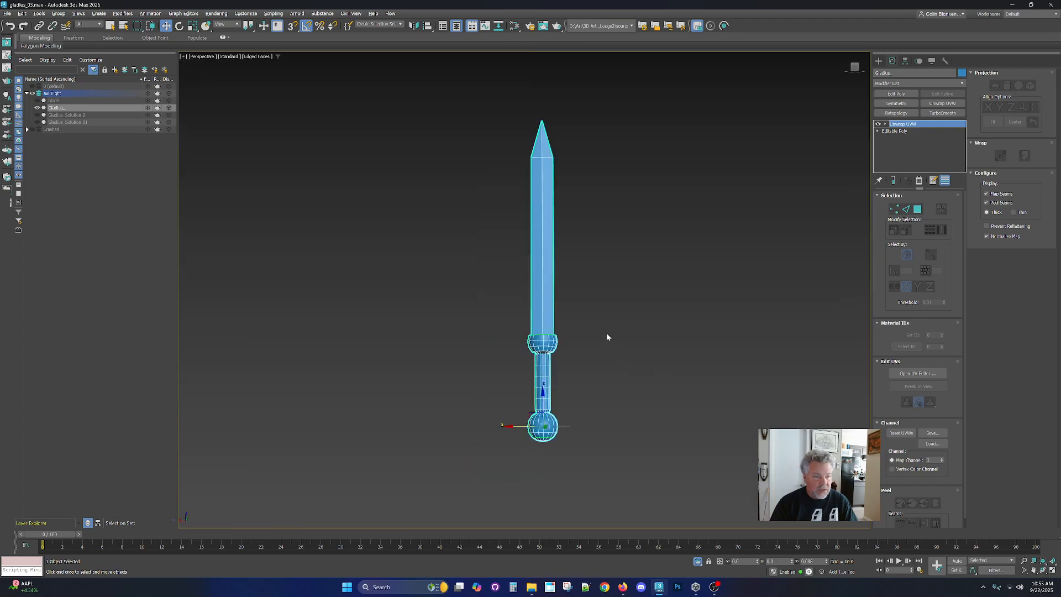
mouse_move(606, 332)
middle_mouse_down("alt")
mouse_move(599, 371)
mouse_move(711, 382)
mouse_move(725, 398)
middle_mouse_up("alt")
scroll(544, 363, "up", 2)
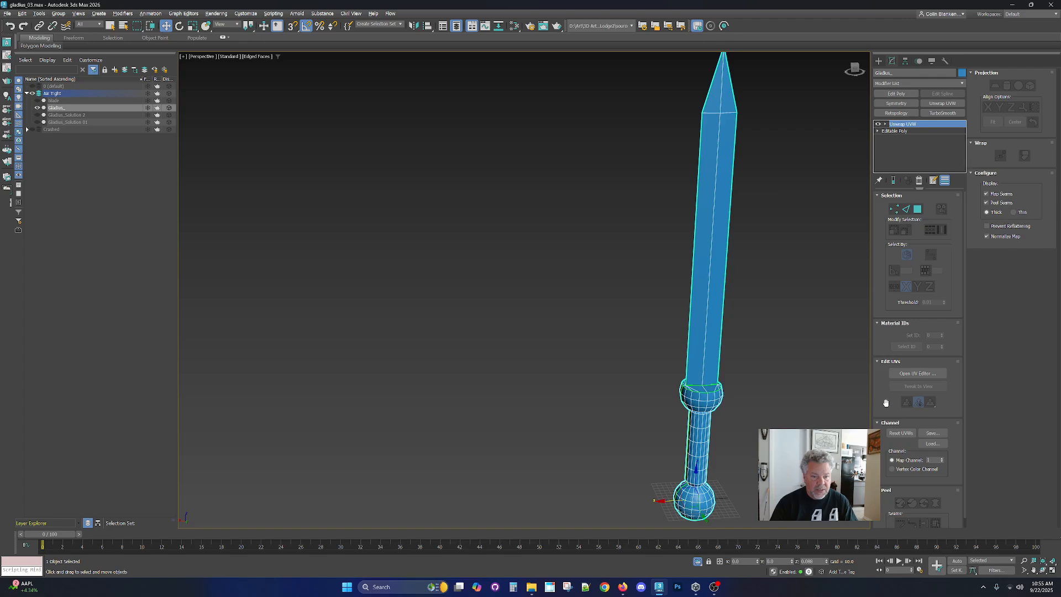
Open the sword's UV editor in polygon mode, show the checker background, and apply the checker pattern to inspect it on the model.
left_click(916, 374)
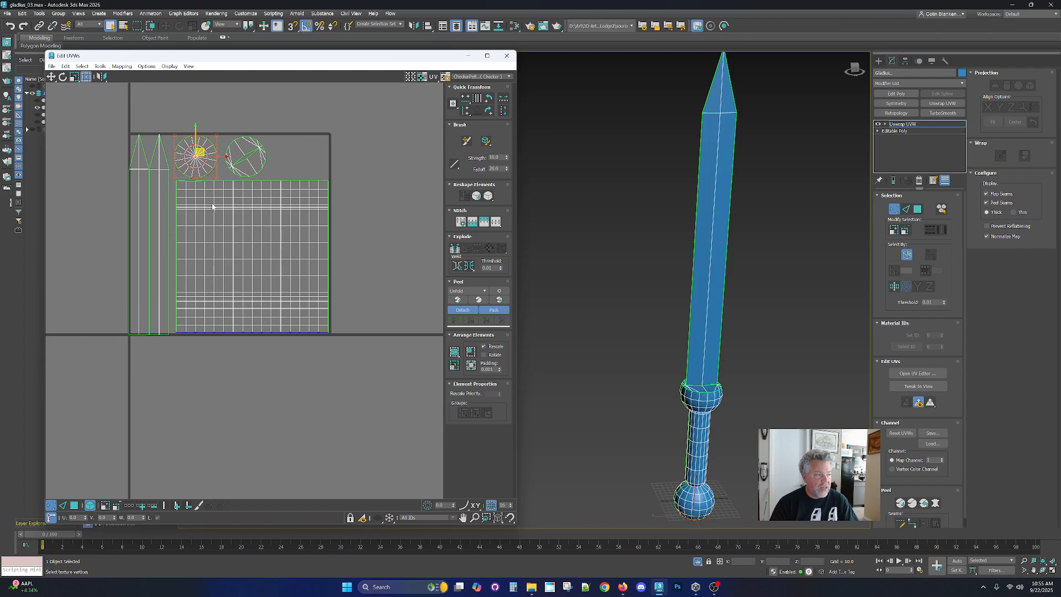
key("3")
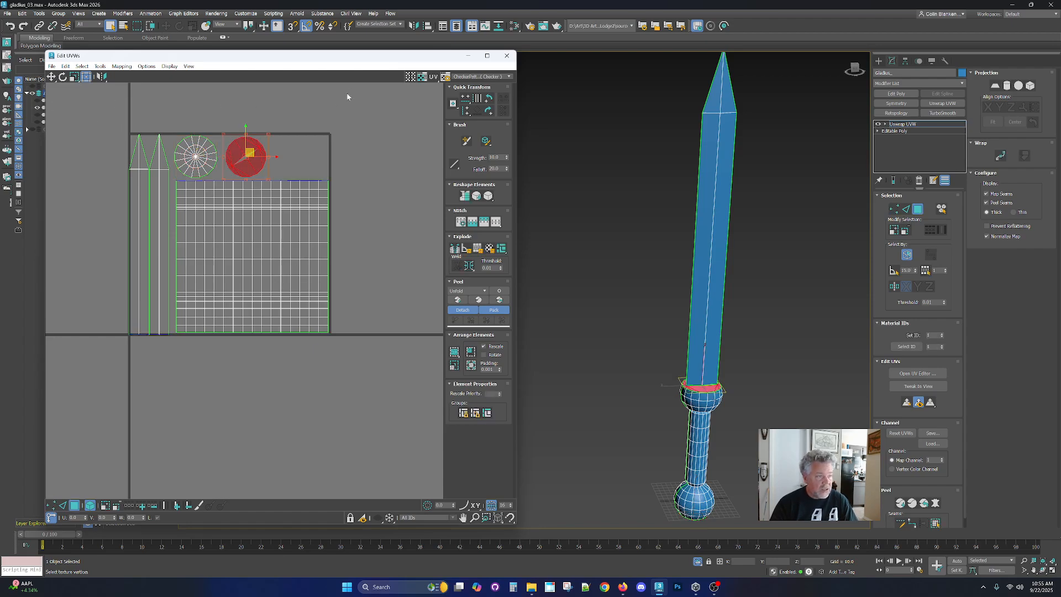
left_click(411, 76)
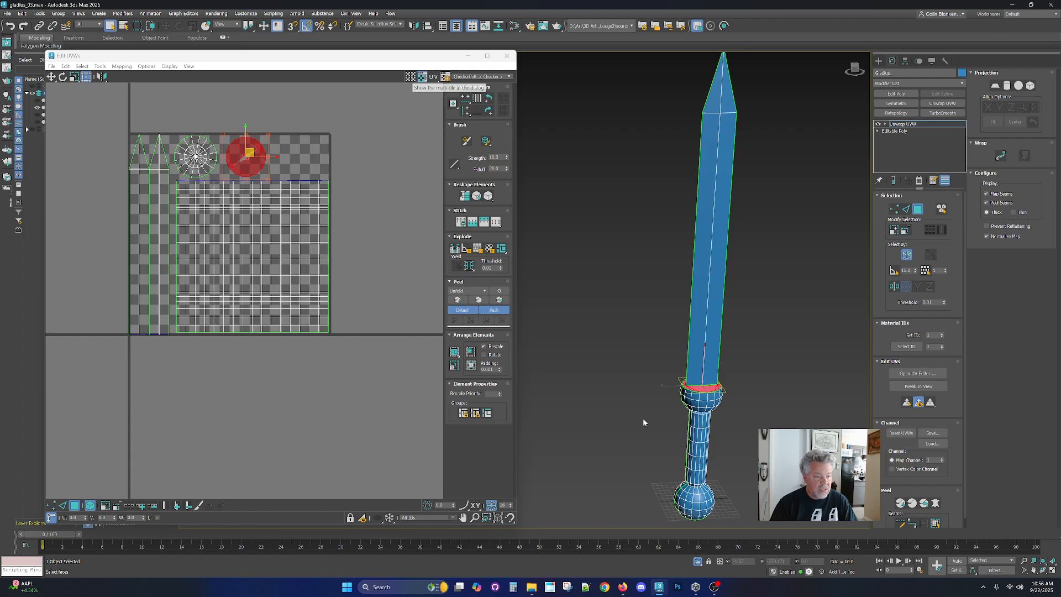
middle_click_drag(679, 411, 663, 316, "alt")
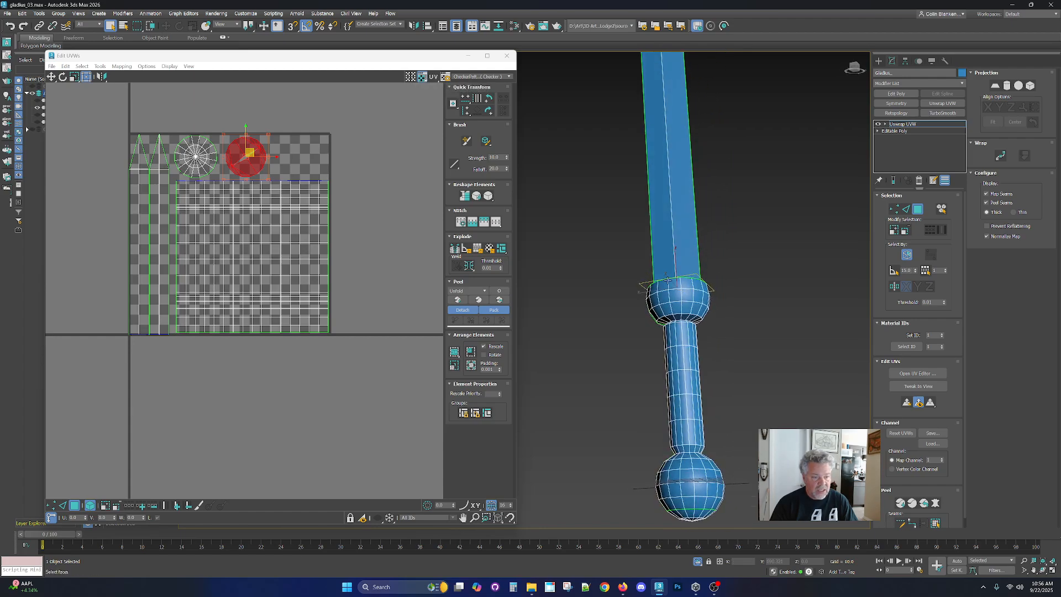
left_click(458, 77)
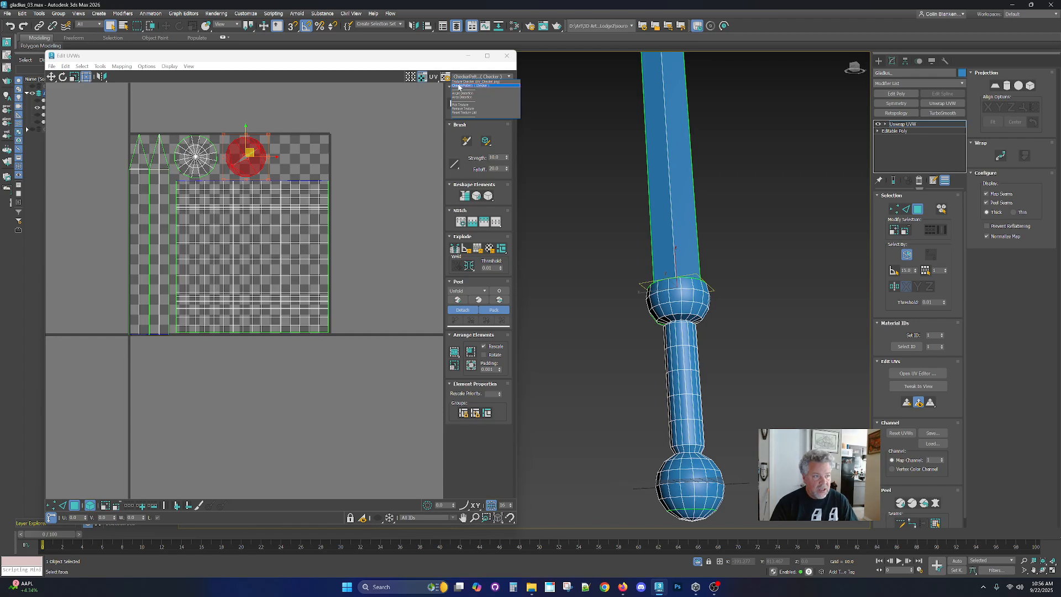
left_click(459, 84)
scroll(691, 323, "up", 4)
middle_click_drag(691, 323, 688, 296, "alt")
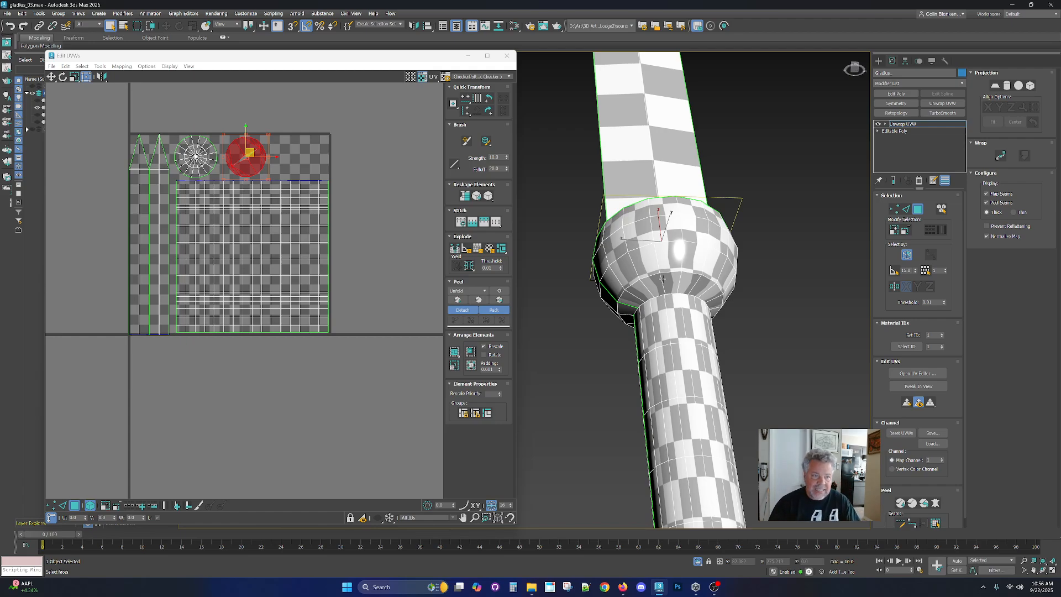
middle_click_drag(685, 304, 655, 273, "alt")
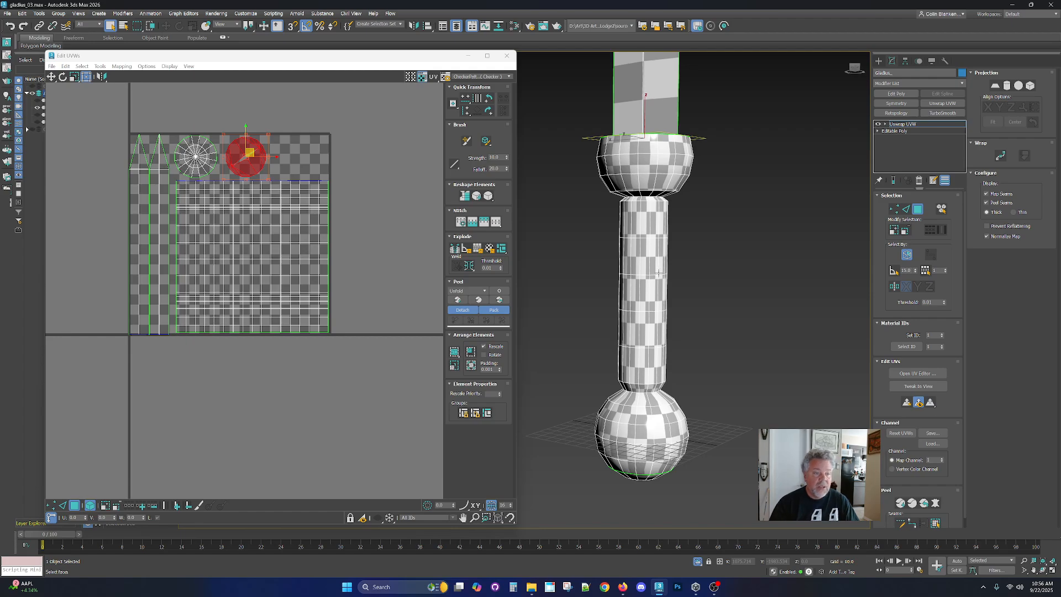
middle_click_drag(727, 345, 649, 390, "alt")
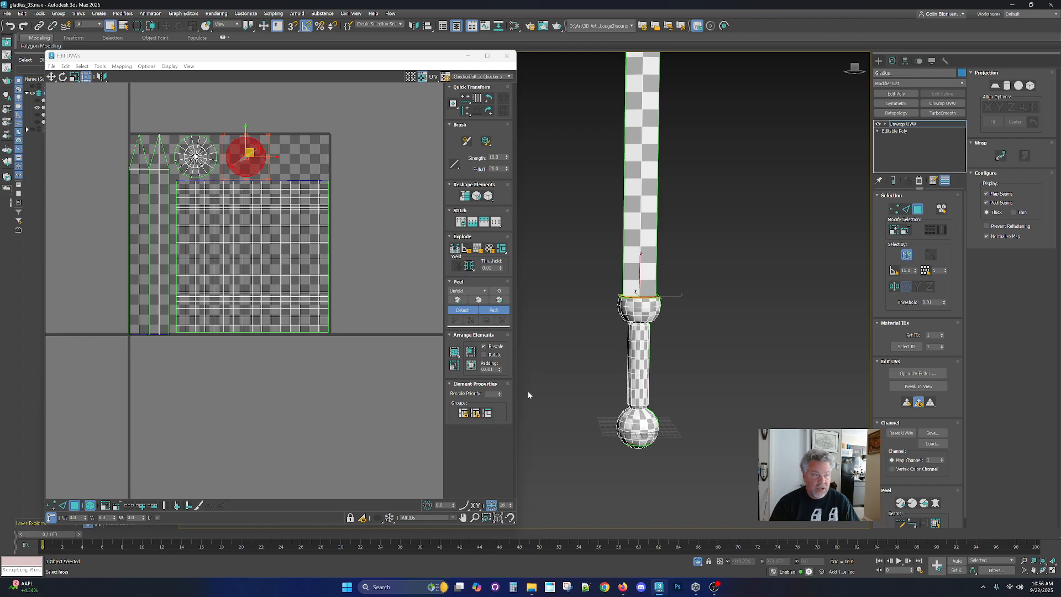
Flatten map the large shell covering the guard, grip and pommel with a 45 degree polygon angle threshold.
middle_click_drag(264, 310, 276, 298)
key("3")
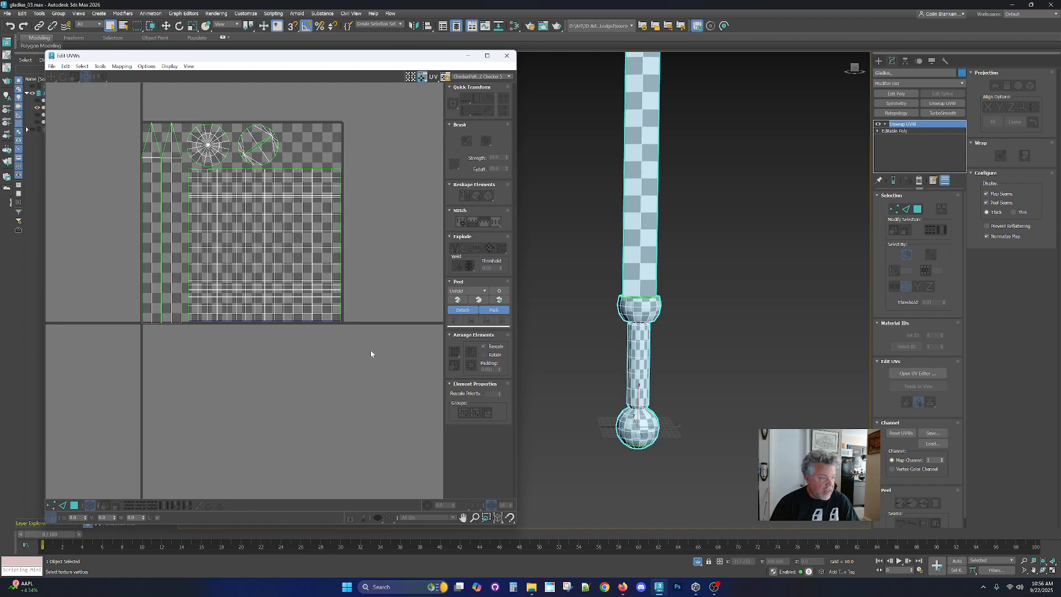
key("3")
left_click(258, 145)
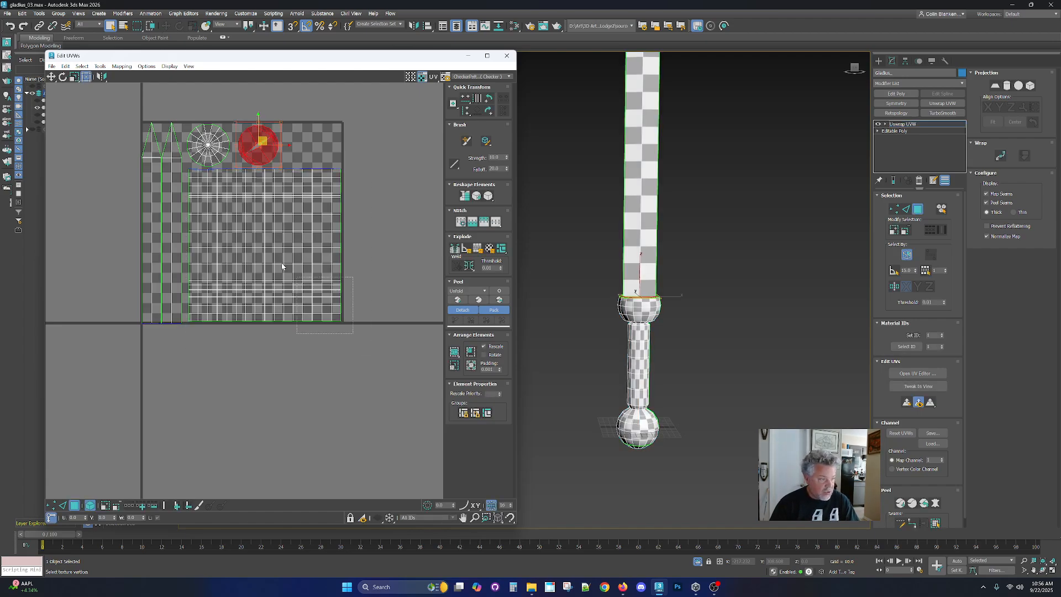
left_click(190, 177)
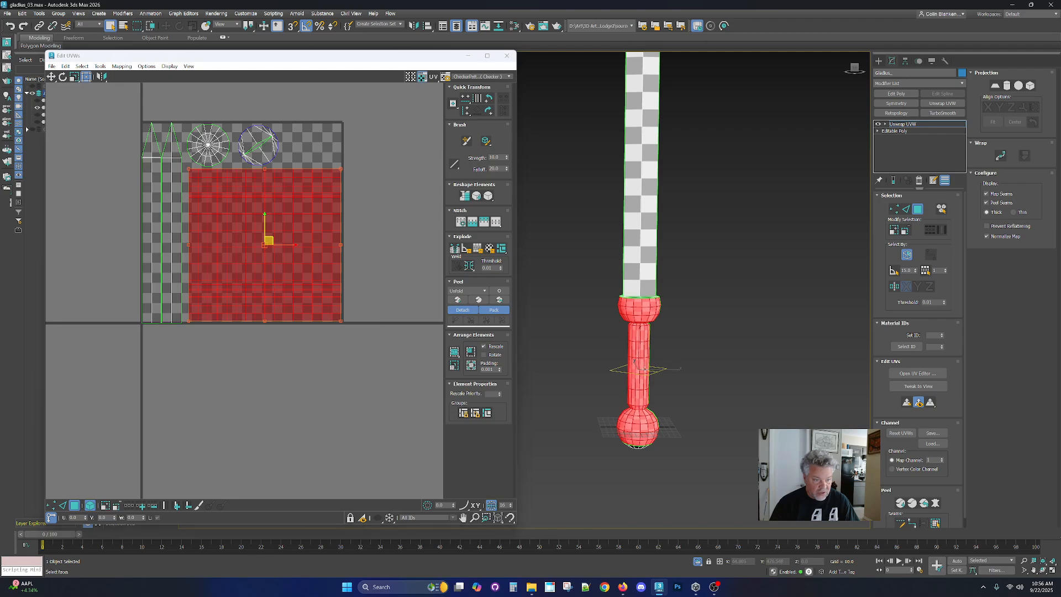
key("z")
left_click(121, 66)
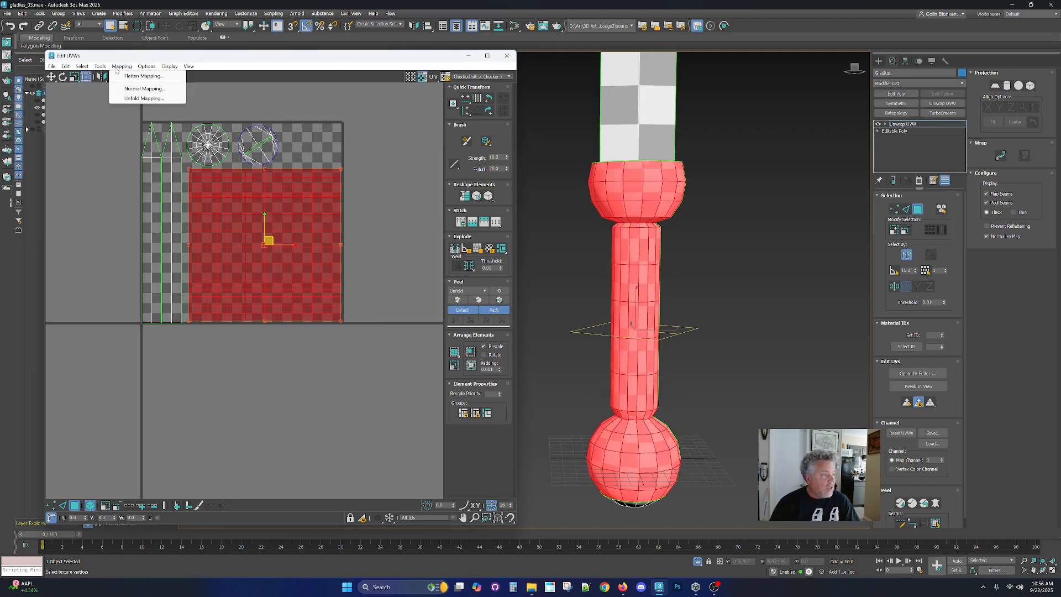
left_click(122, 75)
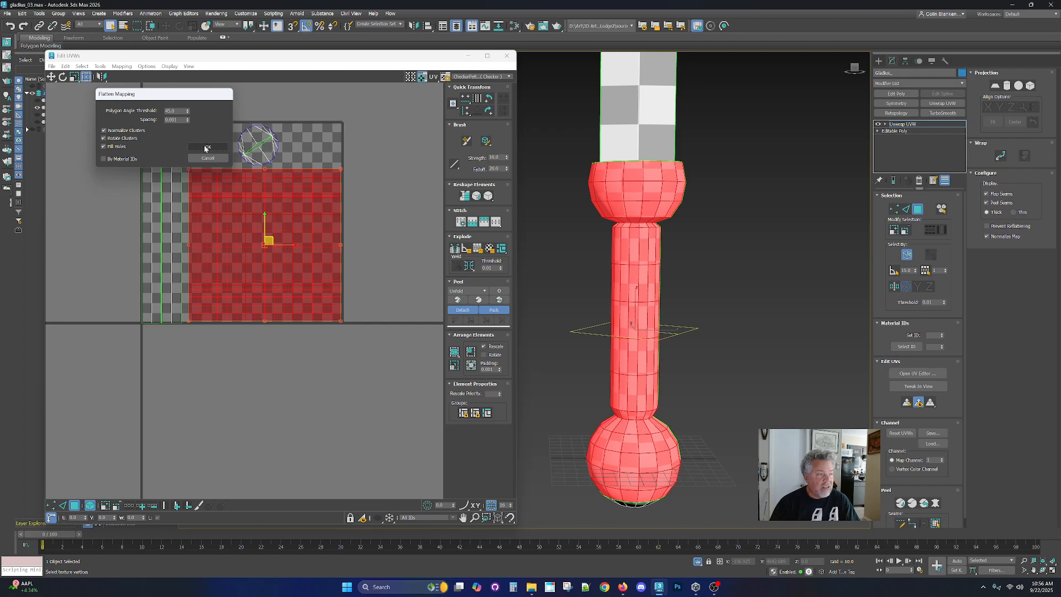
left_click(206, 148)
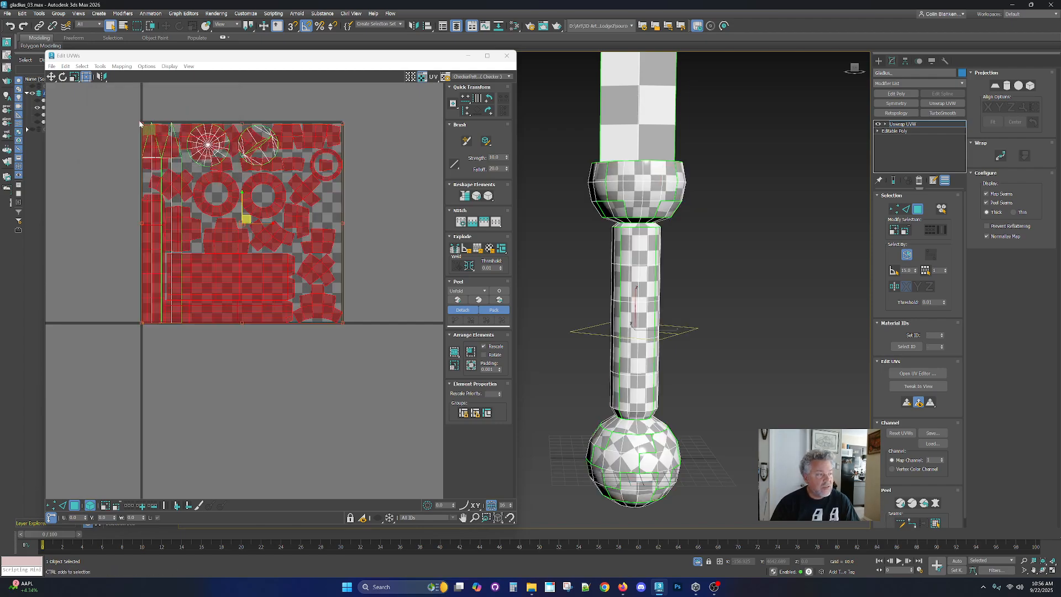
Scale the flattened shells down together to fit beside the blade shells and below the round shells, then deselect them.
left_click_drag(141, 122, 188, 178)
middle_click_drag(284, 362, 302, 313)
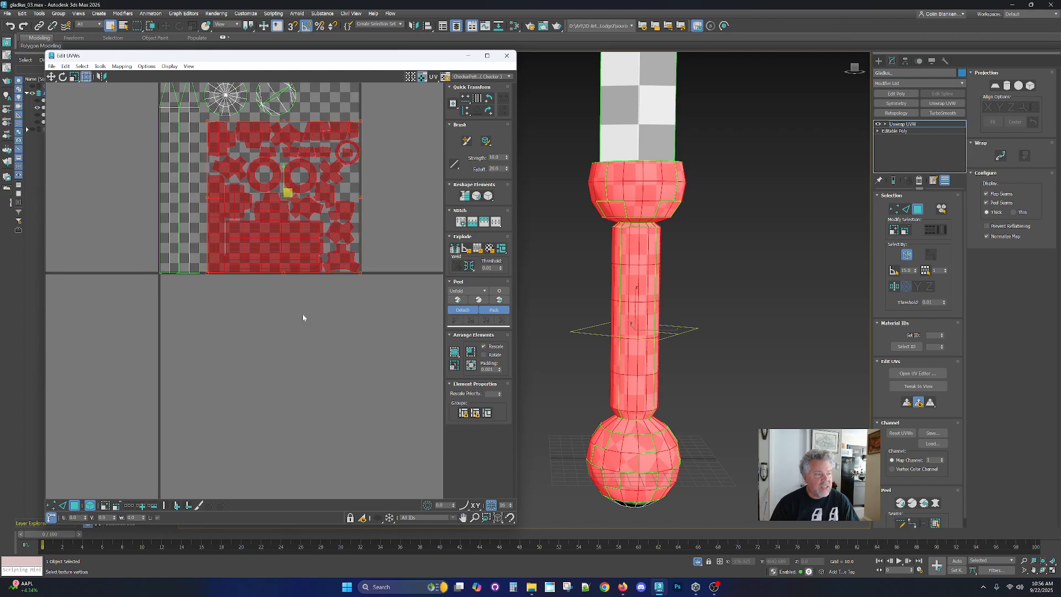
left_click(303, 318)
middle_click_drag(309, 244, 294, 265)
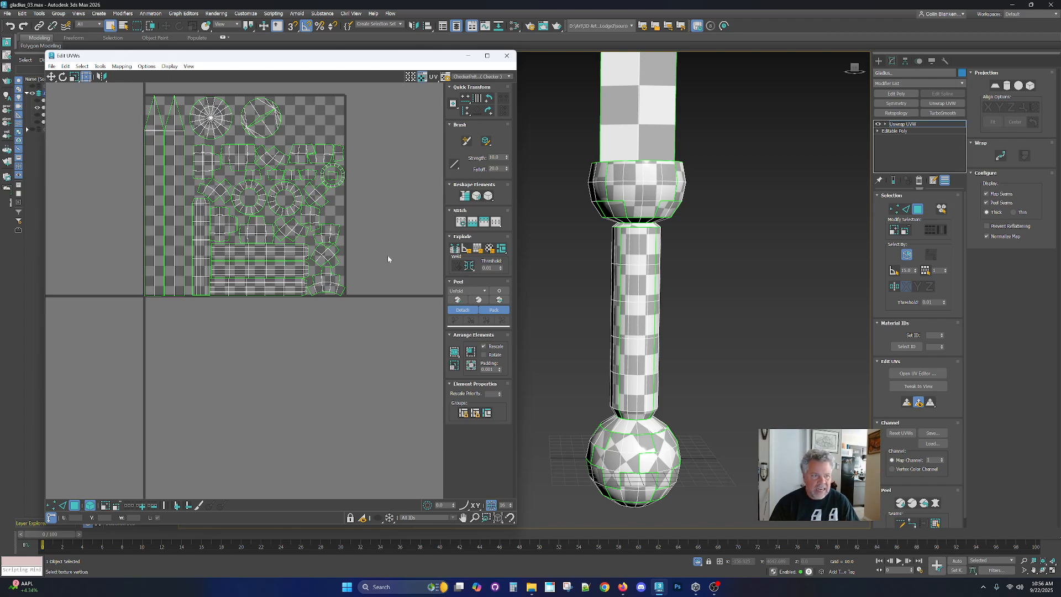
Select the four long grip shells, three horizontal and one vertical, and move them together into the empty space below the UV tile.
middle_click_drag(616, 324, 547, 426, "alt")
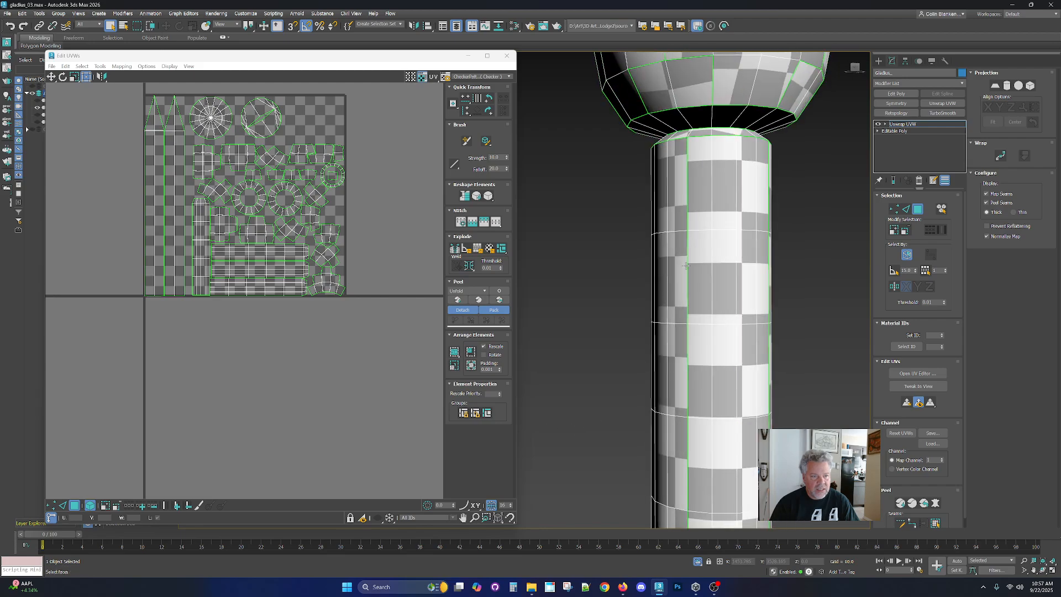
middle_click_drag(679, 215, 655, 333)
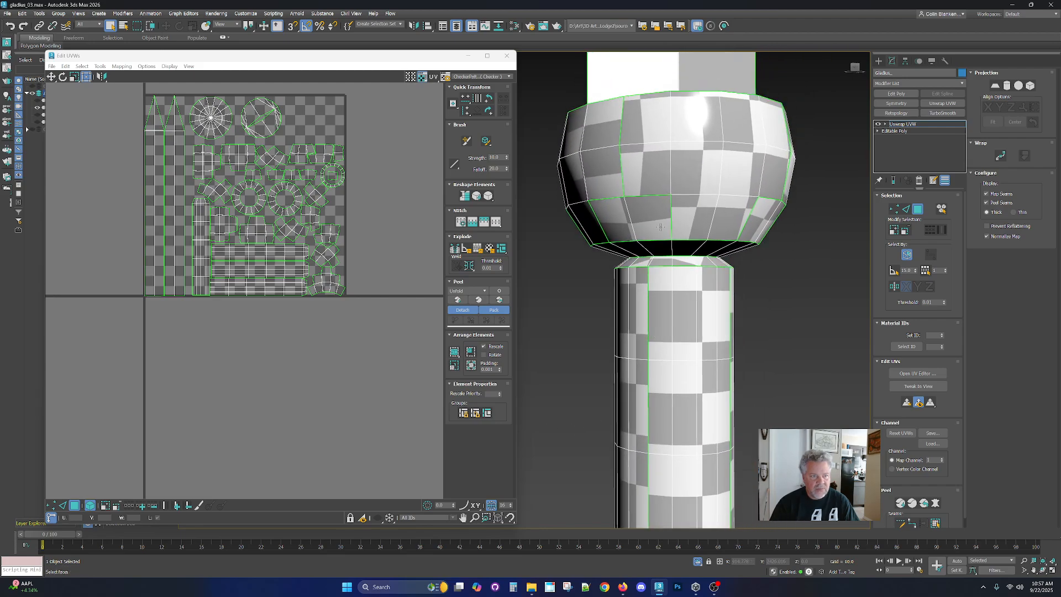
middle_click_drag(269, 261, 318, 233)
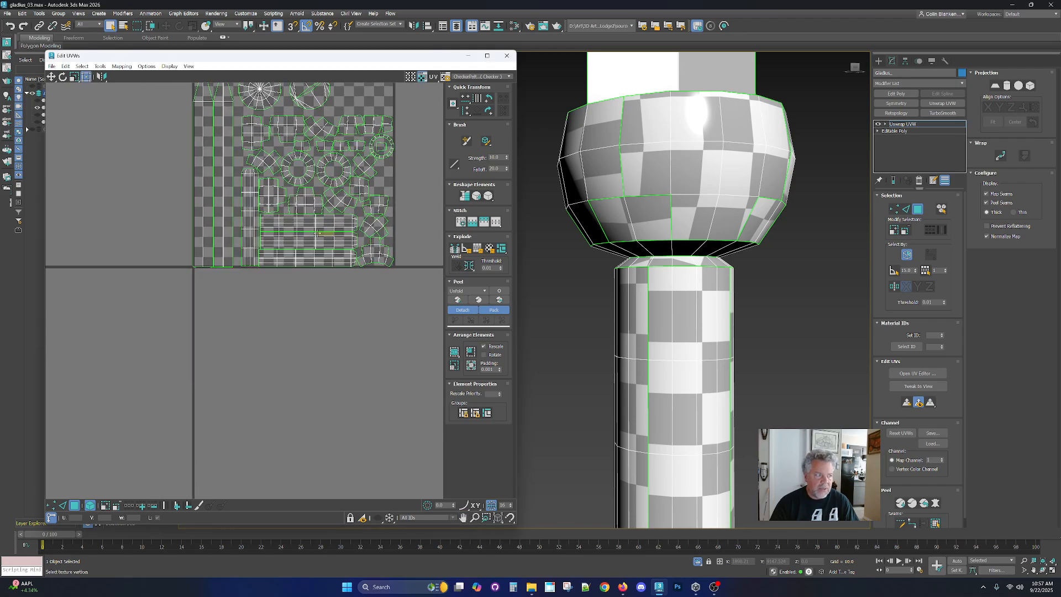
scroll(303, 242, "up", 3)
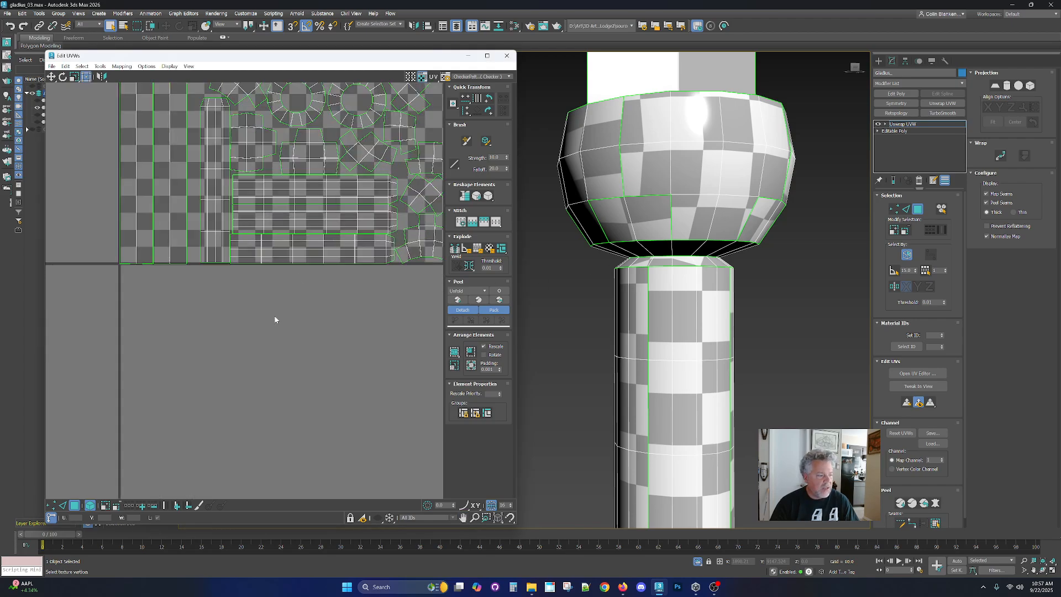
left_click(277, 252)
left_click(284, 225, "ctrl")
left_click(280, 194, "ctrl")
left_click(214, 184, "ctrl")
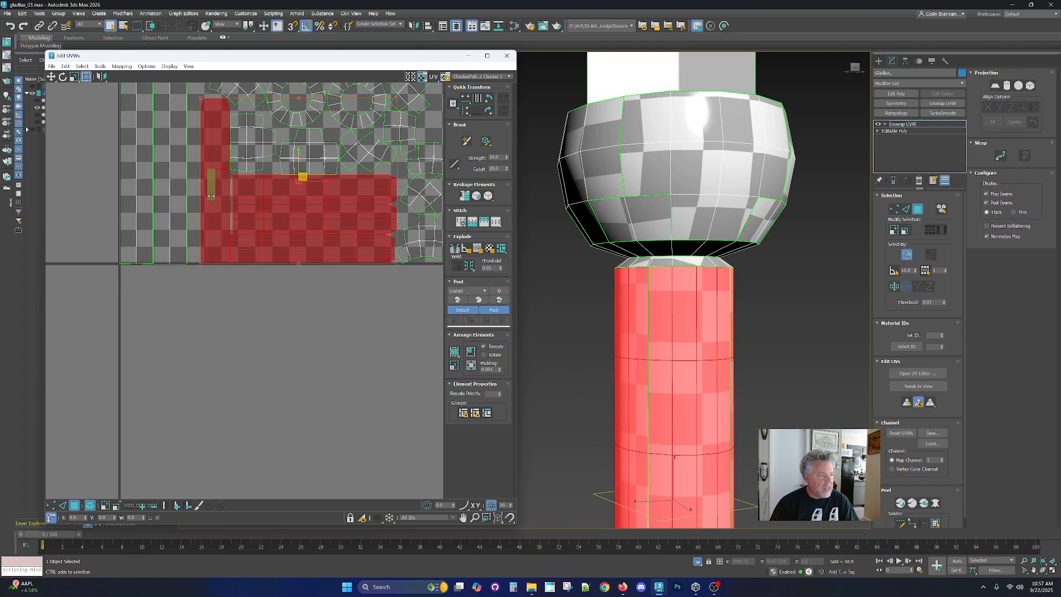
scroll(273, 264, "down", 3)
middle_click_drag(273, 264, 271, 190)
left_click_drag(291, 136, 277, 319)
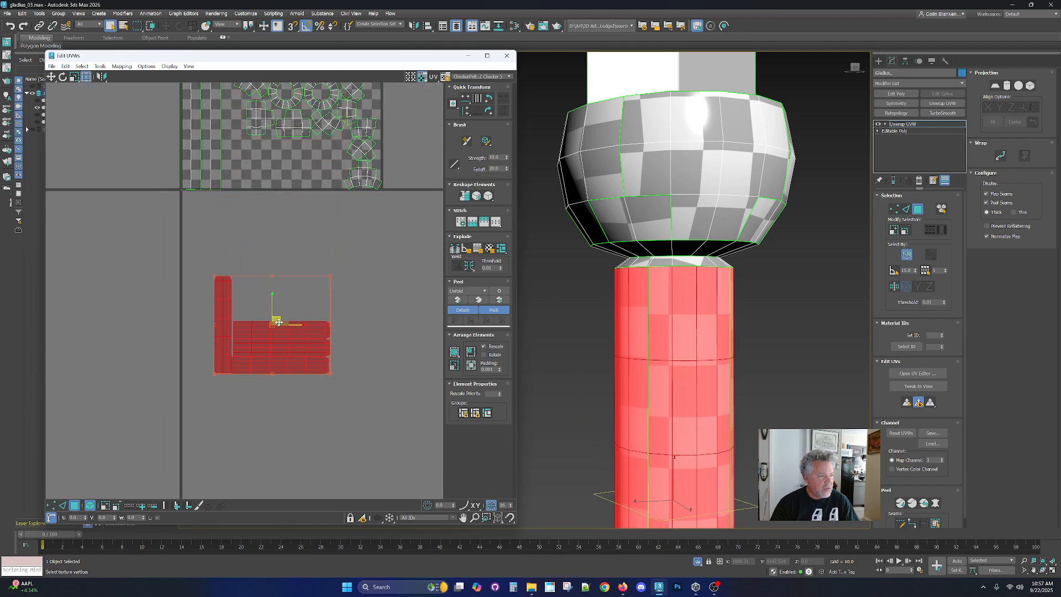
Switch to edge selection and select the uppermost full edge on the vertical grip shell's side facing the horizontal shells.
middle_click_drag(279, 316, 341, 276)
scroll(344, 271, "up", 2)
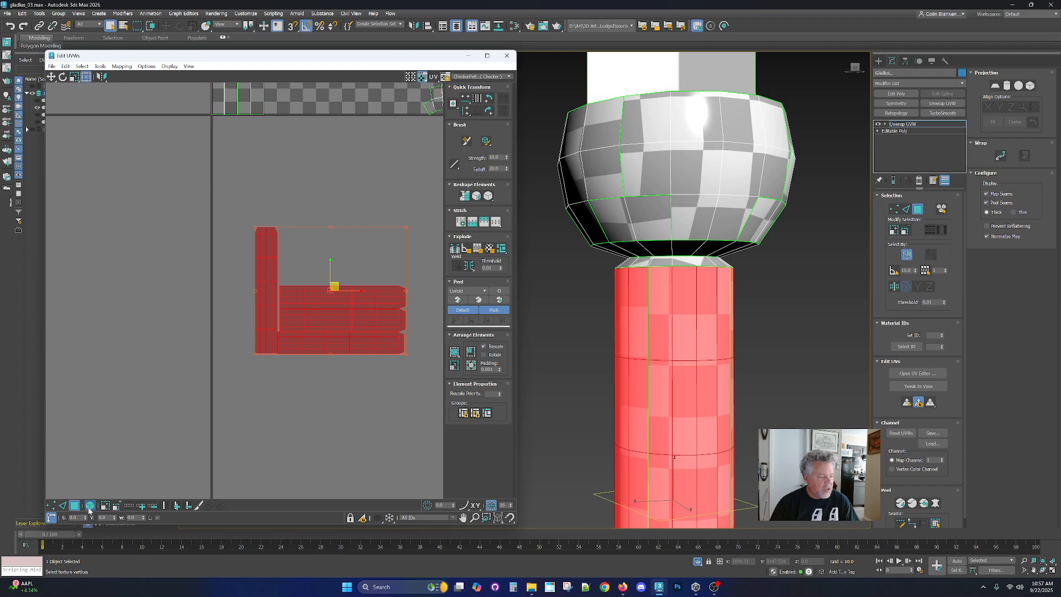
scroll(244, 306, "up", 2)
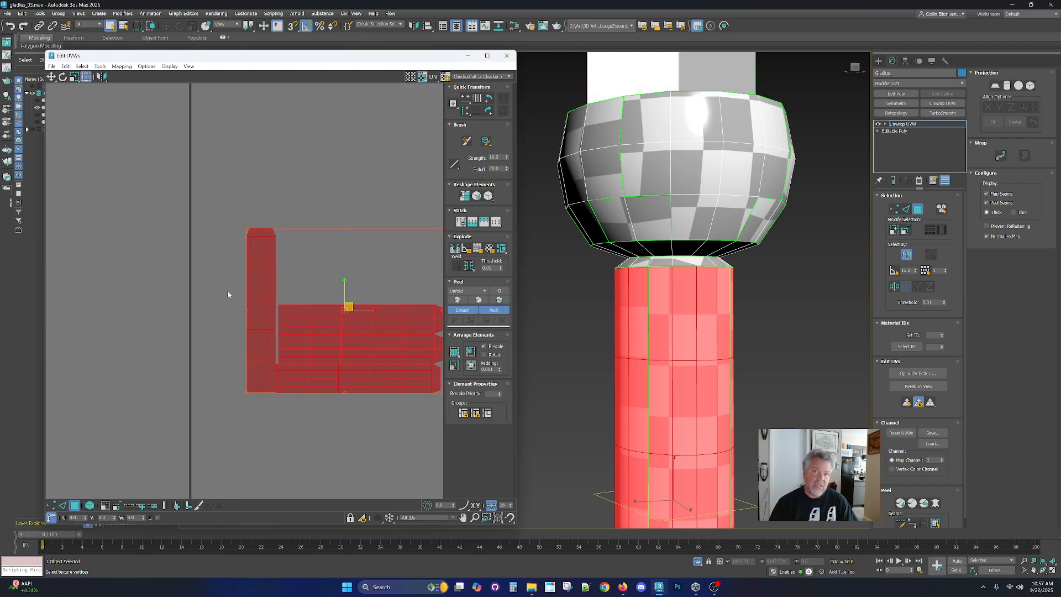
key("2")
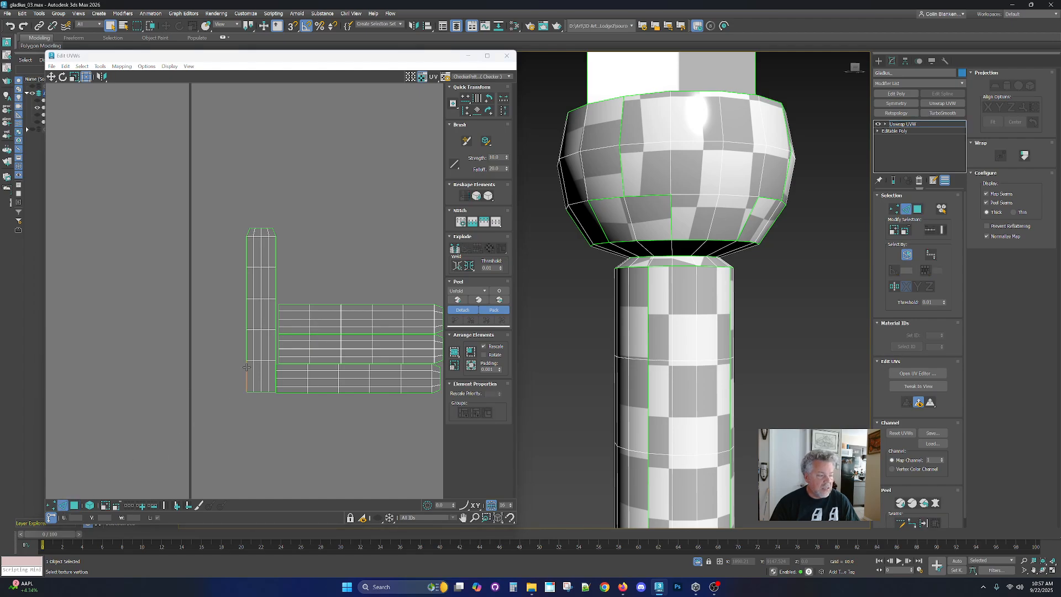
left_click(276, 258)
middle_click_drag(336, 276, 291, 249)
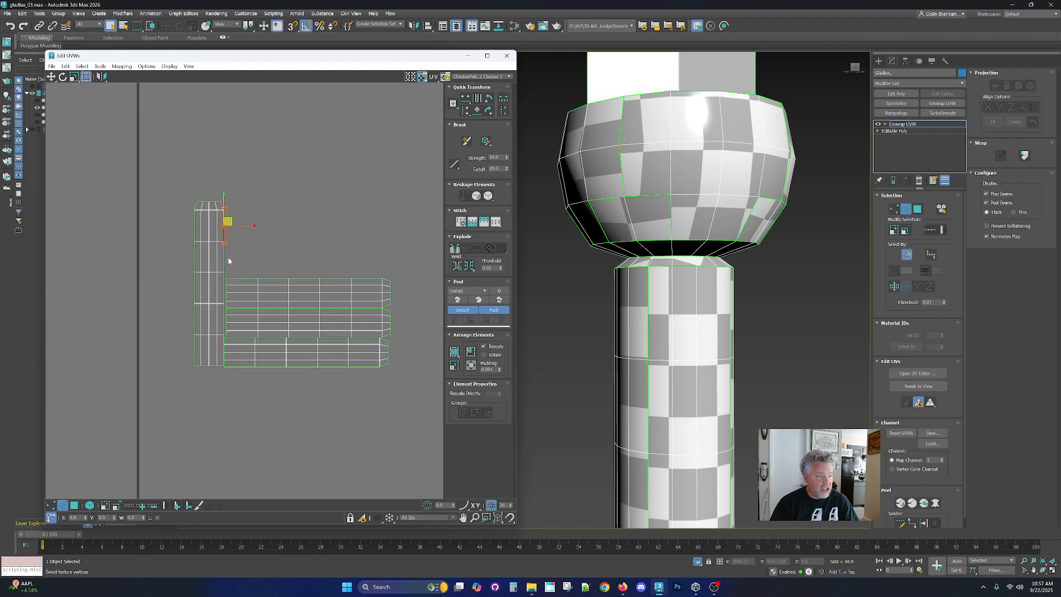
Trace the selected edge's seam on the grip model and select its matching edge on the lowest horizontal grip shell.
middle_click_drag(648, 326, 678, 352, "alt")
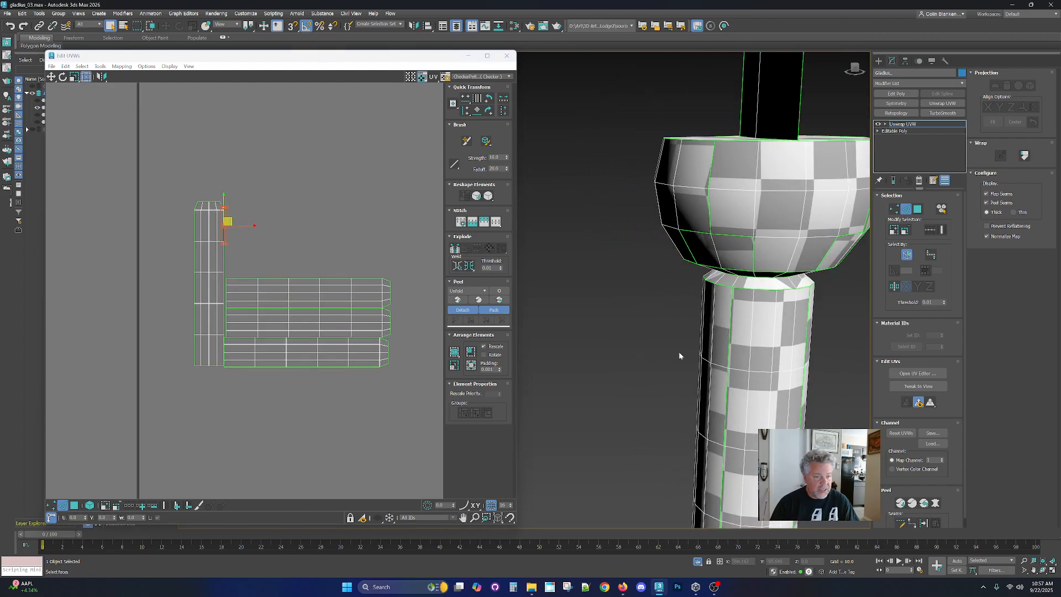
middle_click_drag(754, 356, 689, 275)
scroll(689, 275, "down", 4)
middle_click_drag(710, 390, 714, 375)
scroll(713, 375, "up", 6)
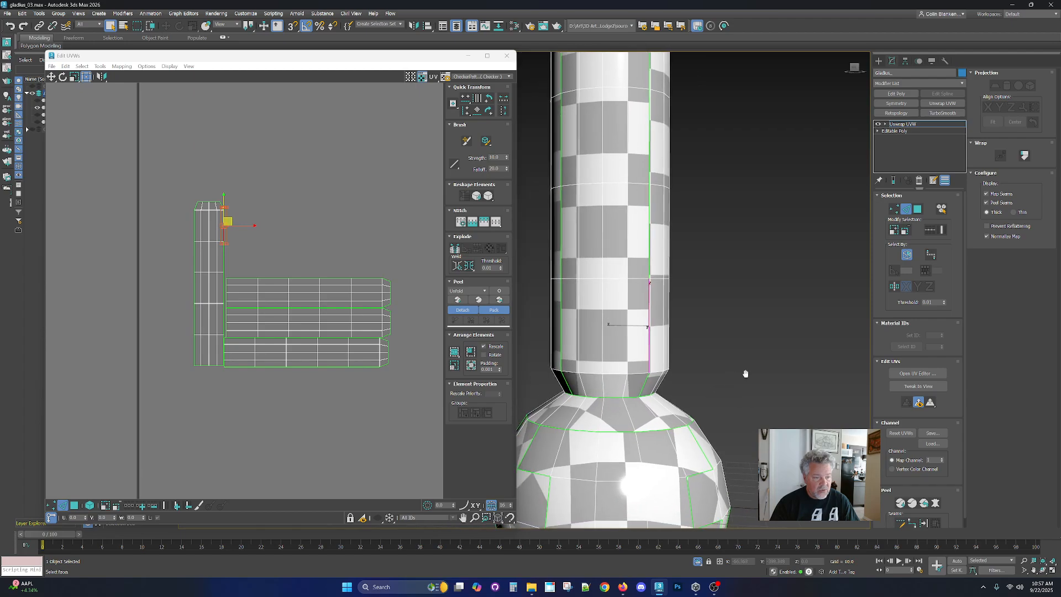
middle_click_drag(648, 319, 677, 337, "alt")
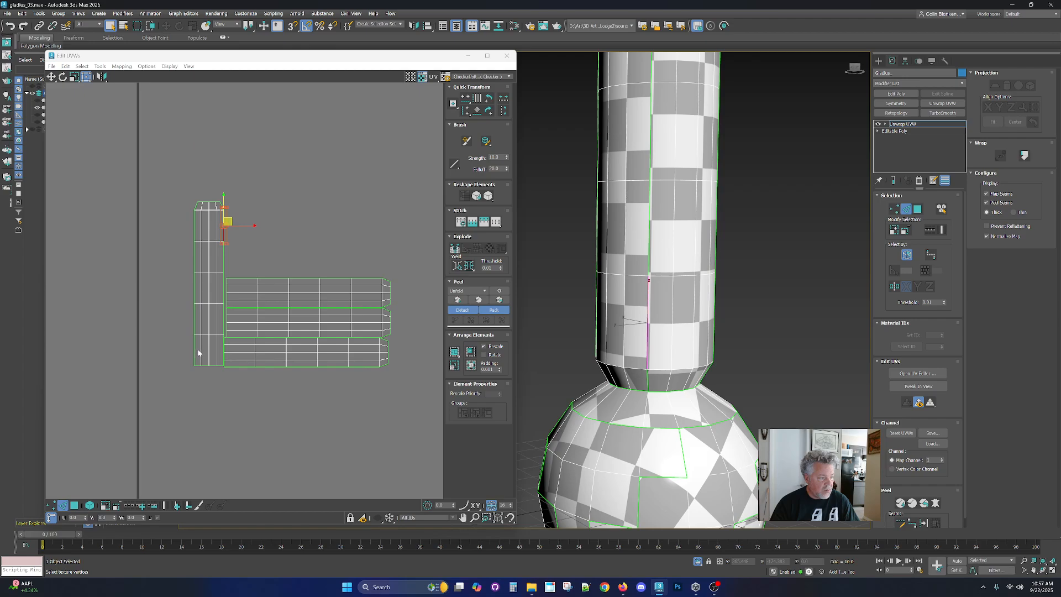
left_click(648, 332)
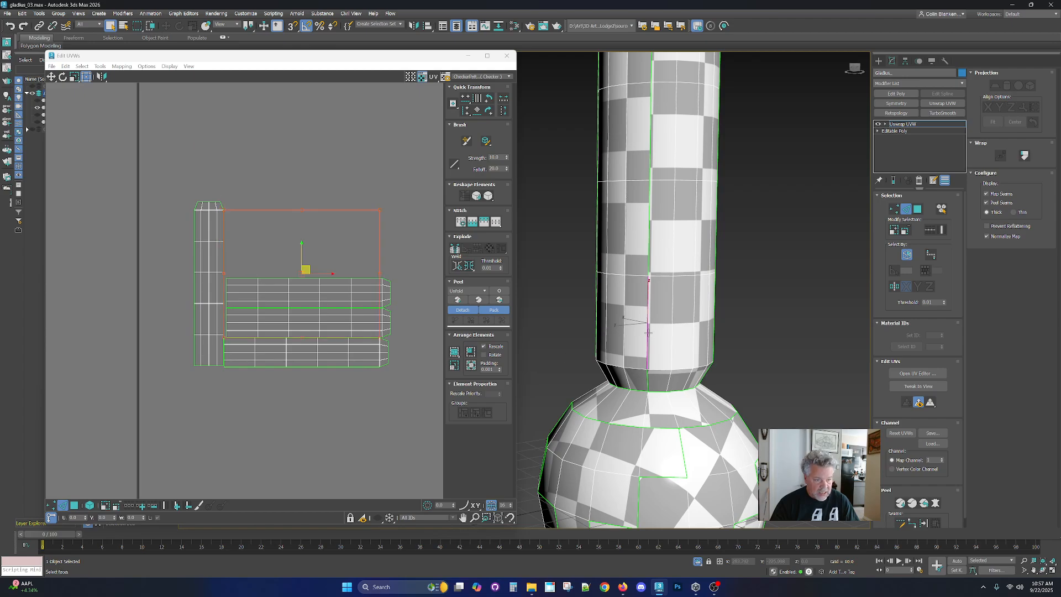
scroll(337, 344, "up", 2)
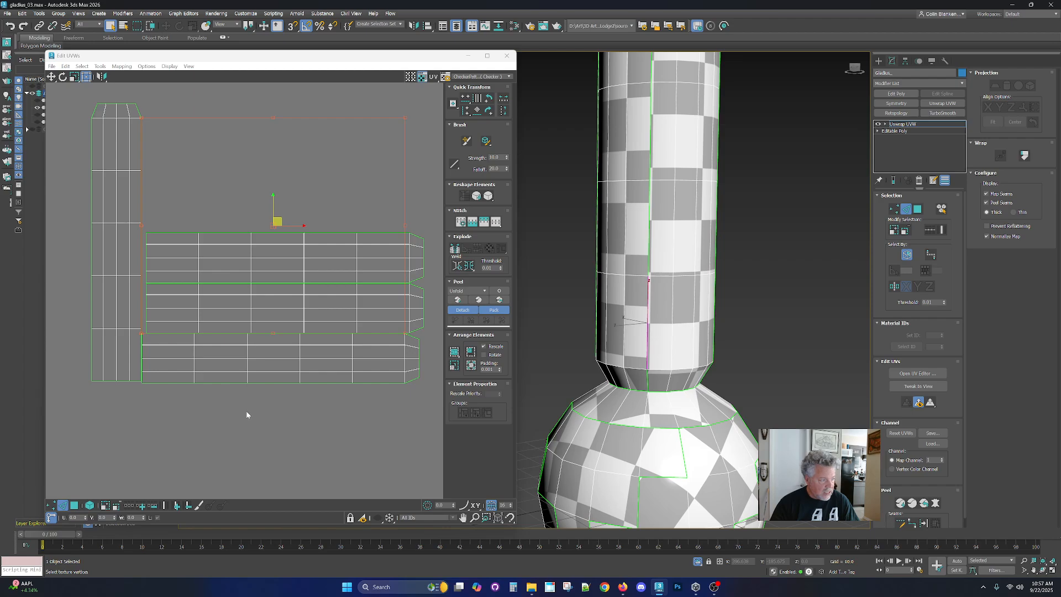
left_click(377, 342)
left_click(380, 334)
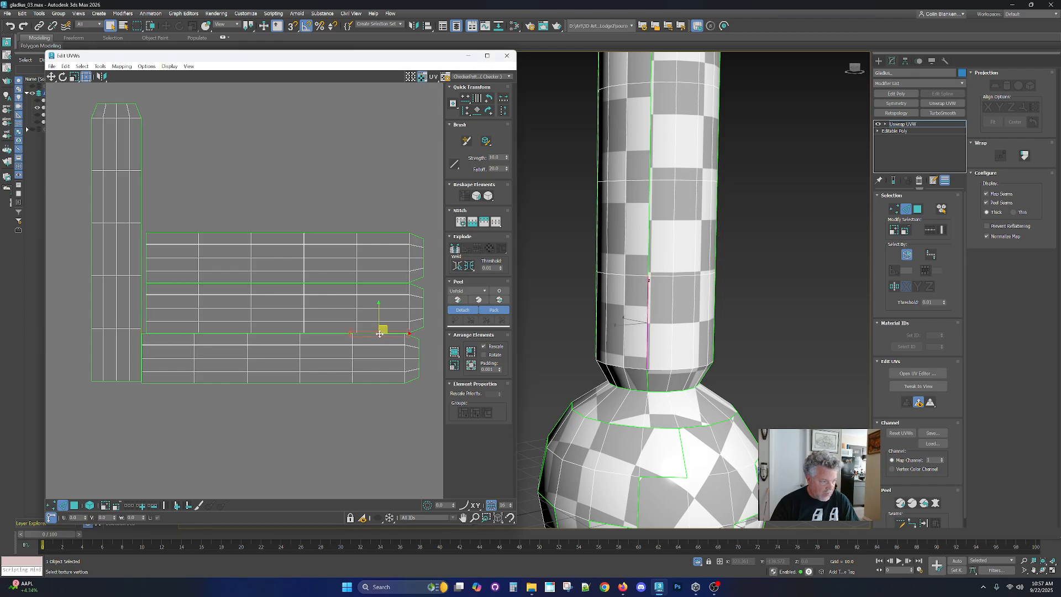
Rotate the lowest horizontal grip shell 90 degrees counterclockwise and place it directly beside the vertical grip shell.
key("3")
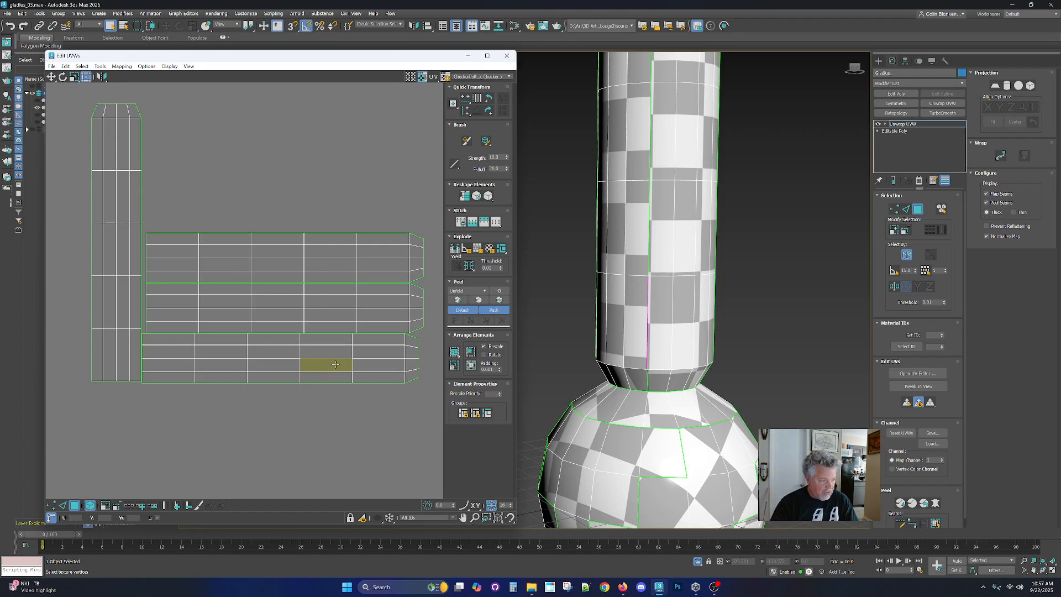
double_click(335, 364)
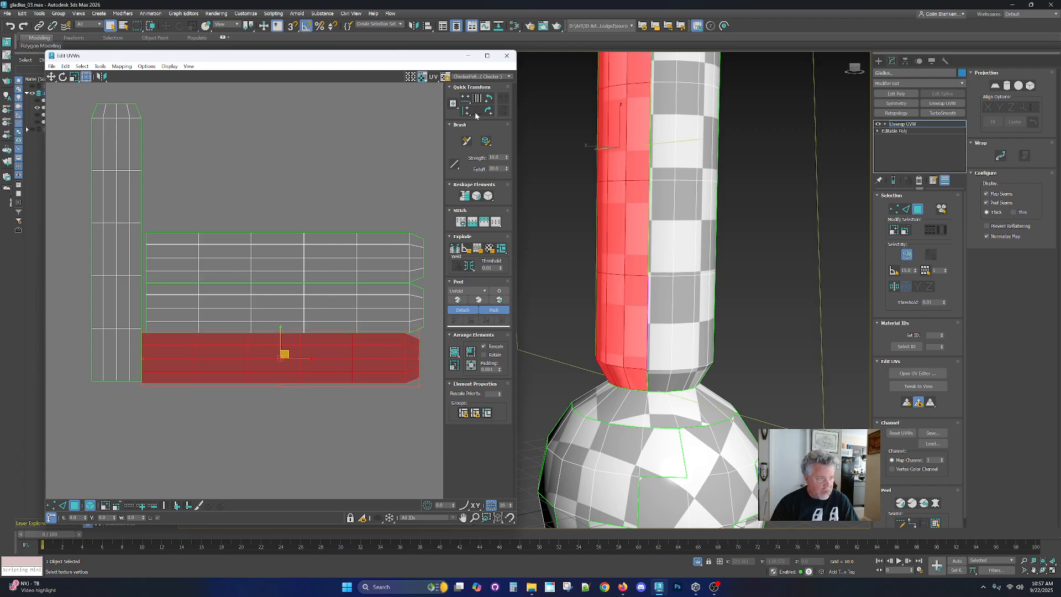
left_click(489, 98)
left_click_drag(279, 414, 161, 294)
middle_click_drag(180, 291, 346, 315)
Move both vertical grip shells clear of the horizontal ones and level the second shell with the first.
left_click(276, 220, "ctrl")
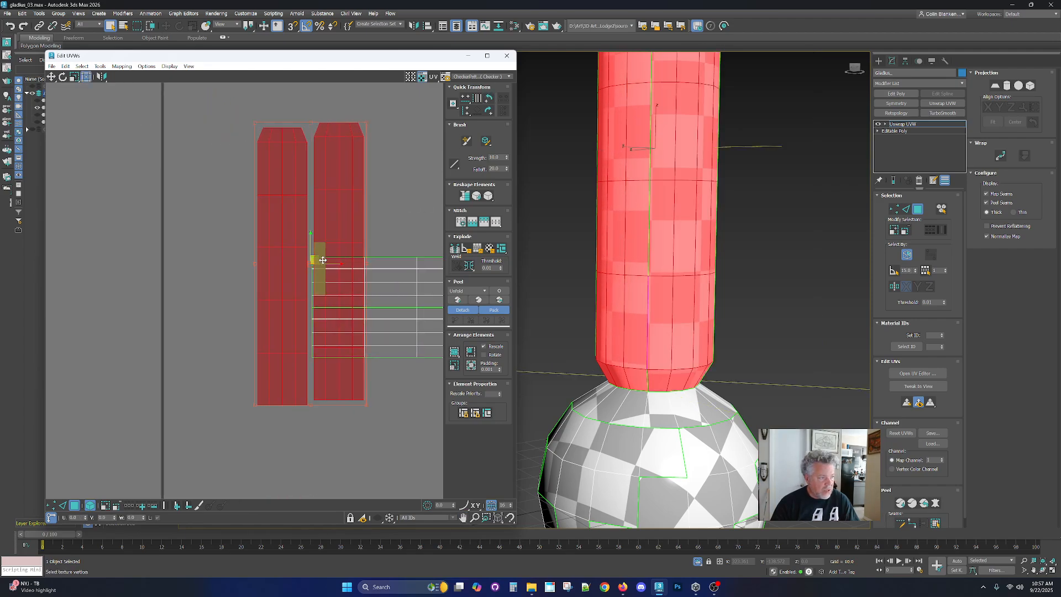
left_click_drag(333, 215, 247, 213)
left_click(309, 193)
double_click(263, 195)
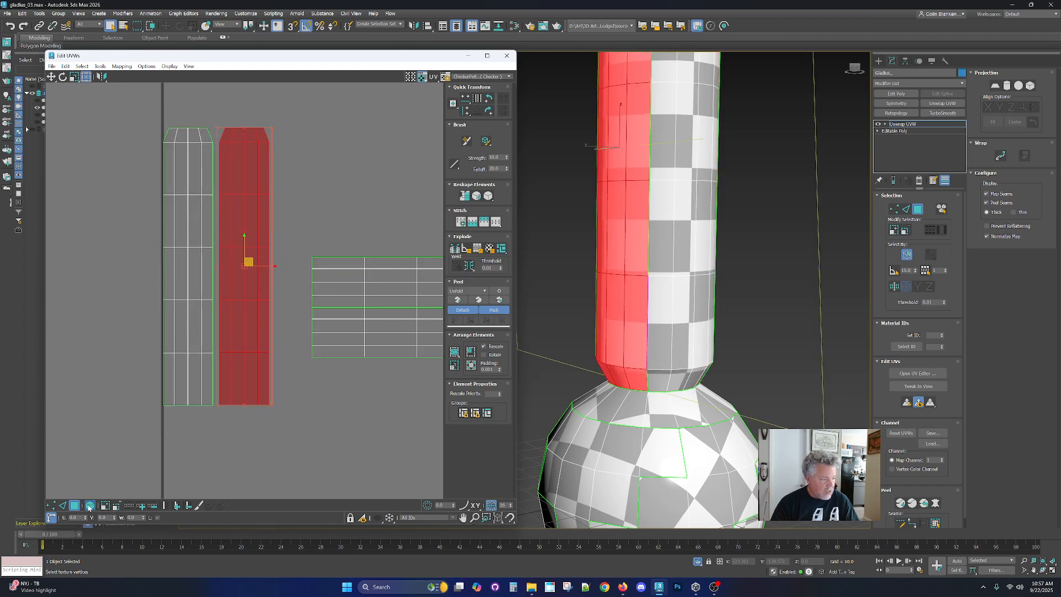
Return to edge selection and select the uppermost full edge where the first vertical grip shell faces the second.
left_click(63, 505)
scroll(192, 161, "up", 2)
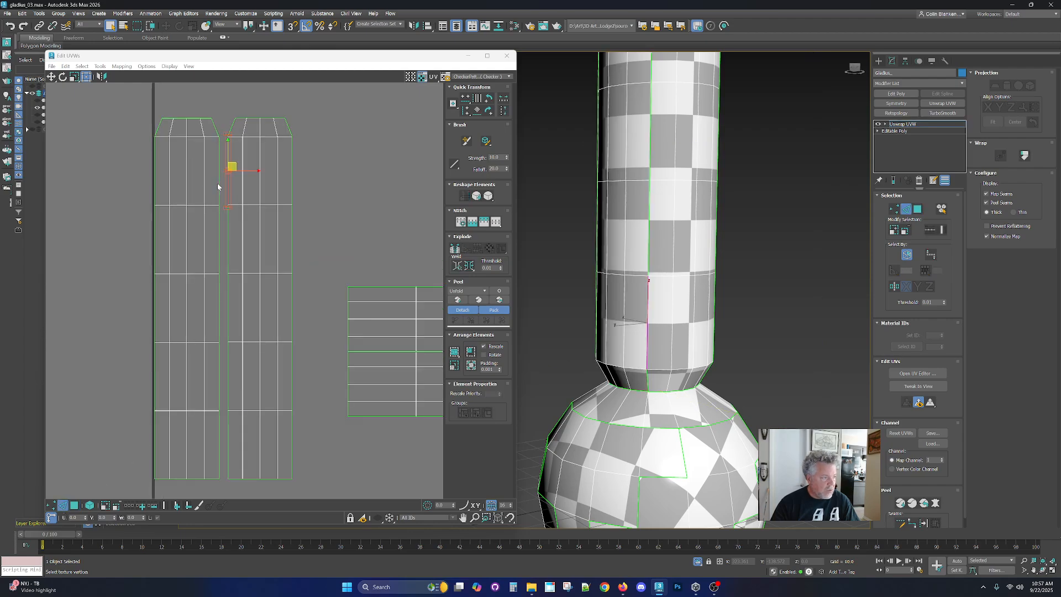
scroll(216, 189, "up", 4)
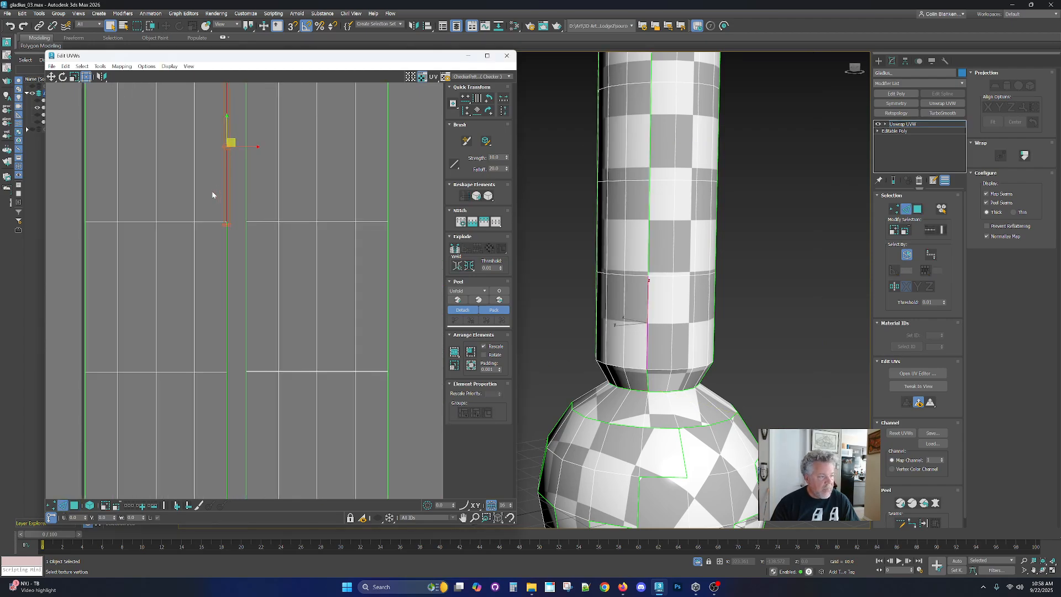
scroll(219, 221, "up", 5)
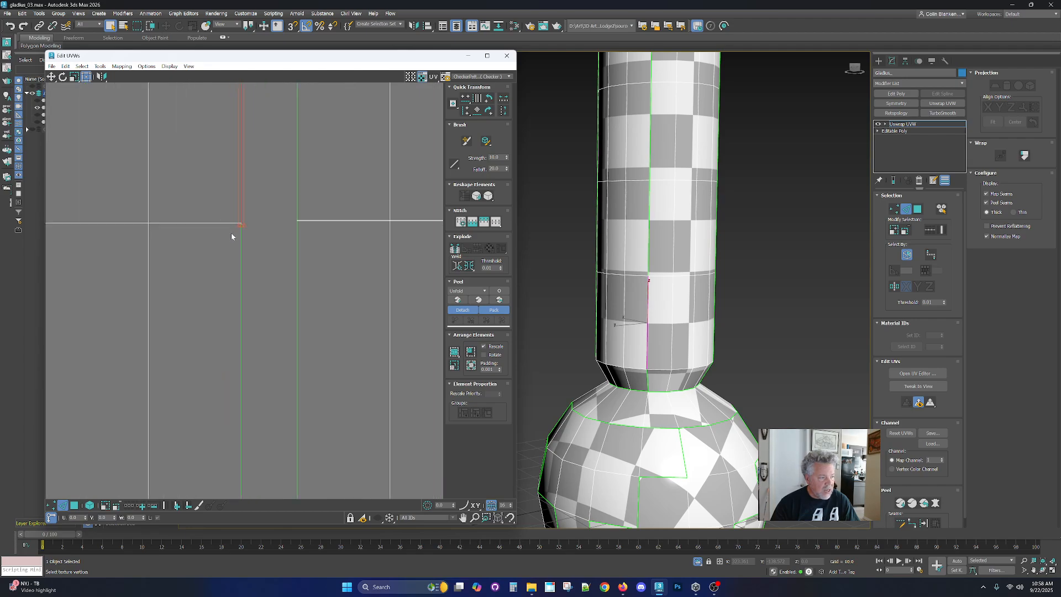
scroll(246, 166, "down", 2)
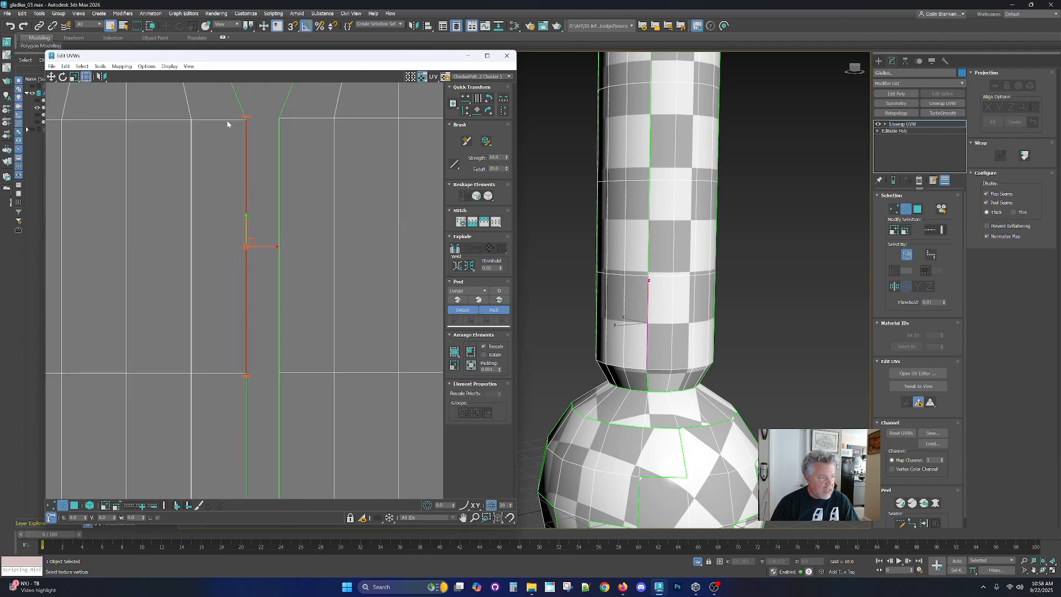
Try freeform scaling and rotating the edges around the upper face of the first vertical grip shell.
left_click(190, 163, "ctrl")
left_click_drag(220, 206, 220, 207, "ctrl")
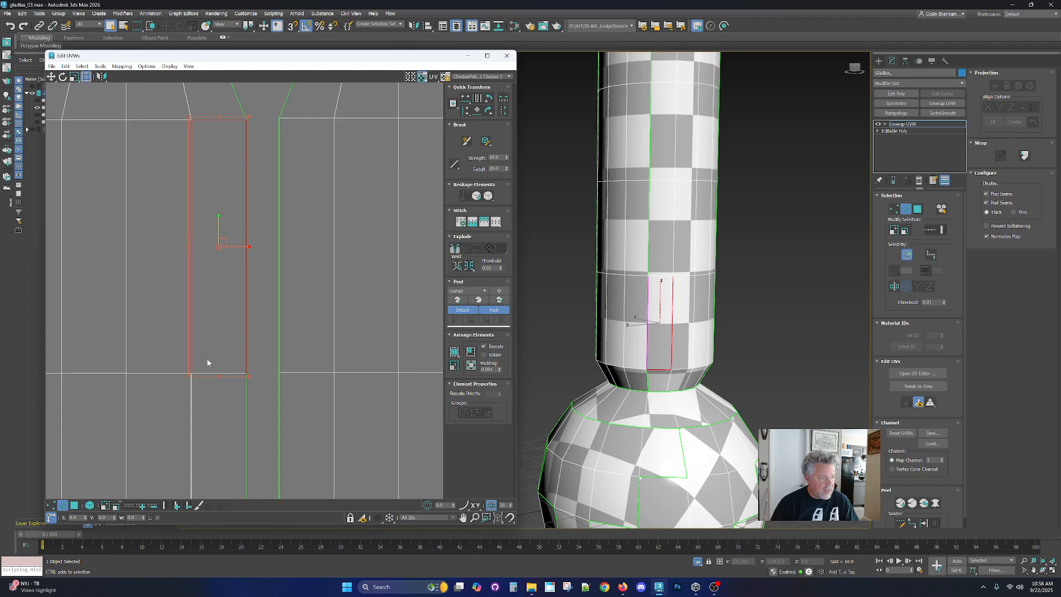
scroll(334, 275, "down", 1)
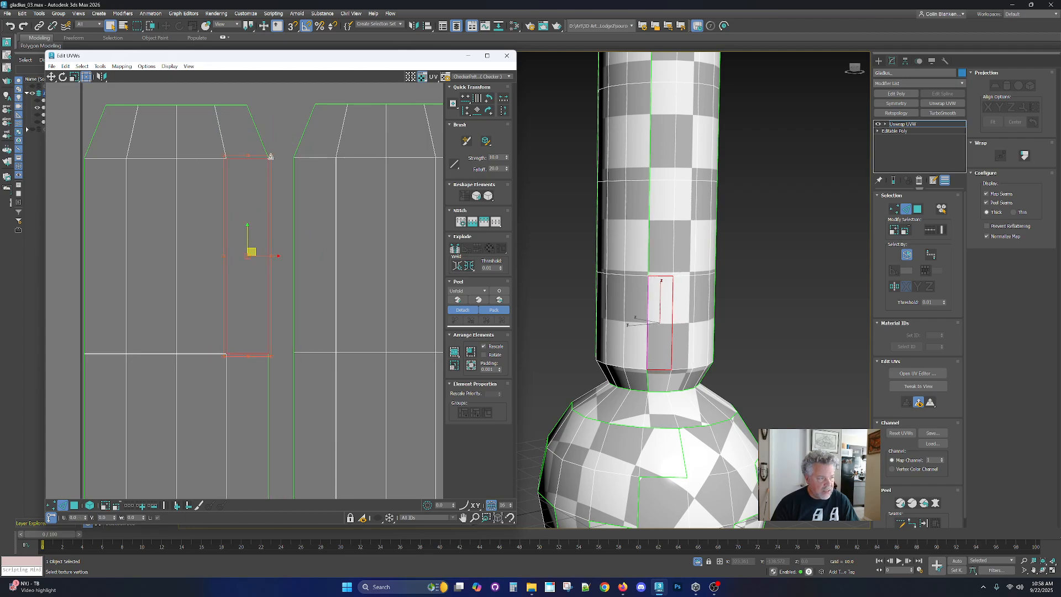
left_click_drag(271, 156, 260, 195)
right_click(261, 194)
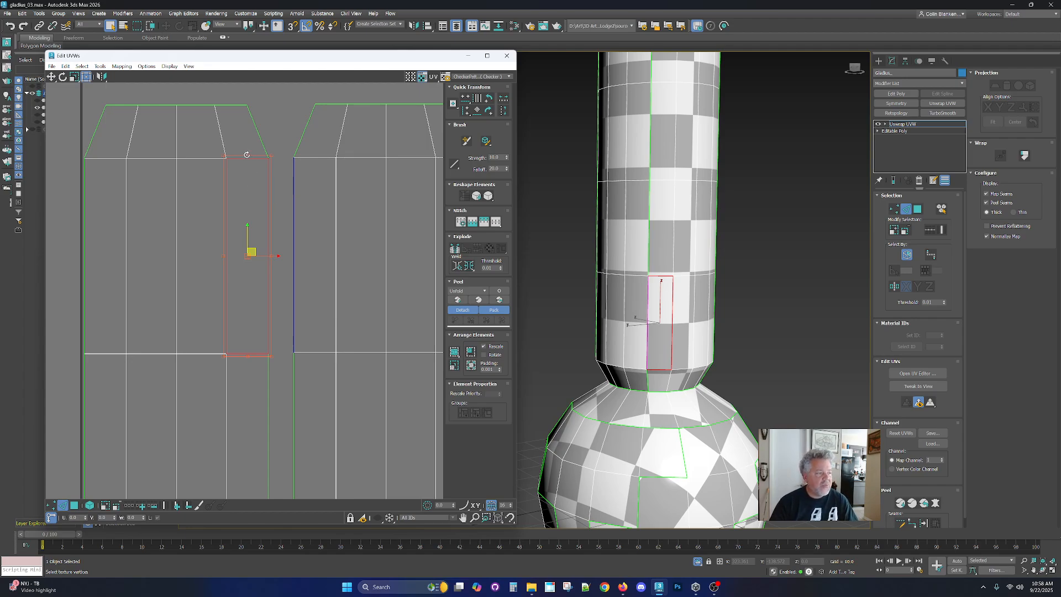
left_click_drag(247, 156, 281, 204)
right_click(281, 204)
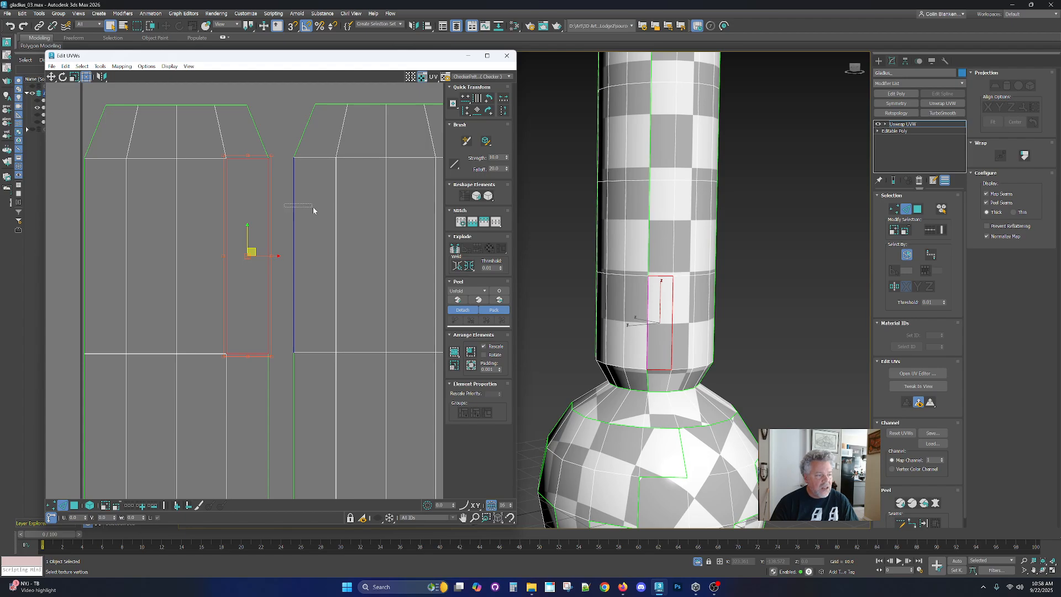
Stitch the two vertical grip shells together along the second shell's uppermost full edge facing the first, using Stitch Selected.
left_click(294, 208)
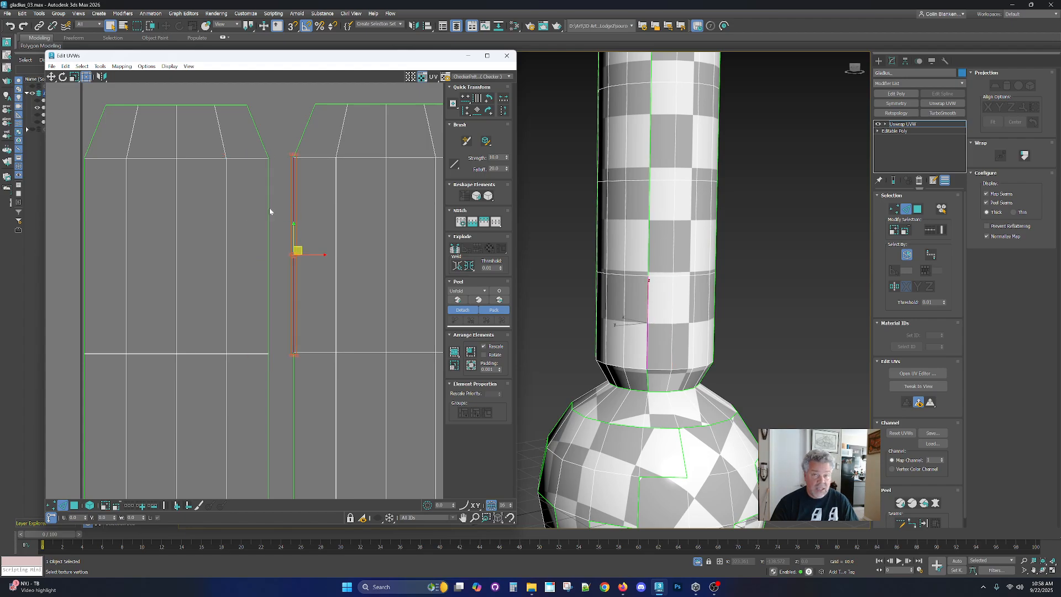
scroll(272, 226, "down", 3)
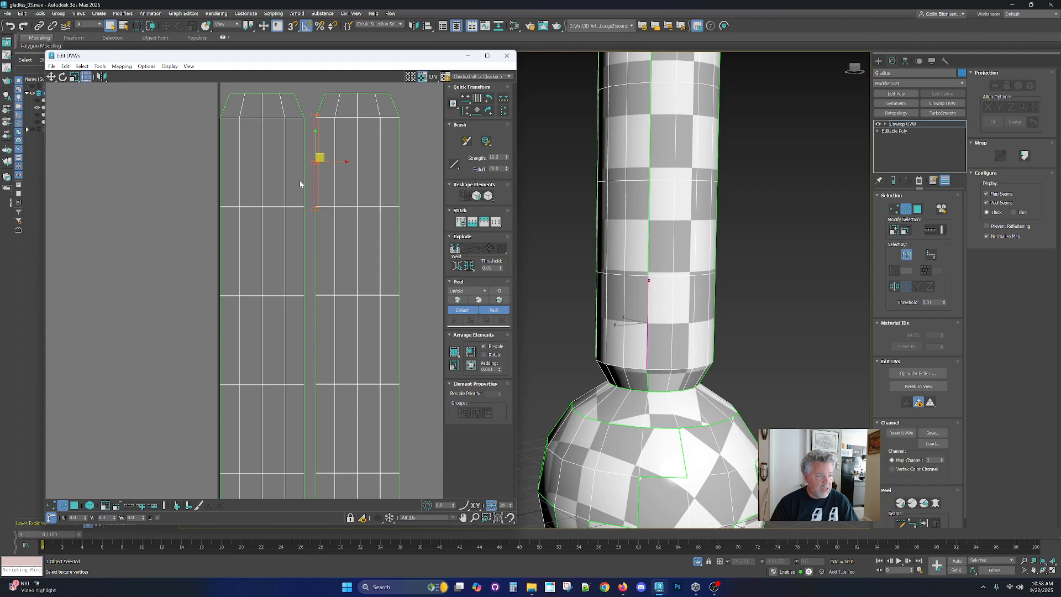
scroll(311, 183, "up", 3)
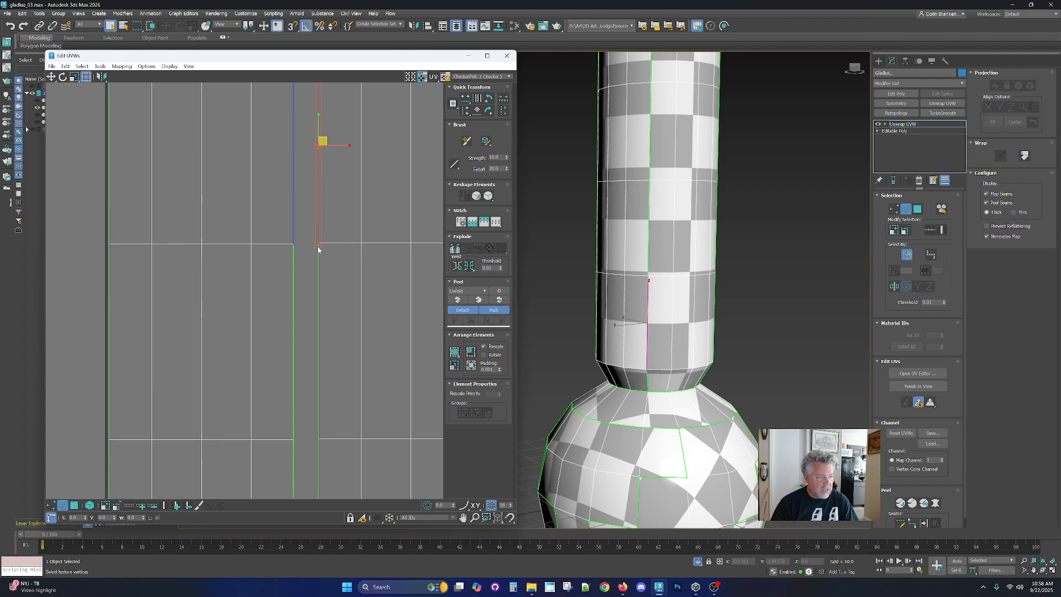
middle_click_drag(317, 251, 309, 216)
scroll(311, 289, "down", 3)
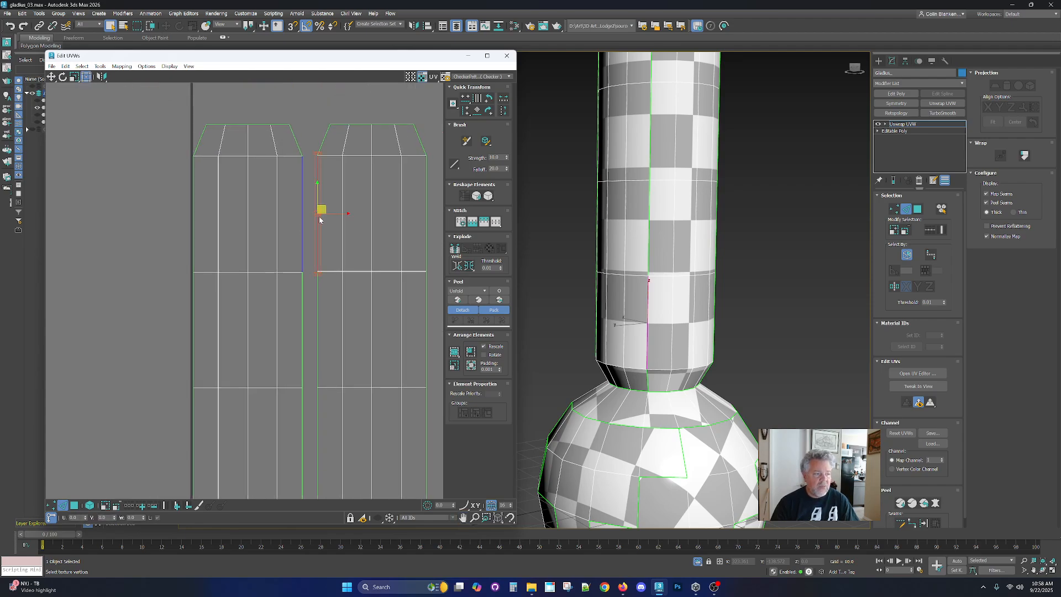
middle_click_drag(325, 236, 310, 235)
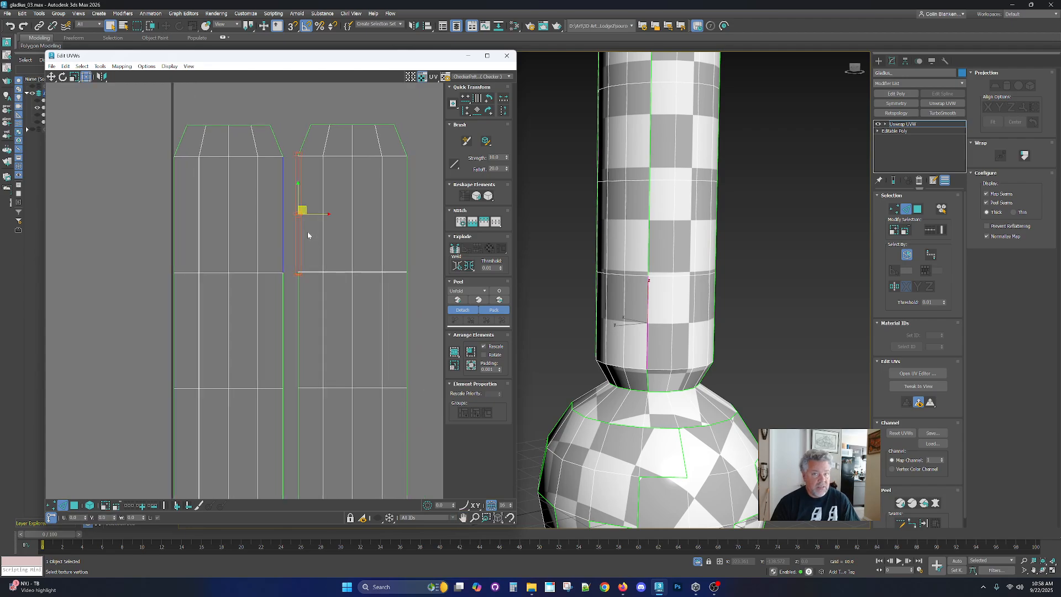
middle_click_drag(706, 289, 652, 299)
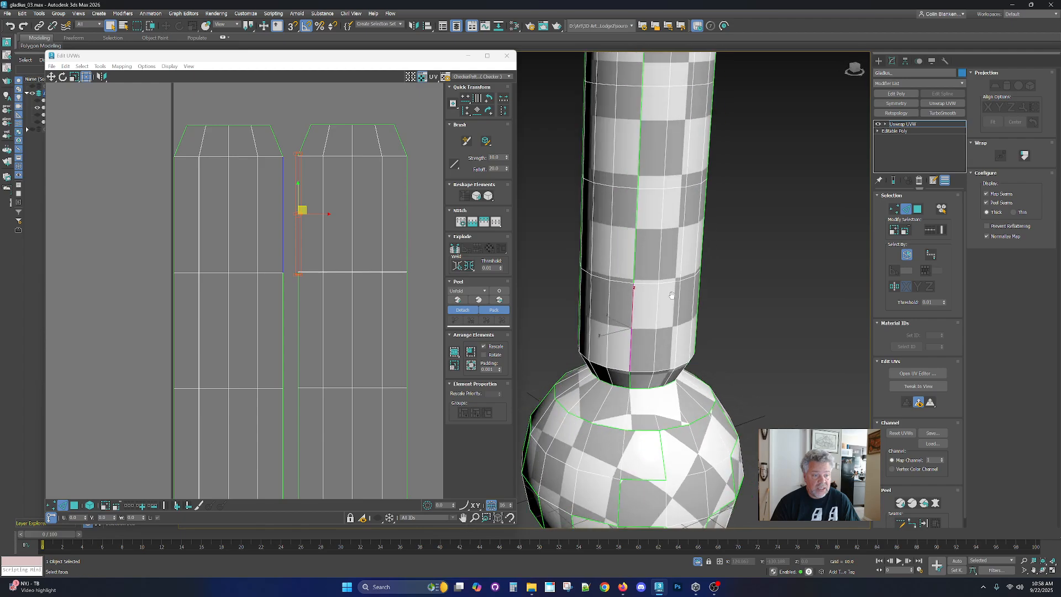
right_click(297, 252)
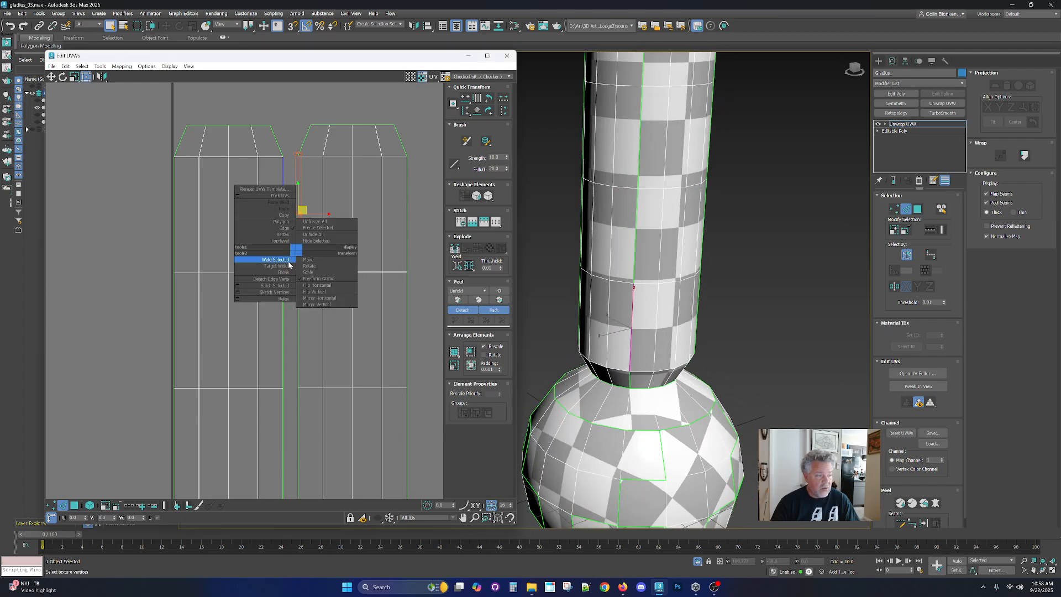
left_click(253, 285)
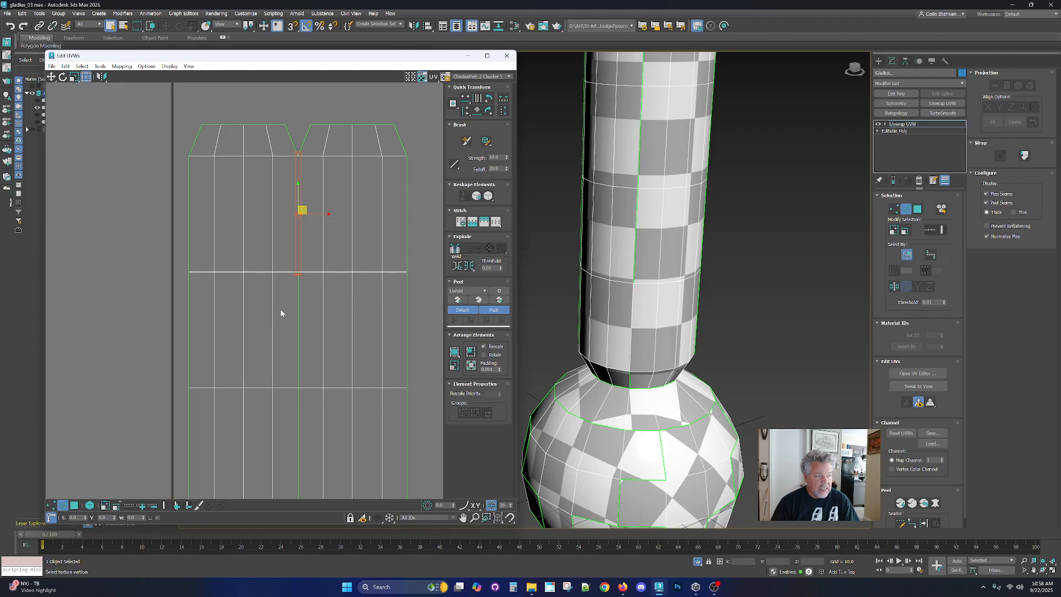
Check the individual edges along the seam between the two joined grip shells.
scroll(281, 309, "down", 2)
middle_click_drag(280, 310, 293, 217)
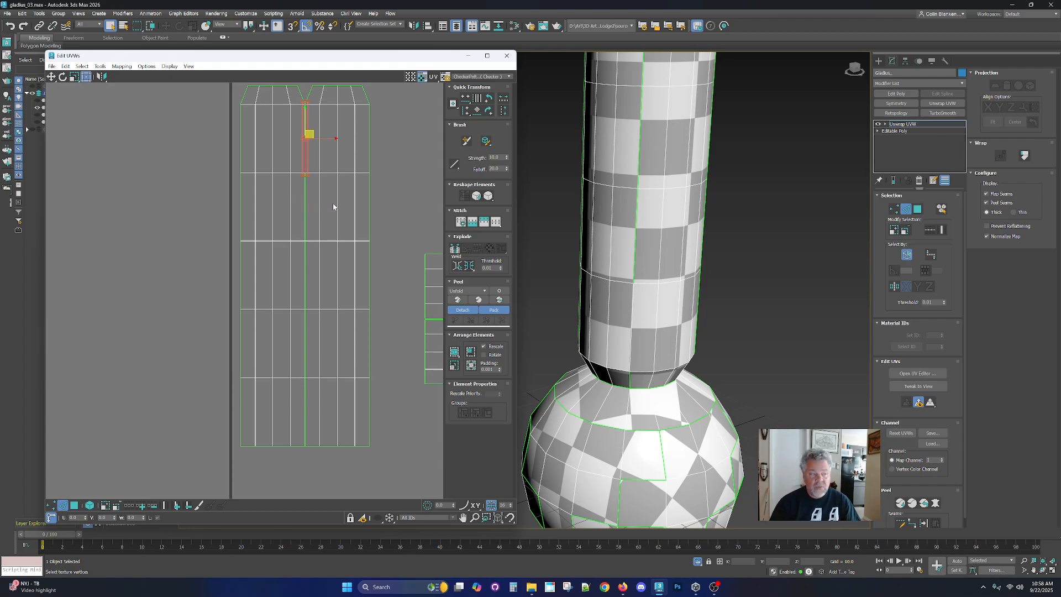
left_click(309, 227)
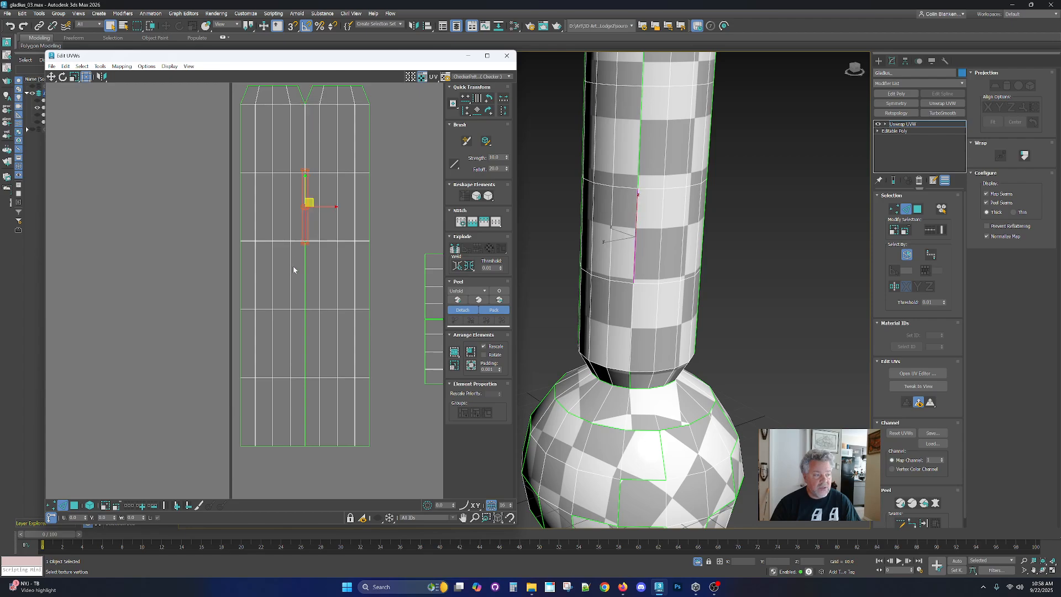
left_click(310, 286)
left_click(307, 344)
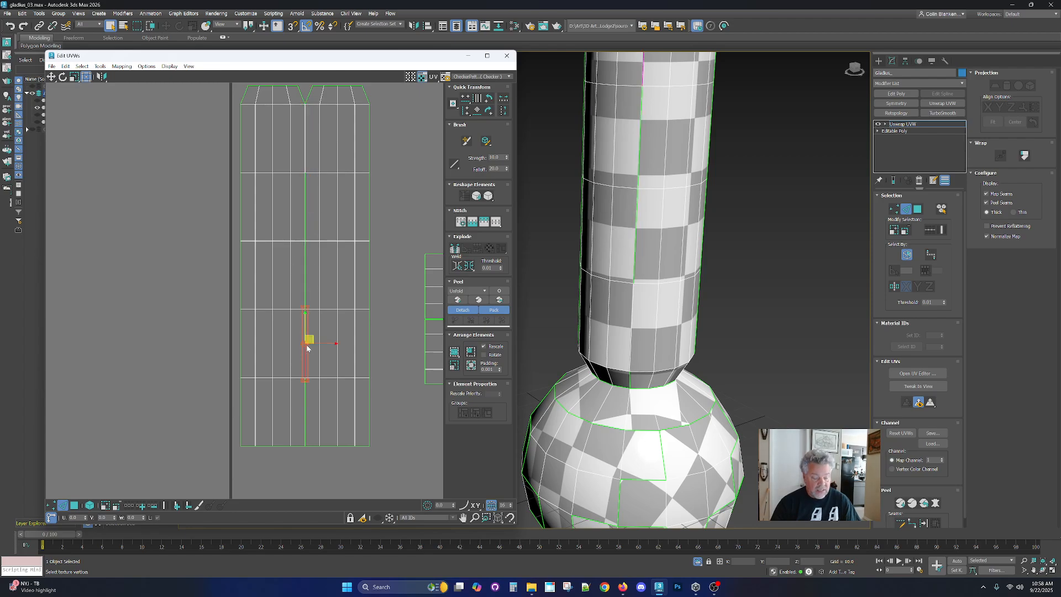
Select all the vertices along the seam between the two joined vertical grip shells and merge them with Weld Selected.
key("1")
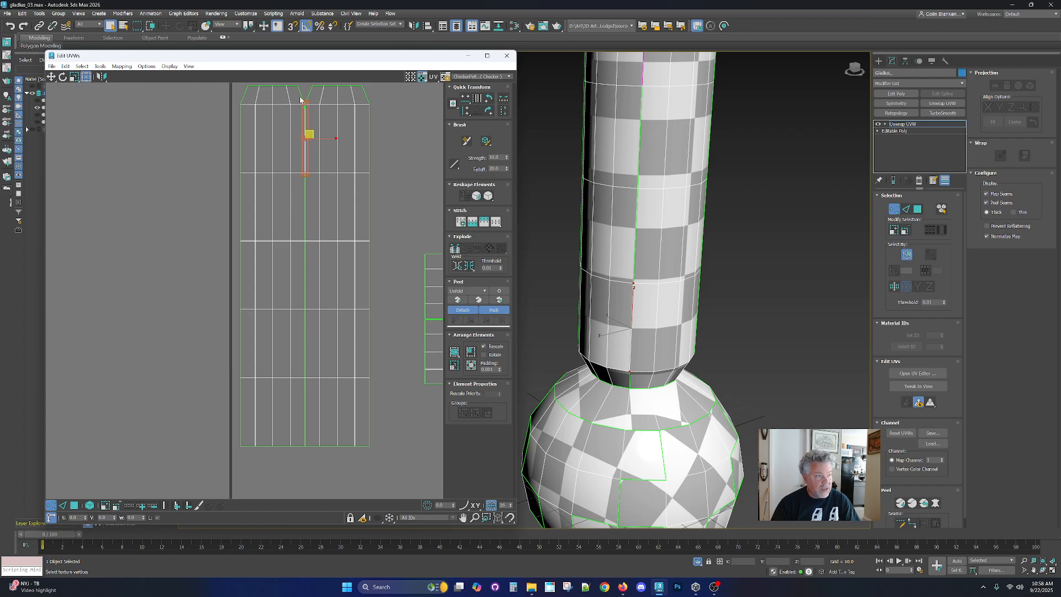
left_click_drag(308, 488, 310, 490)
scroll(312, 408, "down", 2)
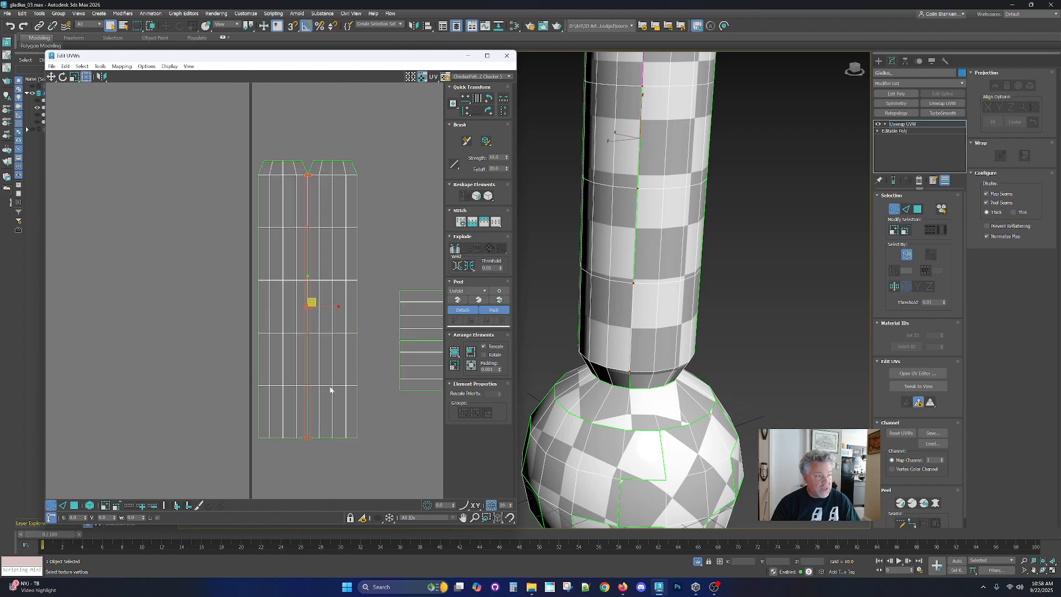
middle_click_drag(364, 374, 291, 368)
right_click(286, 394)
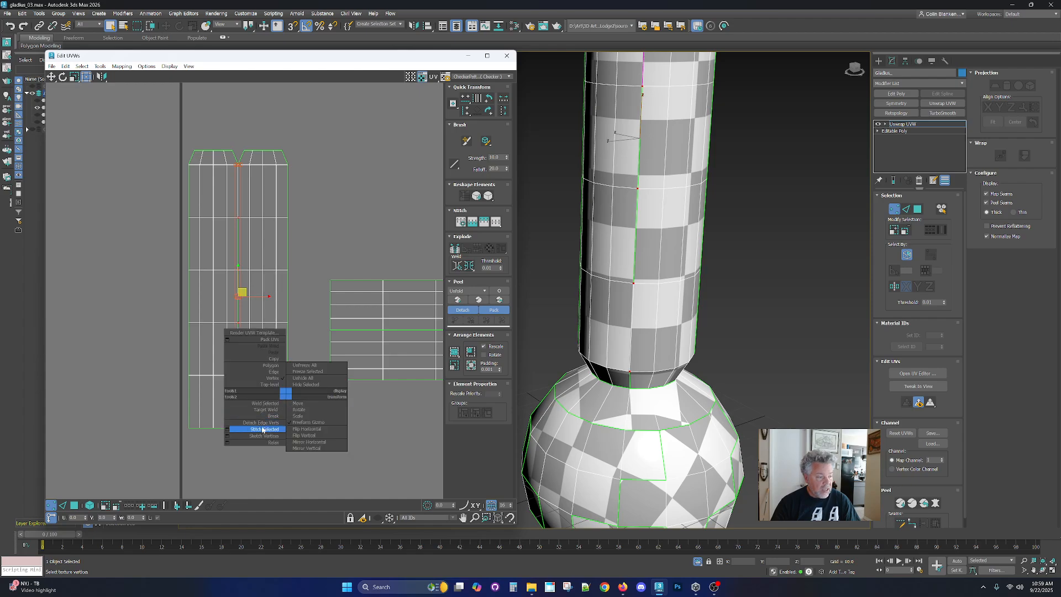
left_click(252, 404)
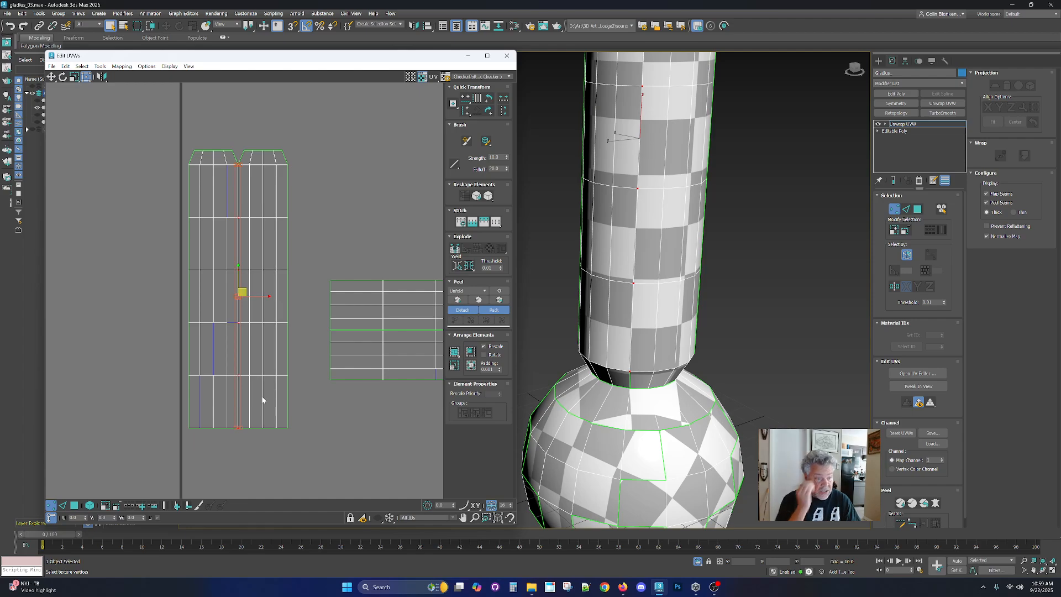
Select all polygons of both grip shells below the texture tile and apply a cylindrical projection fitted to them.
scroll(317, 309, "down", 2)
middle_click_drag(317, 309, 212, 292)
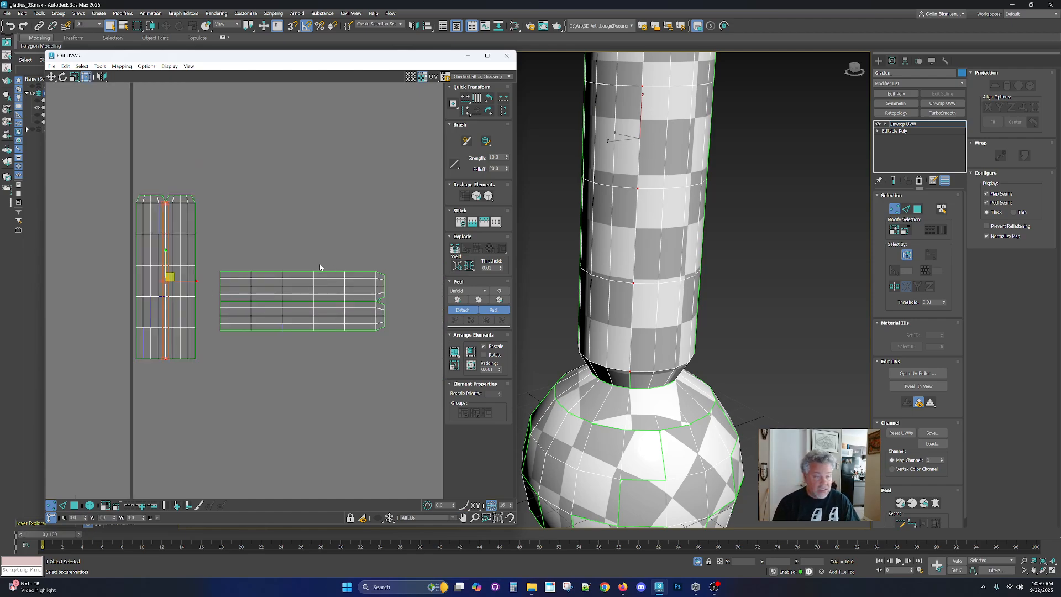
scroll(345, 290, "down", 6)
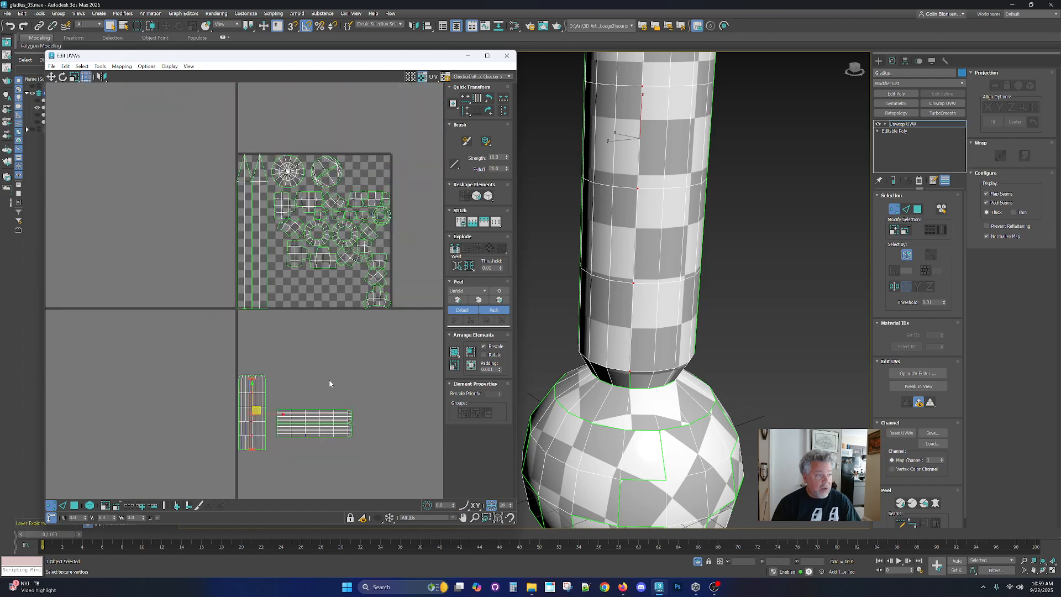
left_click_drag(275, 207, 374, 327)
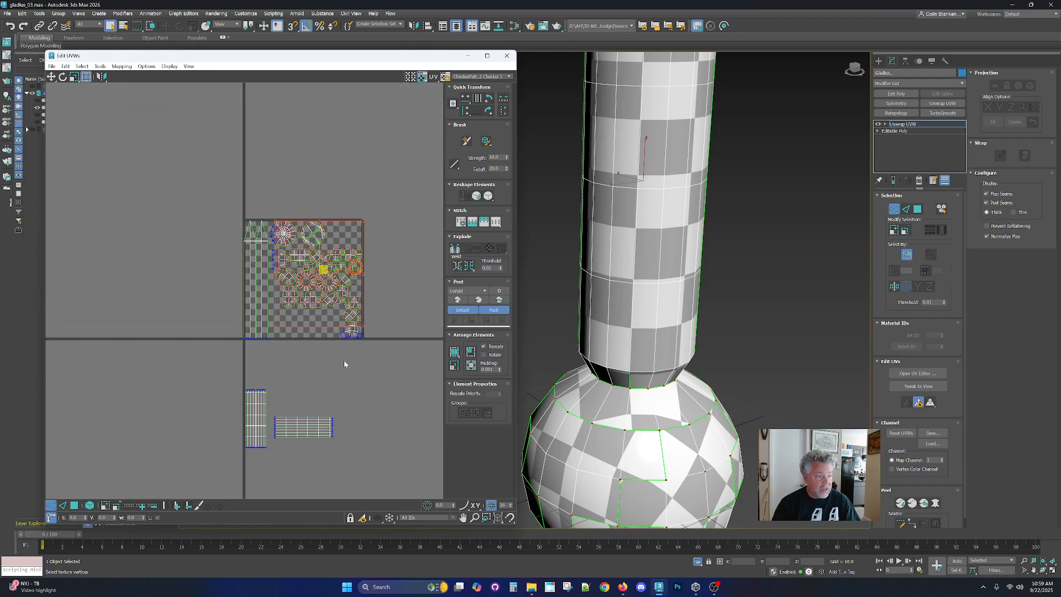
scroll(316, 377, "up", 2)
middle_click_drag(315, 376, 341, 220)
key("3")
left_click_drag(244, 207, 387, 353)
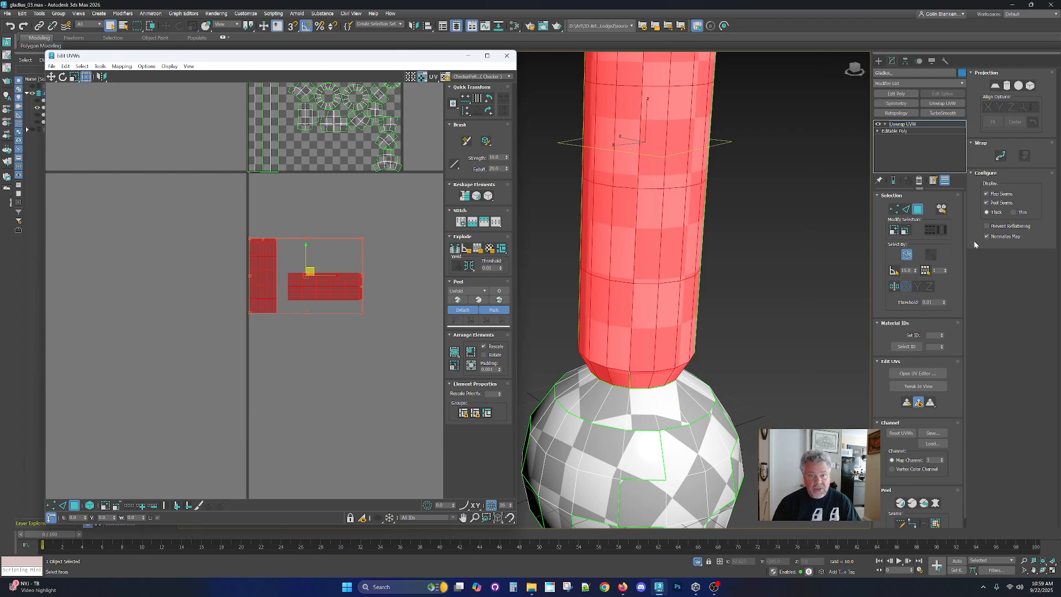
left_click(1007, 85)
left_click(993, 122)
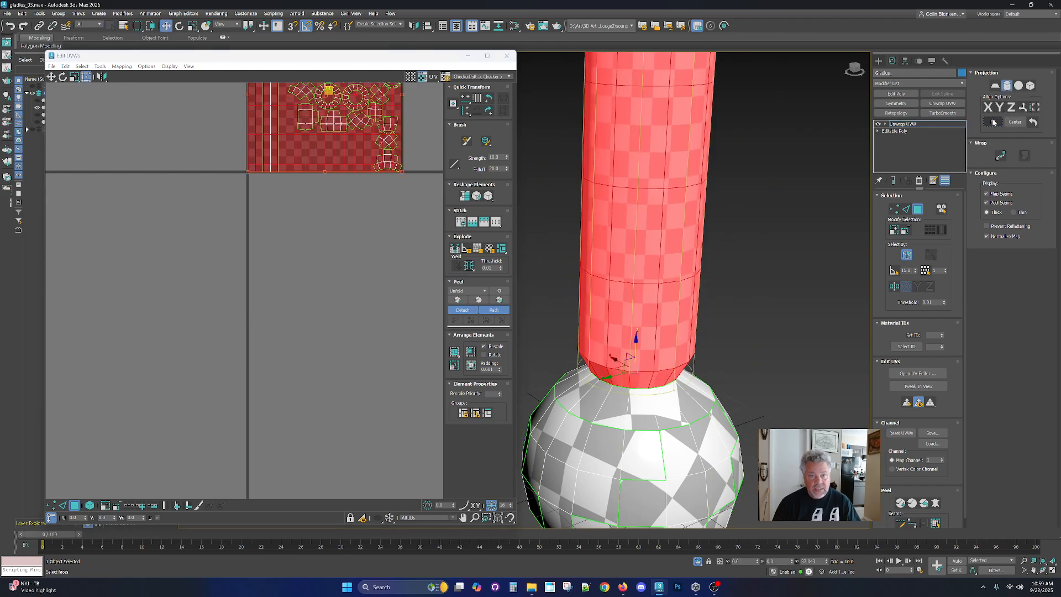
Finish the cylindrical projection and move the unwrapped grip shell below the texture tile.
middle_click_drag(203, 231, 161, 369)
scroll(739, 253, "down", 6)
middle_click_drag(738, 253, 641, 331)
middle_click_drag(642, 332, 594, 334, "alt")
scroll(607, 317, "up", 2)
scroll(608, 317, "up", 2)
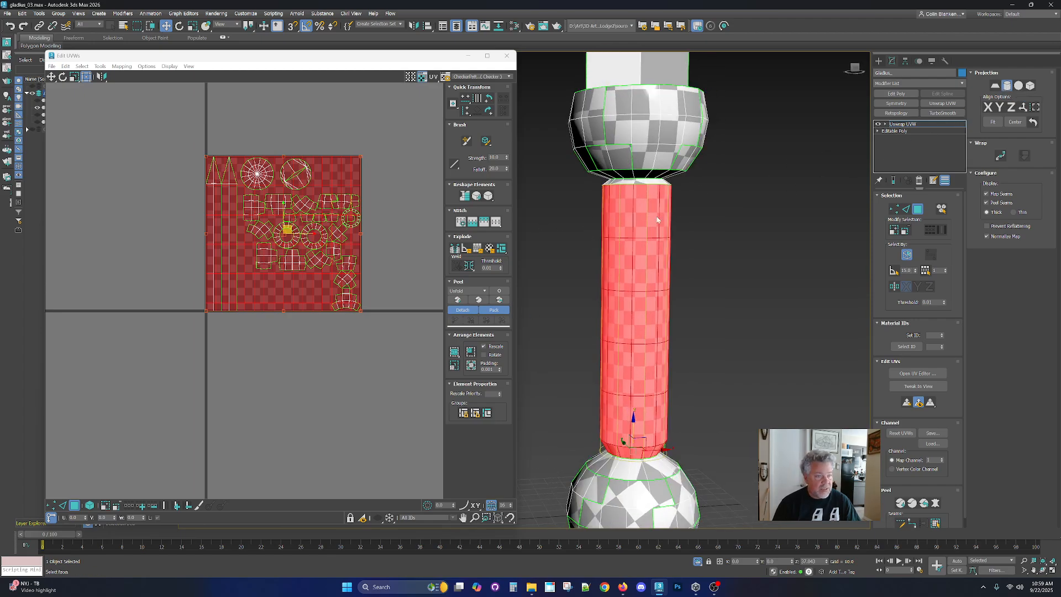
left_click(996, 87)
left_click_drag(357, 221, 357, 396)
scroll(647, 170, "up", 2)
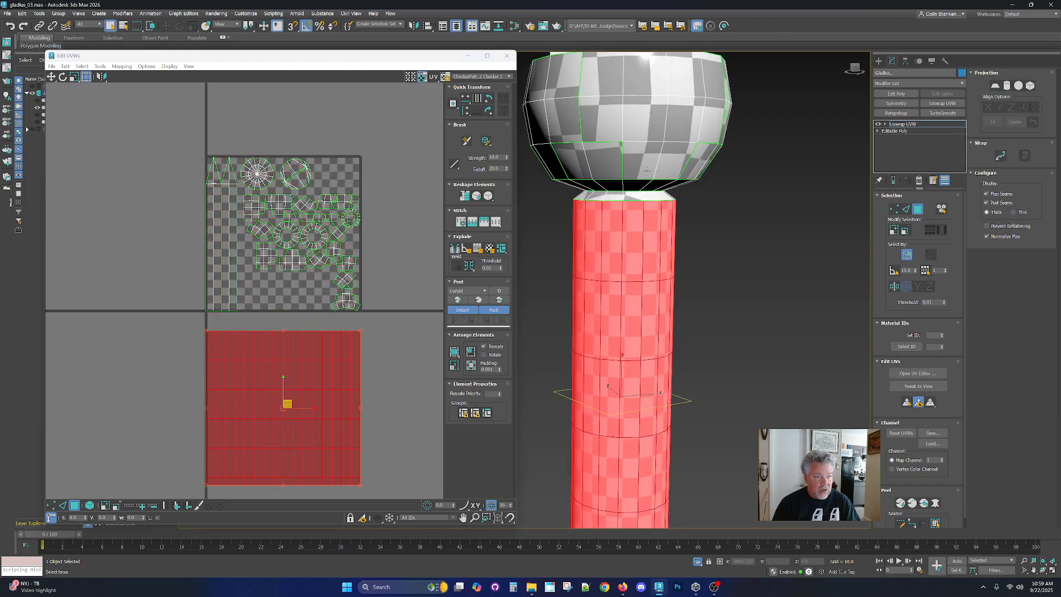
Add the narrow ring of polygons at the grip's upper end, front and back, to the selected grip polygons.
left_click_drag(550, 234, 710, 202)
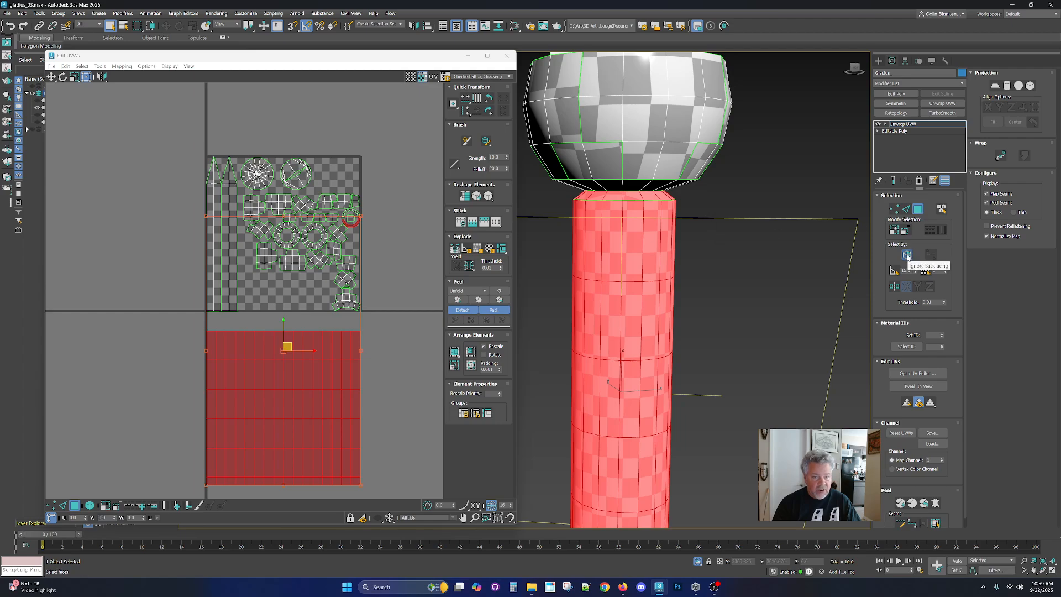
middle_click_drag(758, 251, 581, 260, "alt")
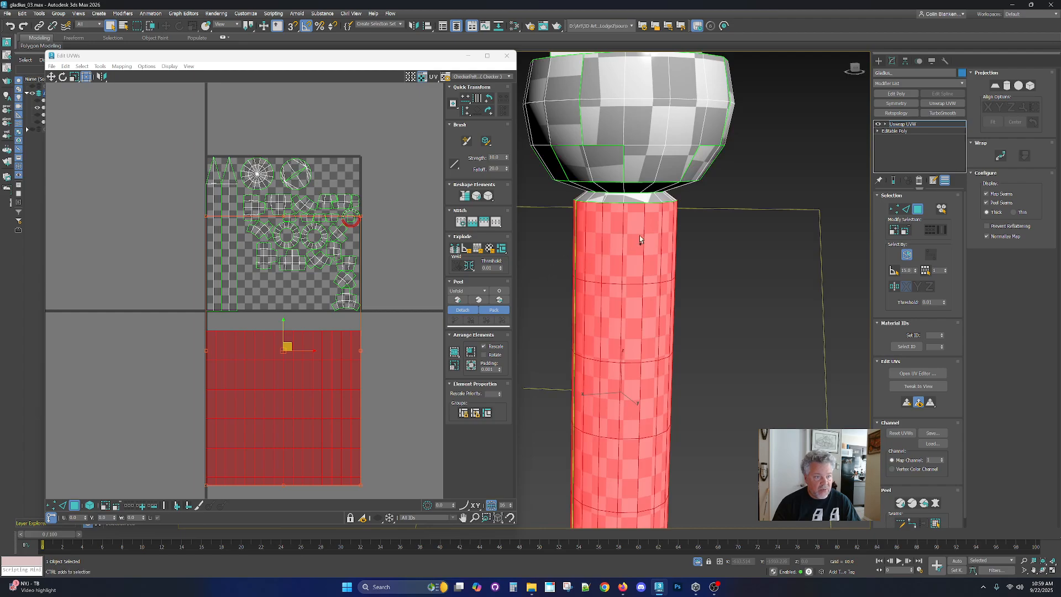
left_click_drag(553, 262, 698, 200)
mouse_move(698, 201)
middle_mouse_down("alt")
mouse_move(652, 213)
mouse_move(764, 215)
mouse_move(641, 216)
mouse_move(682, 213)
middle_mouse_up("alt")
scroll(623, 247, "down", 3)
middle_click_drag(623, 246, 682, 238, "alt")
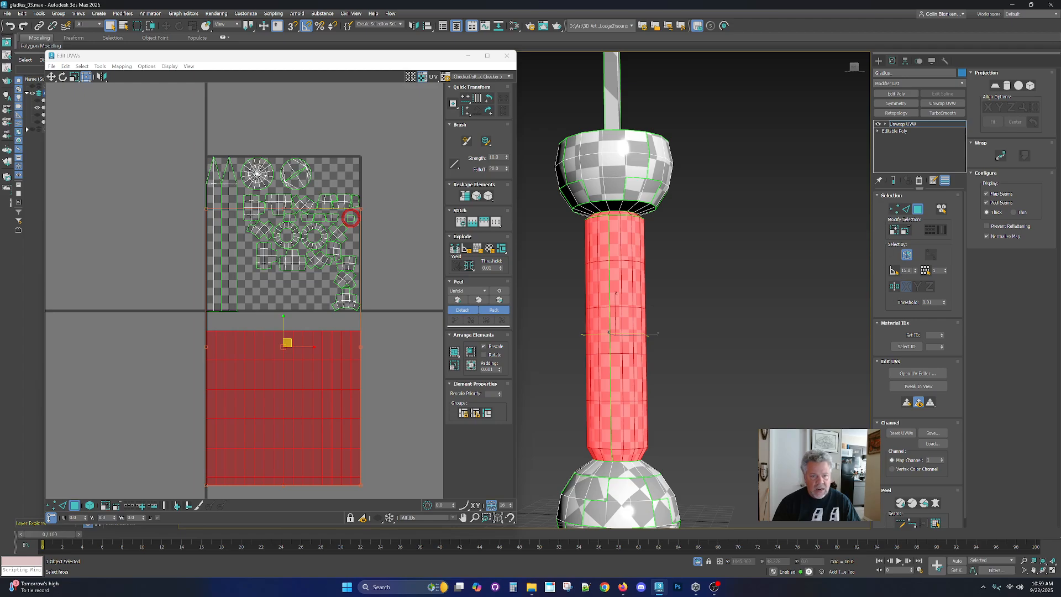
Reproject the extended grip selection cylindrically and place its shell at about half size below the texture tile.
left_click(1007, 86)
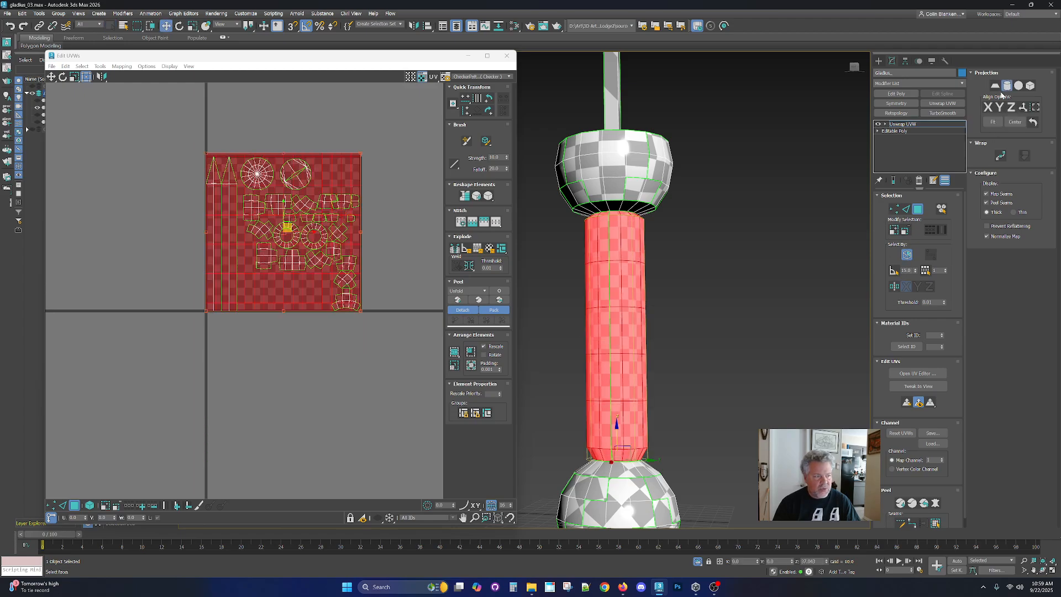
middle_click_drag(641, 221, 618, 214, "alt")
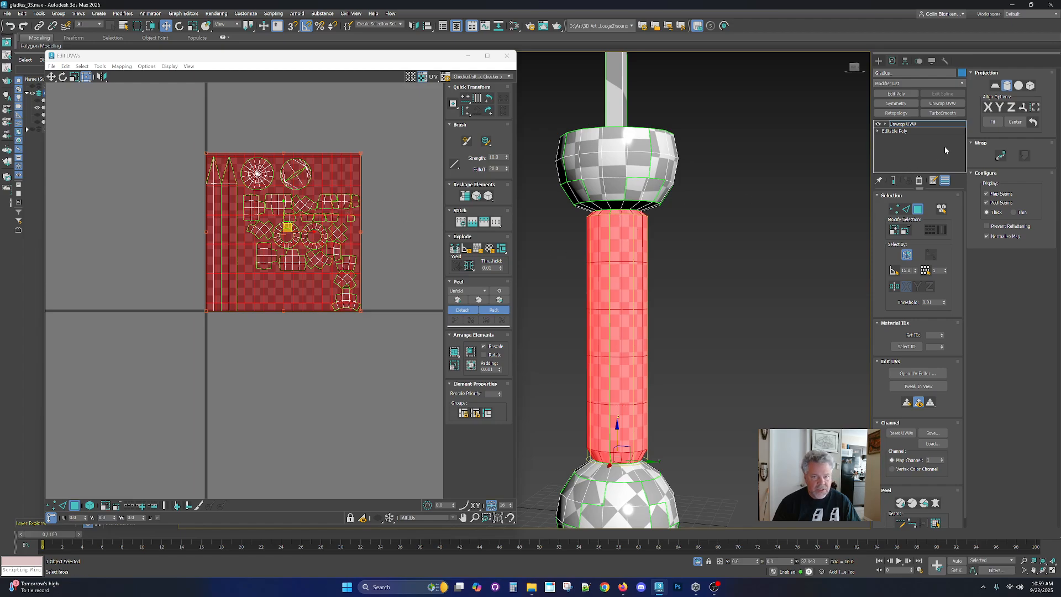
left_click(1005, 86)
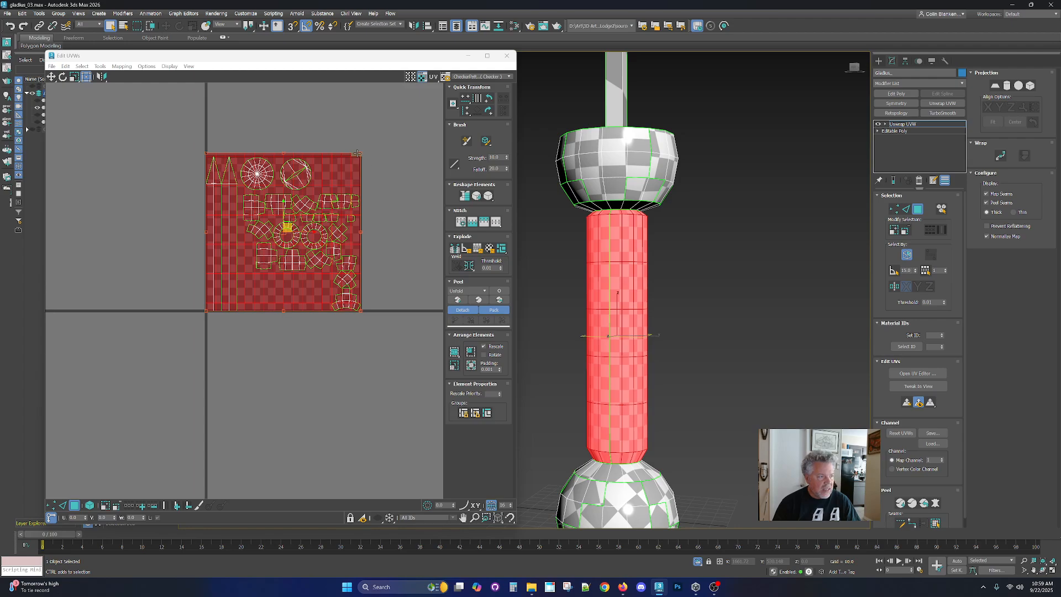
left_click_drag(362, 153, 285, 229)
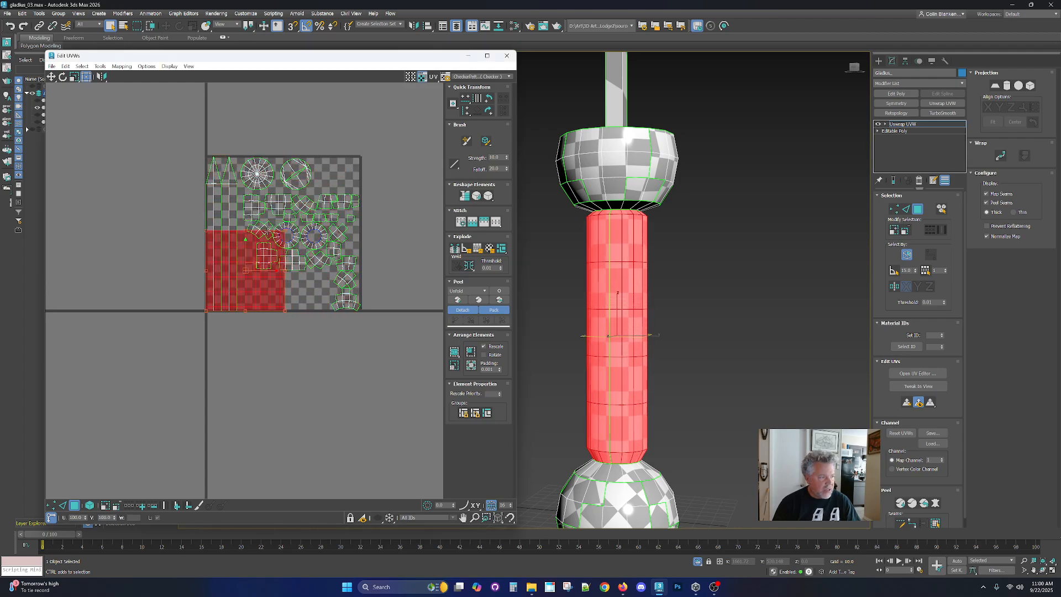
left_click_drag(243, 286, 255, 419)
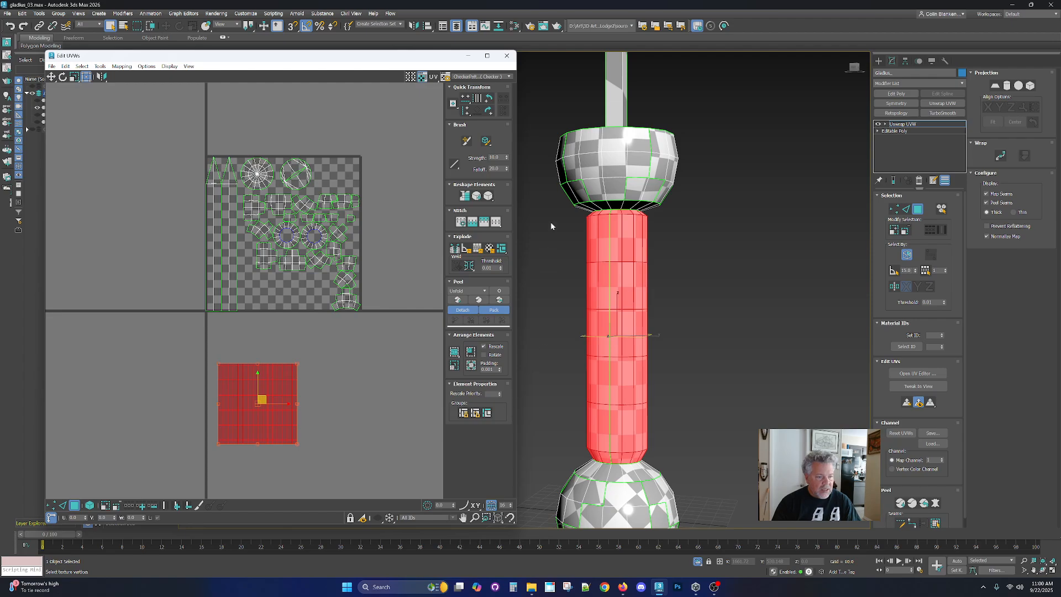
Hide the checker background behind the UV shells to inspect the remaining pommel and guard pieces.
middle_click_drag(567, 342, 601, 185)
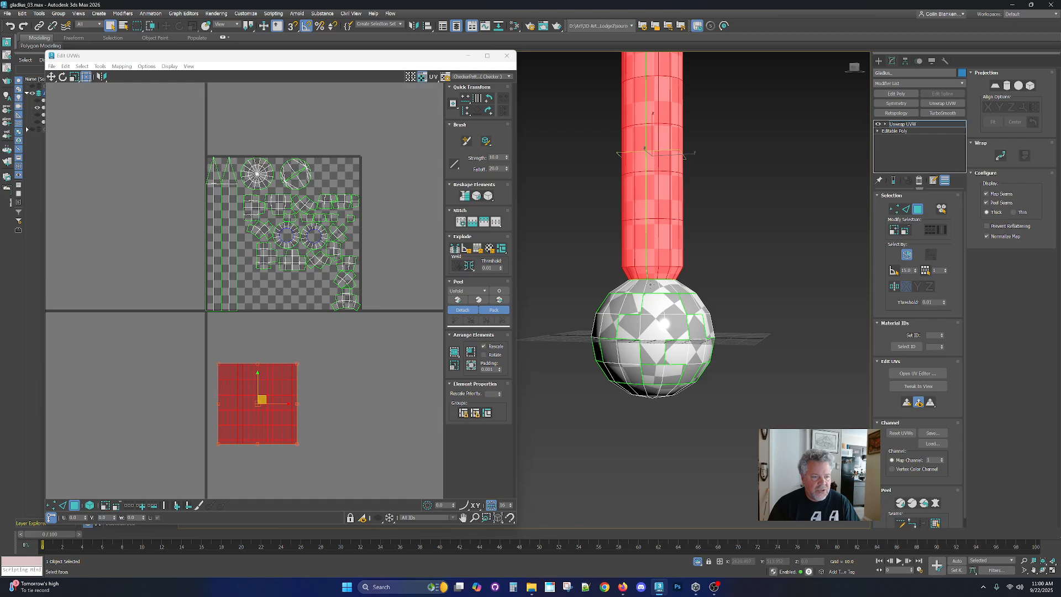
middle_click_drag(617, 264, 599, 253, "alt")
scroll(646, 287, "up", 4)
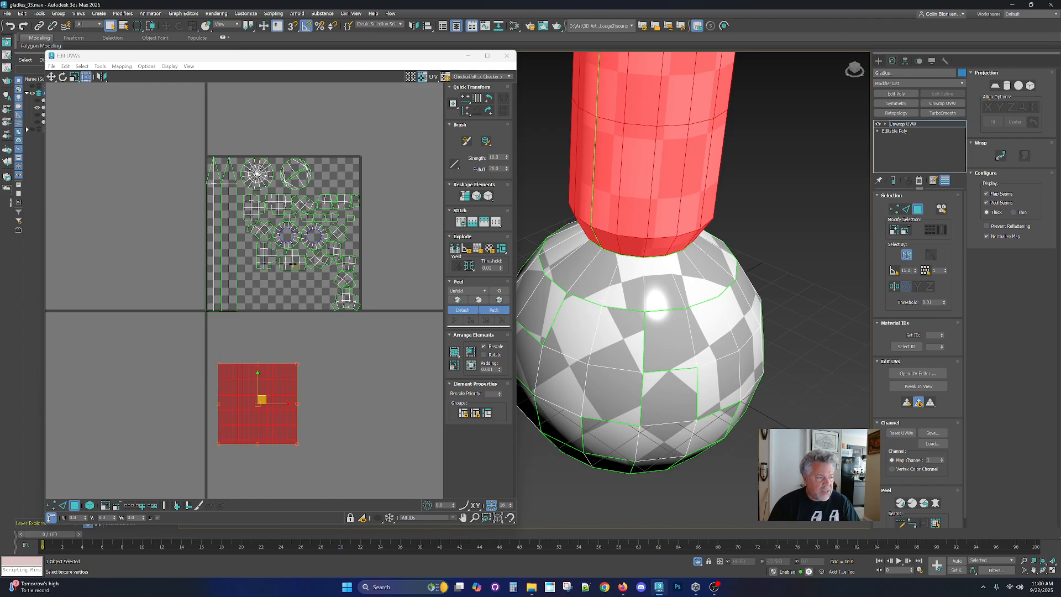
scroll(332, 273, "up", 3)
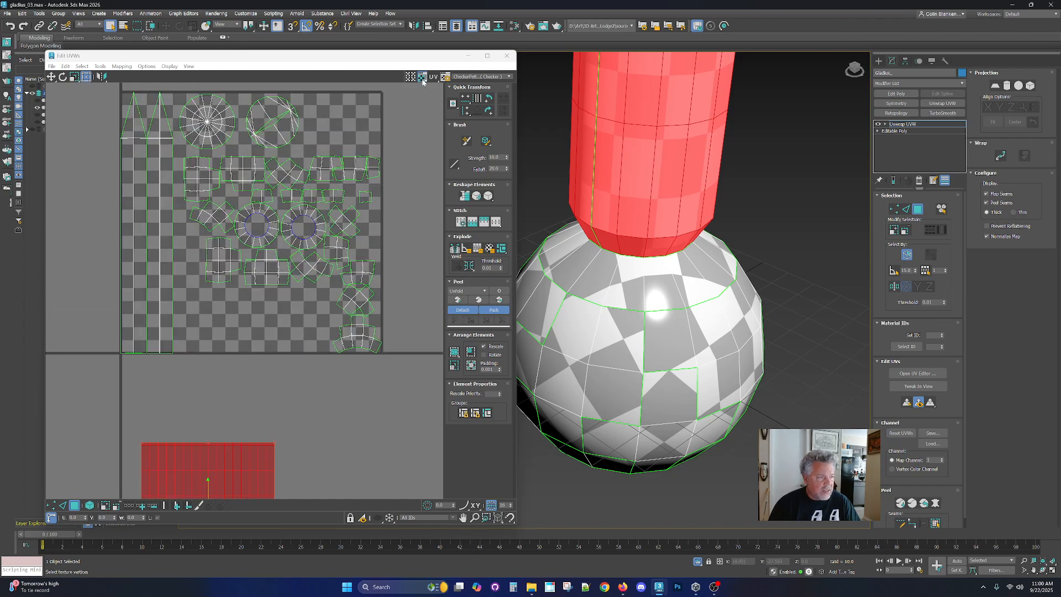
left_click(423, 79)
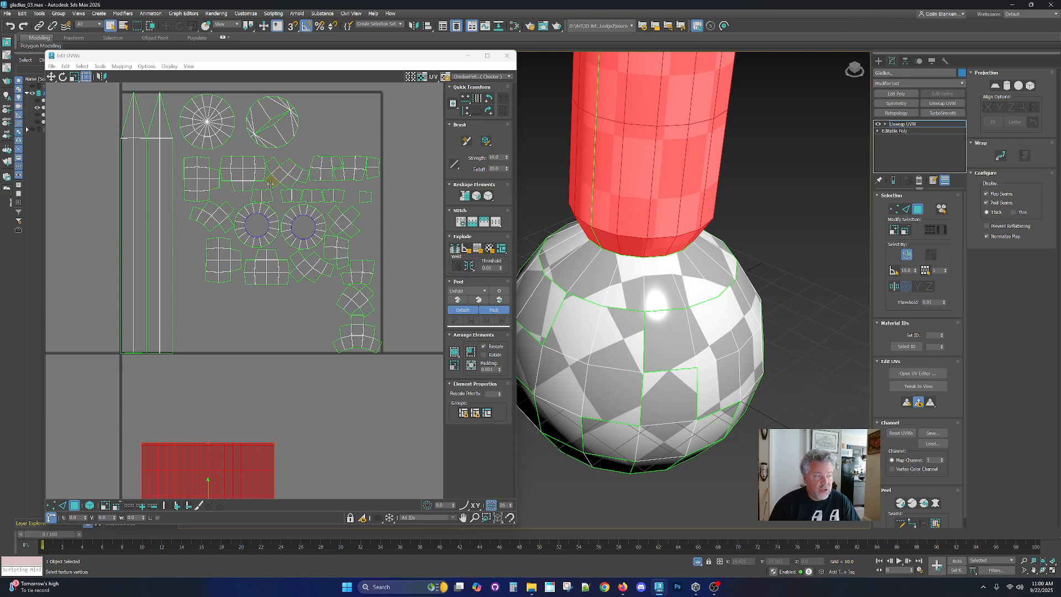
scroll(222, 287, "up", 2)
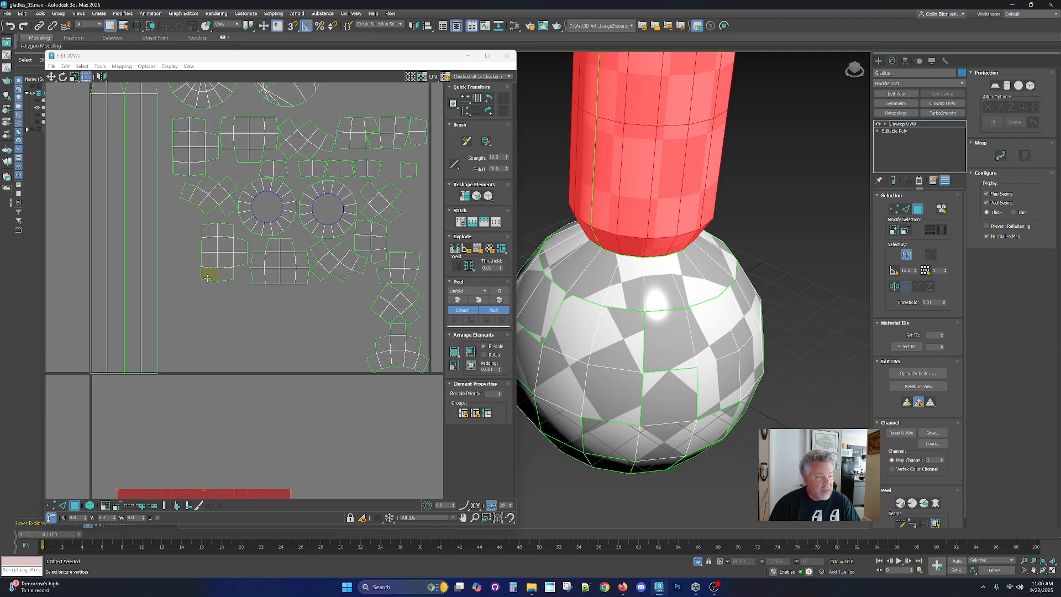
In edge selection, stitch matching shells onto the bottom edge of the shell beside the blade strips and the tilted shell above it.
key("2")
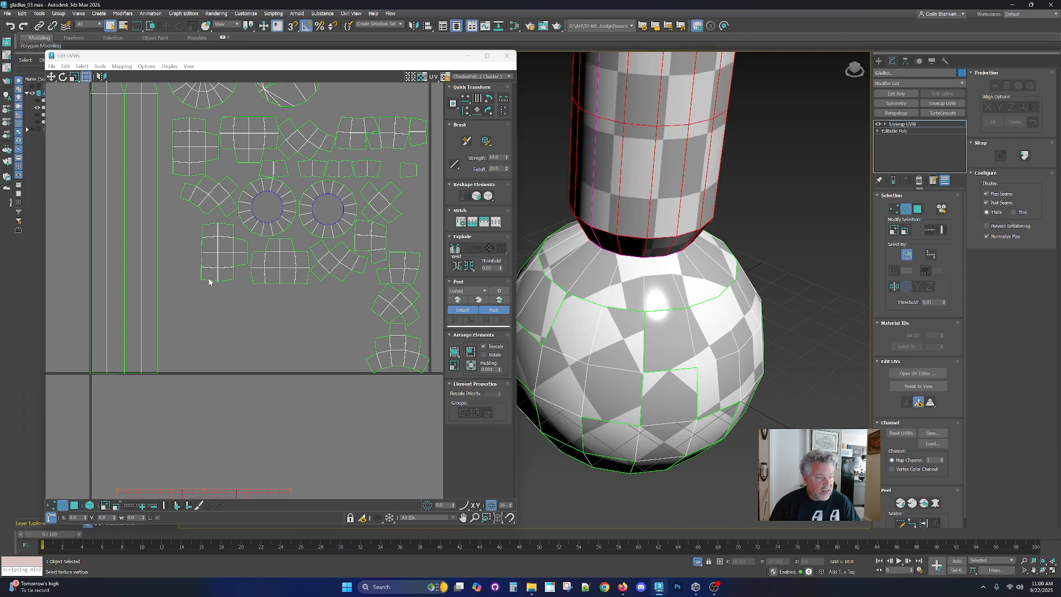
left_click(209, 282)
right_click(209, 296)
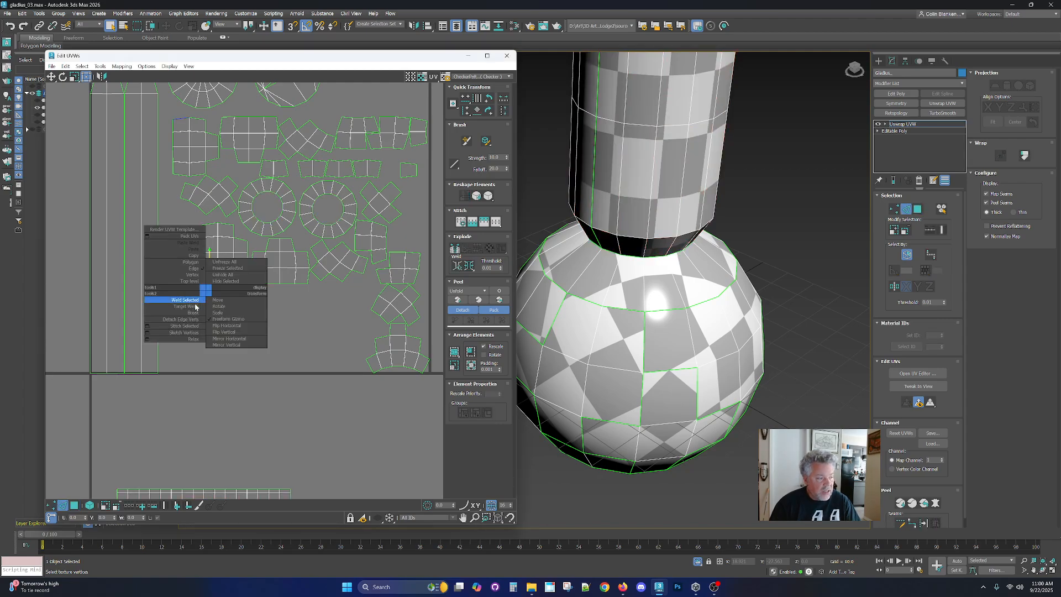
left_click(196, 320)
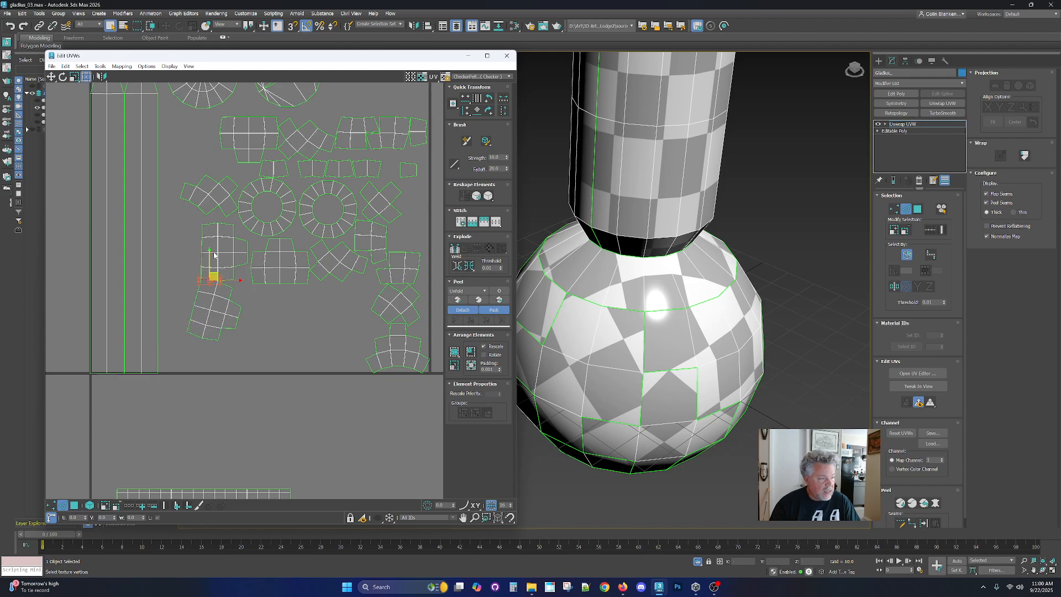
left_click(211, 209)
right_click(214, 208)
left_click(206, 246)
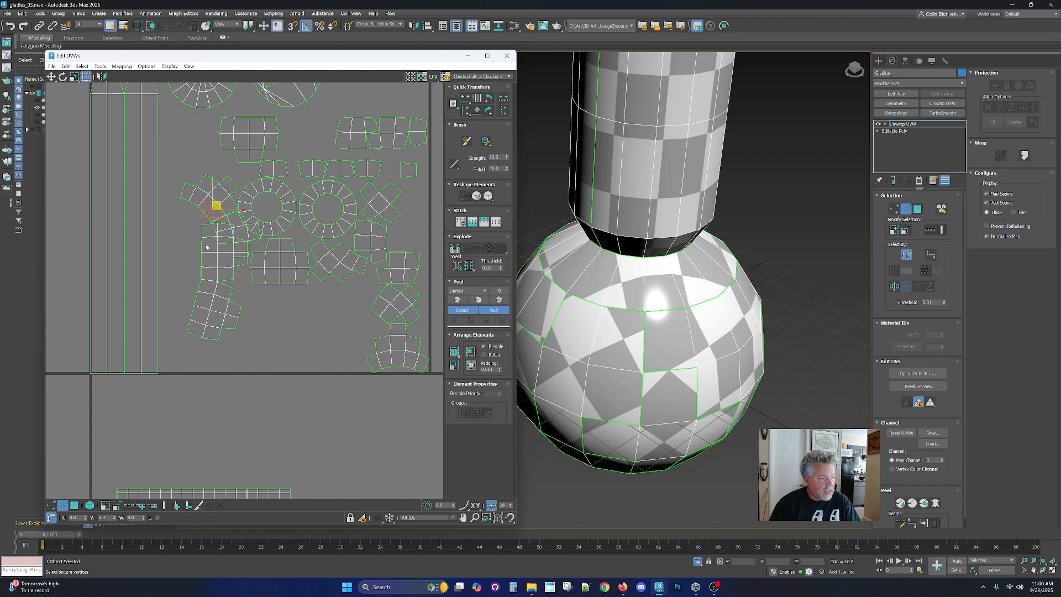
Stitch the matching shell onto the right edge of the T-shaped shell beneath the discs, using Stitch Selected.
middle_click_drag(271, 140, 256, 184)
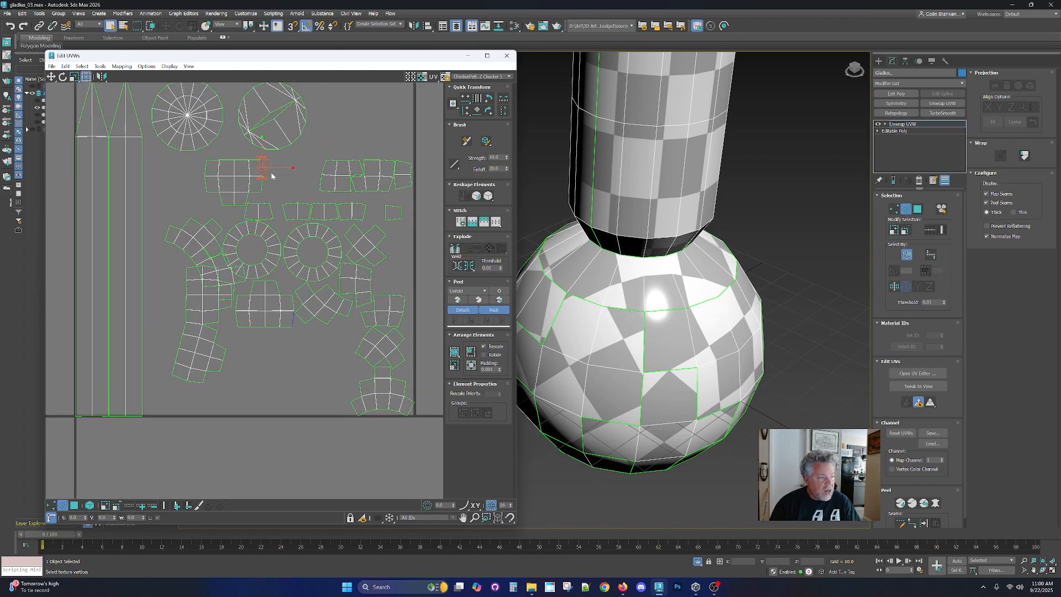
right_click(271, 176)
left_click(263, 183)
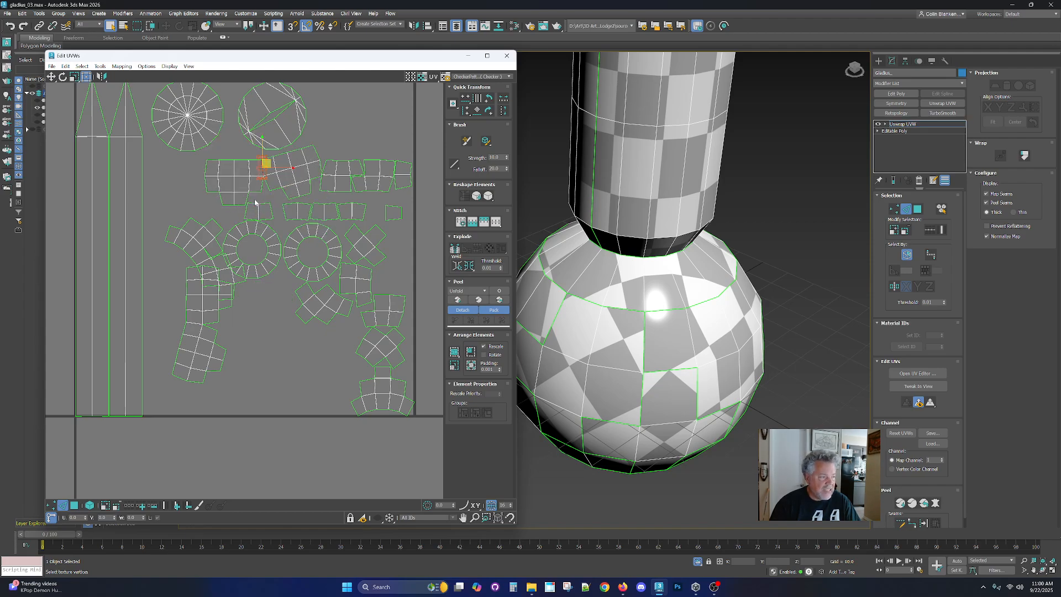
Stitch the two small strip shells onto the lower part of the T-shaped shell, one on each side, using Stitch Selected.
left_click(270, 210)
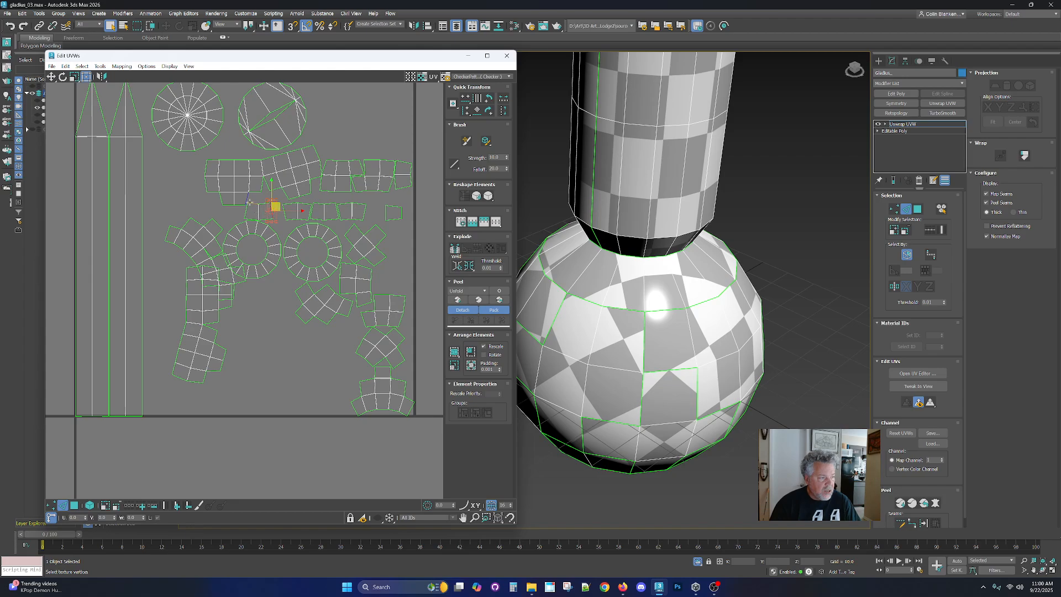
right_click(251, 199)
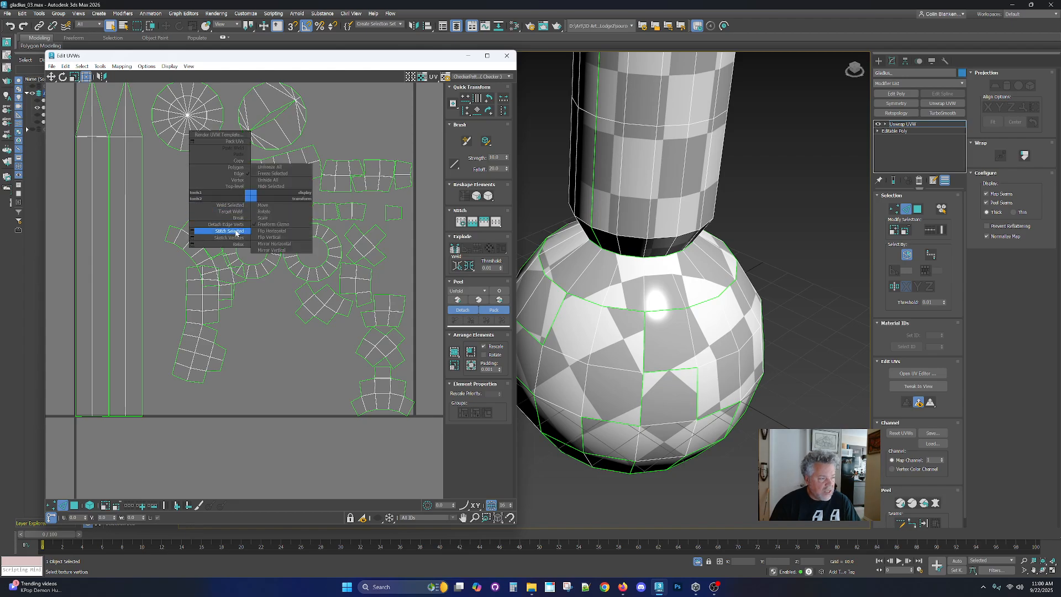
left_click(233, 226)
right_click(225, 204)
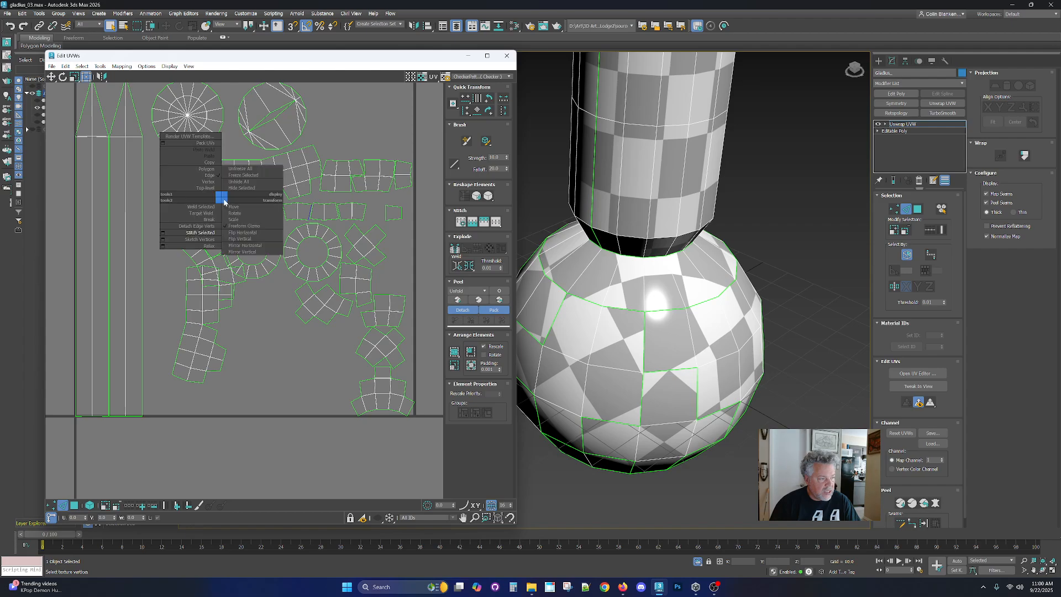
left_click(212, 231)
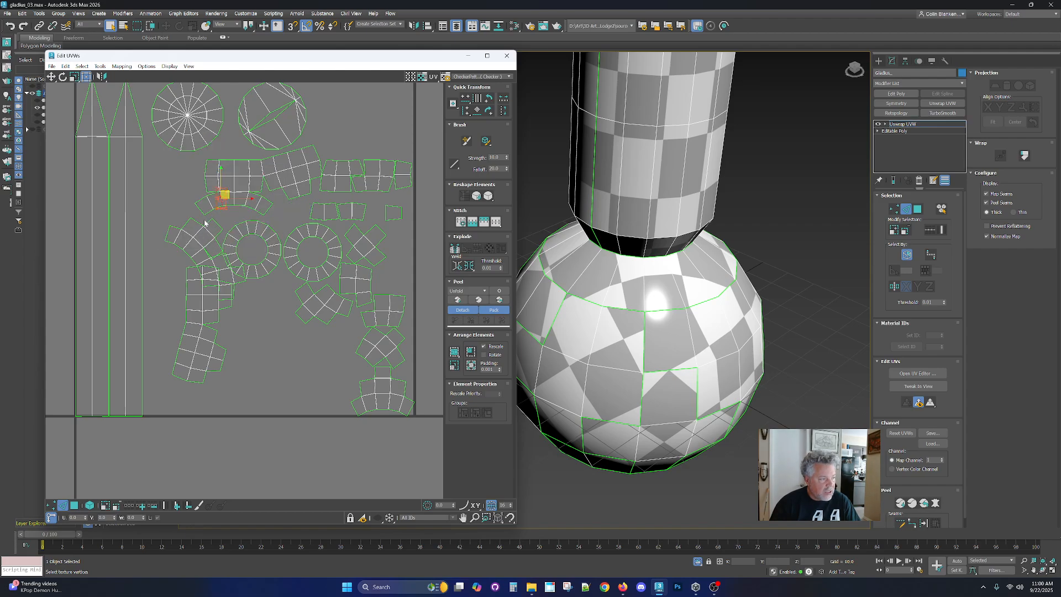
Stitch two more matching shells in succession onto the free left end of the strip beneath the T-shaped shell.
right_click(208, 225)
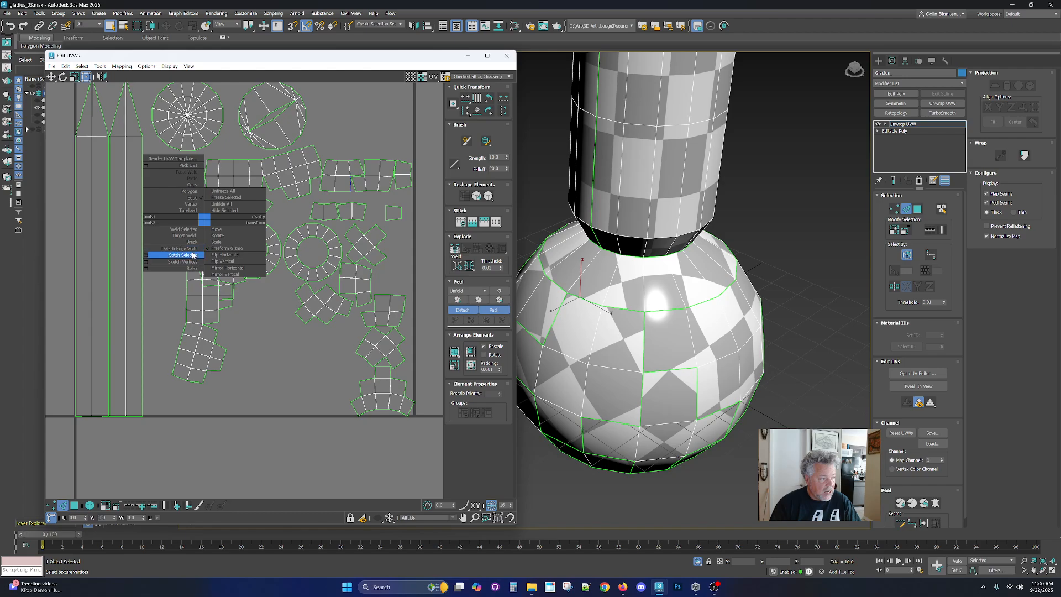
left_click(183, 254)
right_click(223, 239)
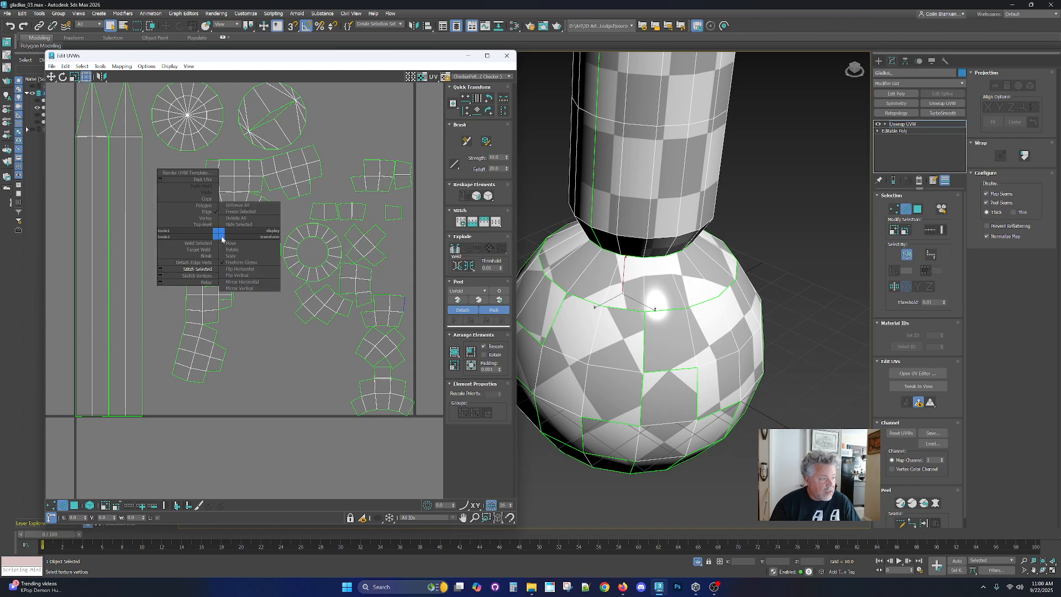
left_click(199, 269)
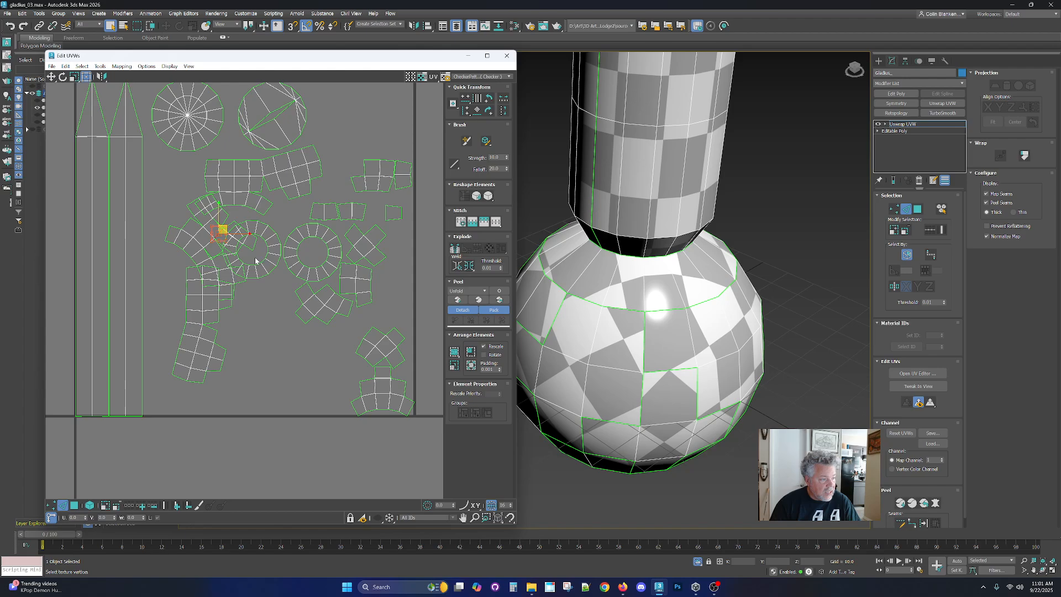
Stitch the matching shell onto the diamond-shaped shell above the fan, and join that group to the tilted shell below the second ring.
middle_click_drag(227, 299, 265, 272)
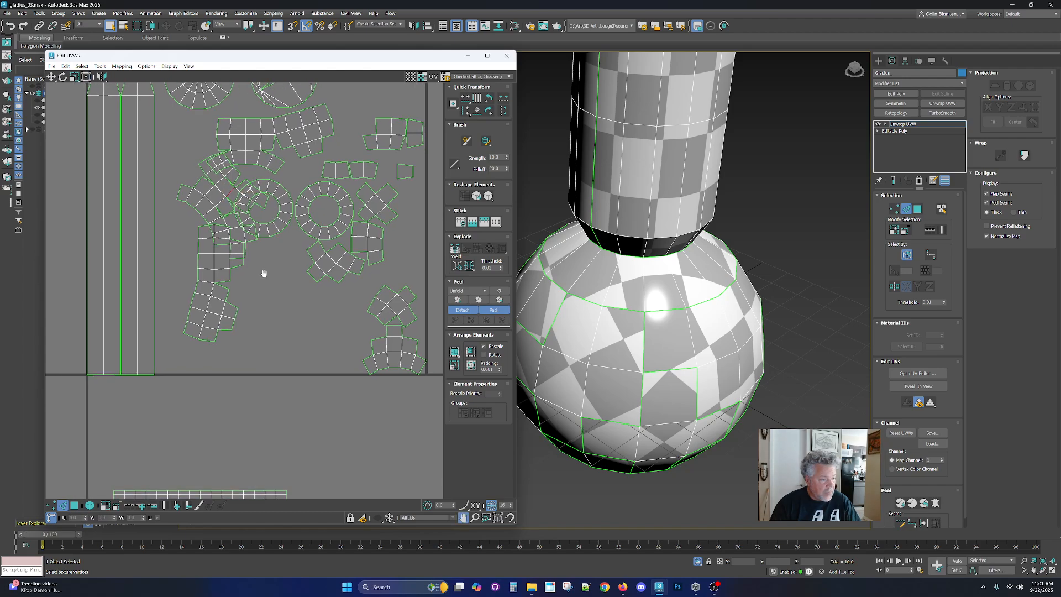
left_click(413, 304)
right_click(412, 297)
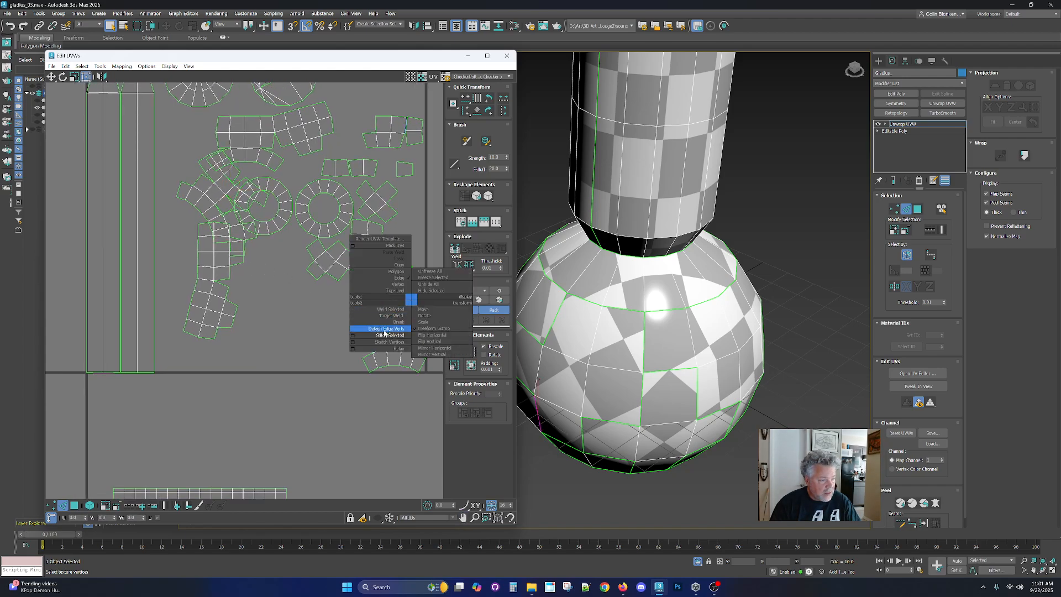
left_click(381, 332)
left_click(362, 272)
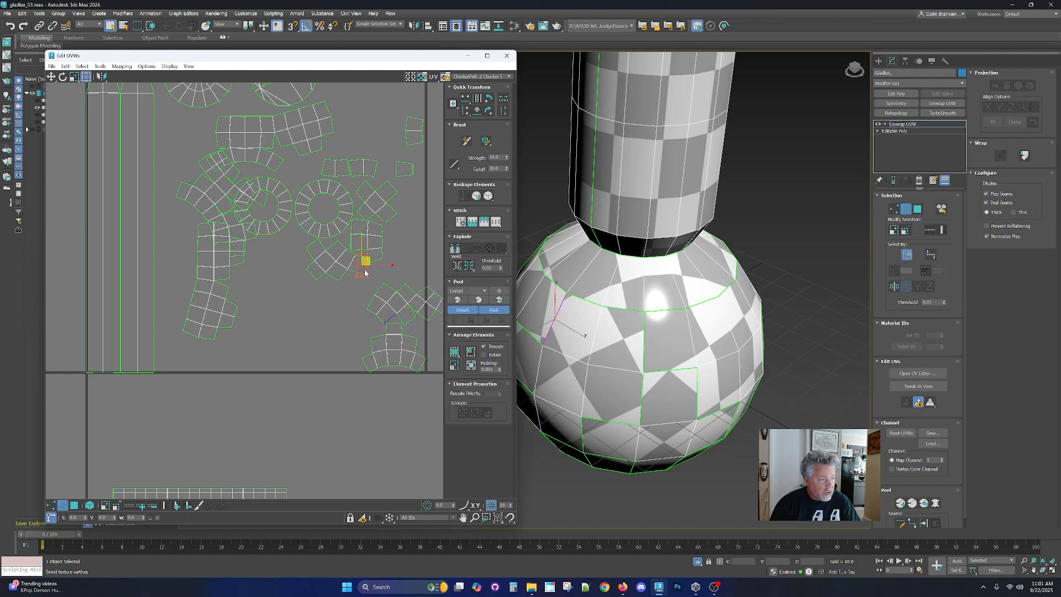
right_click(365, 273)
left_click(334, 305)
Try stitching the still-open edge between the tilted shell and its newly attached neighbour, and undo it.
scroll(339, 279, "up", 3)
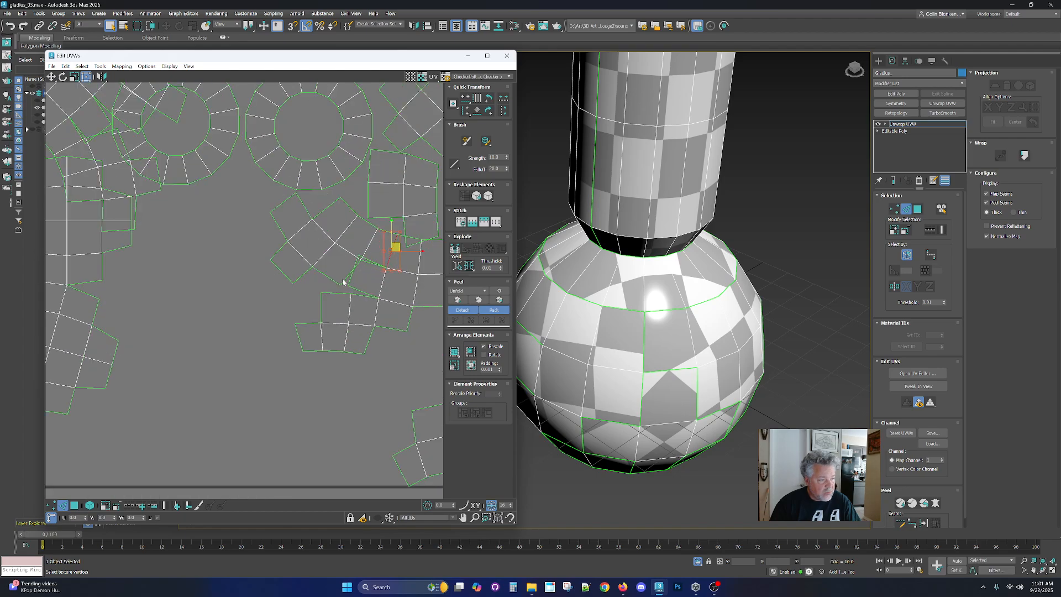
left_click(347, 276)
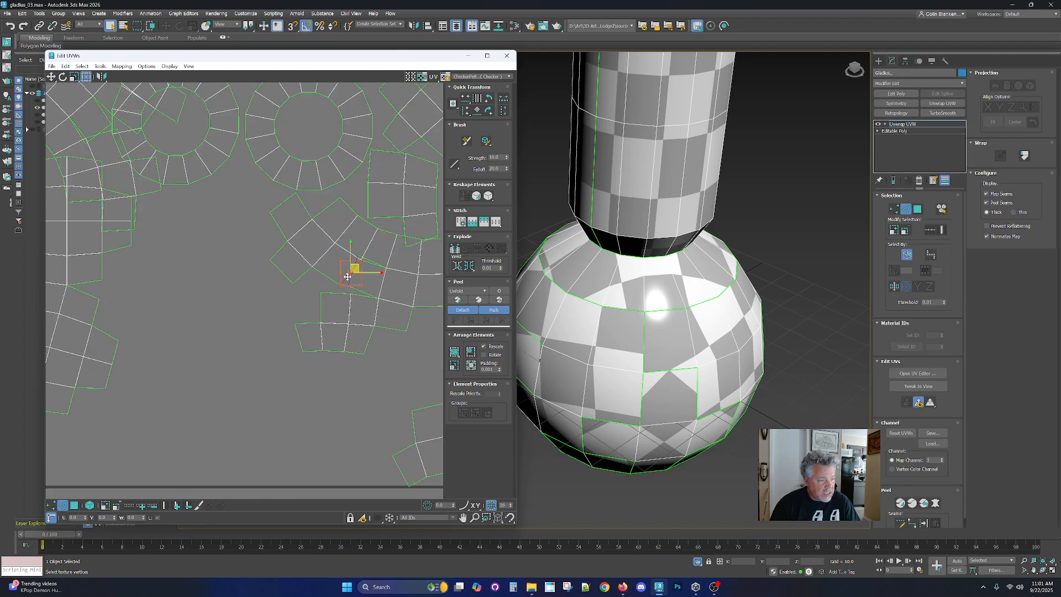
right_click(344, 275)
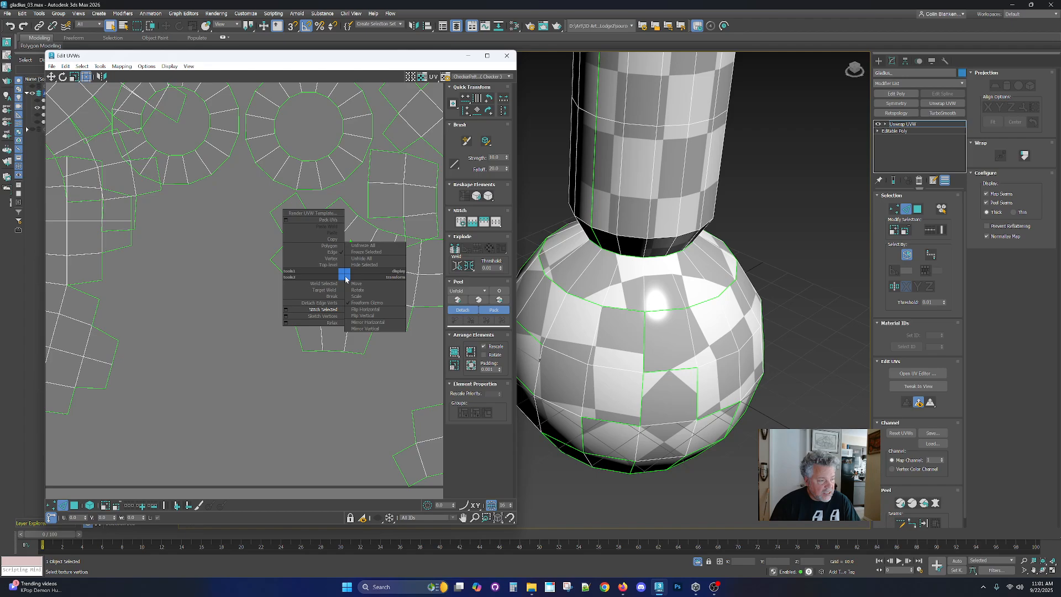
left_click(311, 309)
scroll(306, 276, "down", 1)
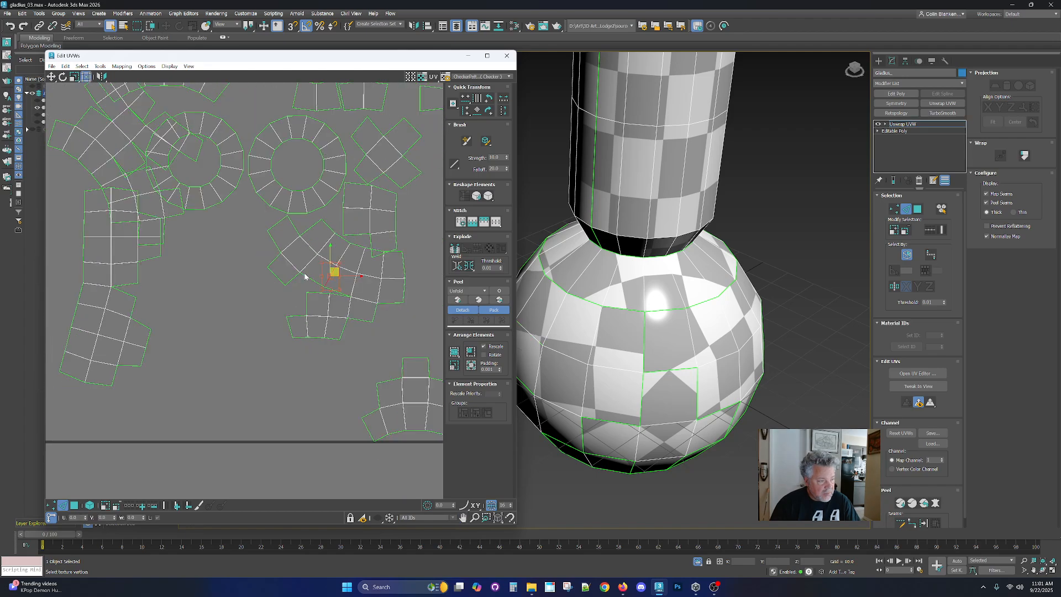
key("ctrl+z")
In vertex selection, target weld the split corner vertices where the tilted shell meets its newly attached neighbour.
scroll(326, 263, "up", 3)
middle_click_drag(334, 281, 302, 256)
key("1")
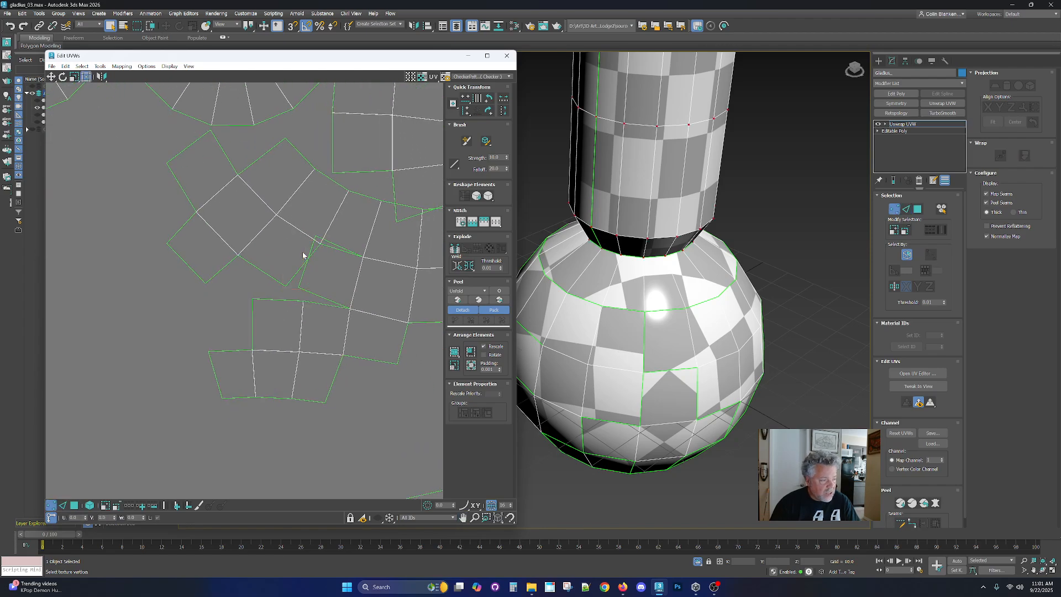
right_click(307, 255)
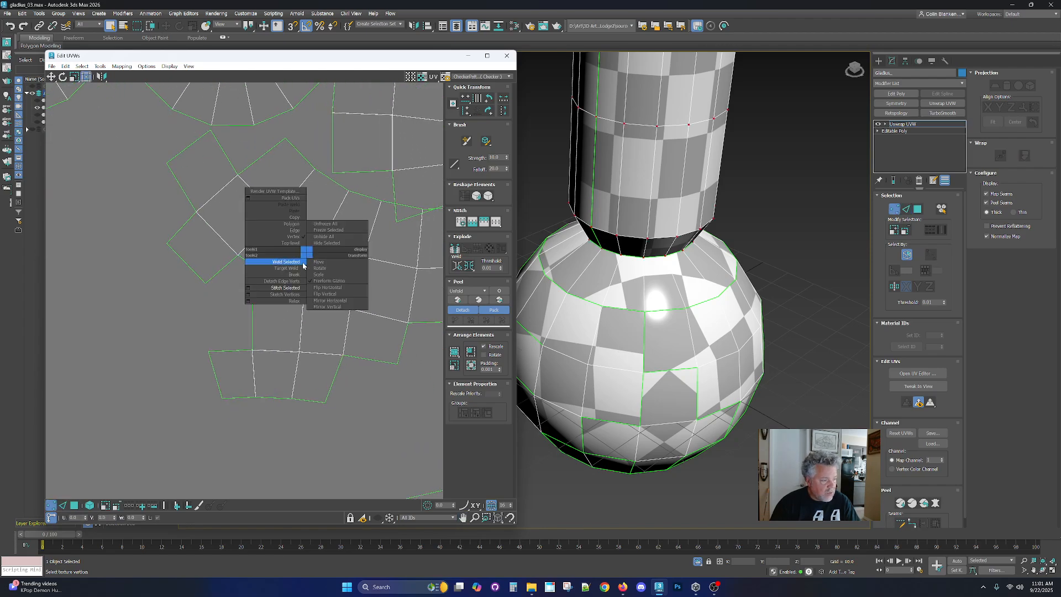
left_click(276, 269)
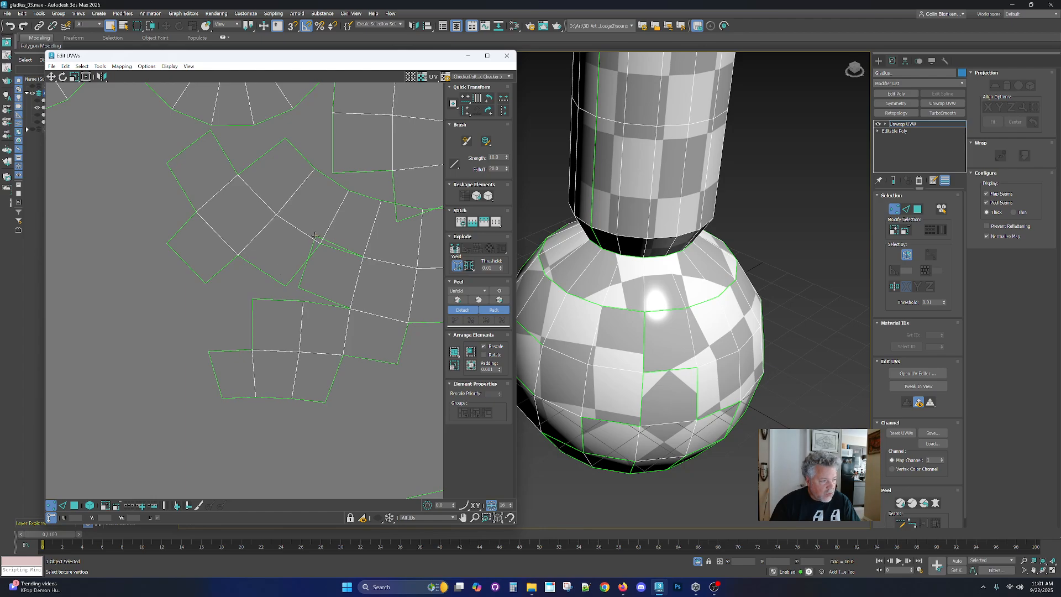
right_click(326, 264)
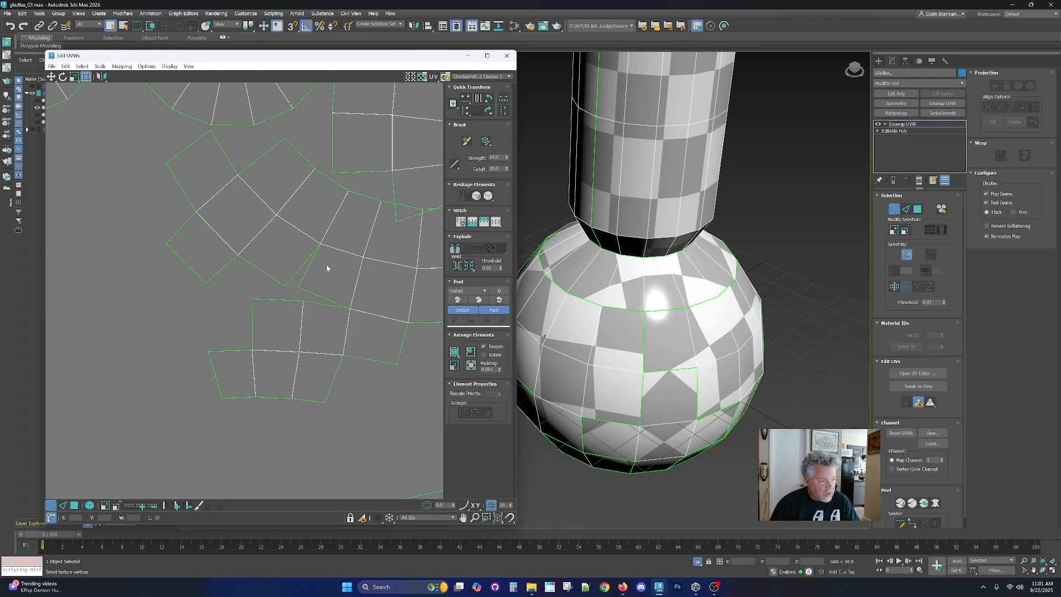
In edge selection, stitch the small single-quad shell onto the cross-shaped shell's bottom edge and the shell below onto that quad.
scroll(326, 264, "down", 5)
middle_click_drag(347, 249, 339, 276)
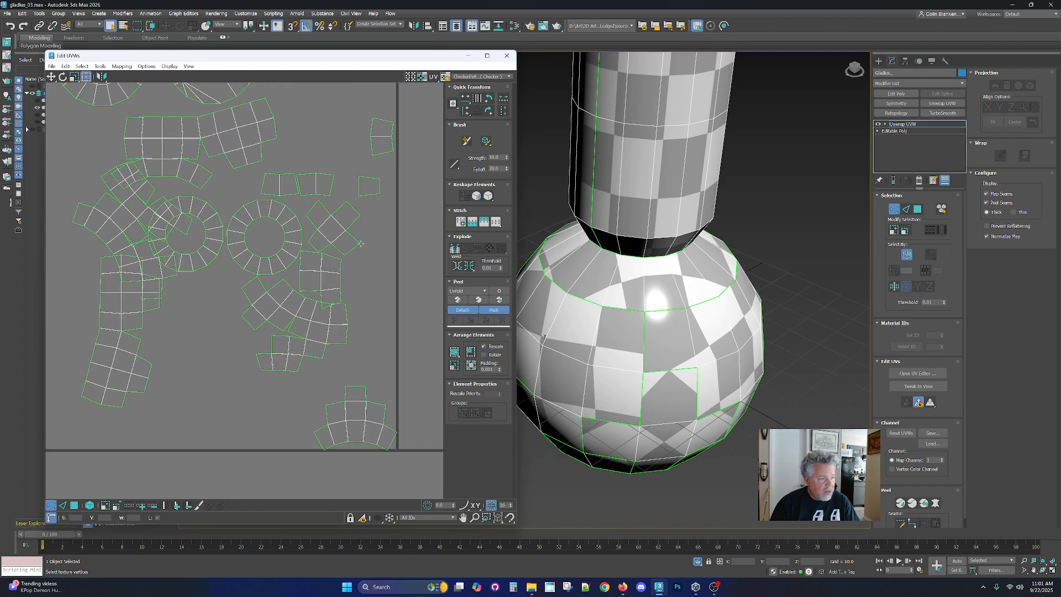
key("2")
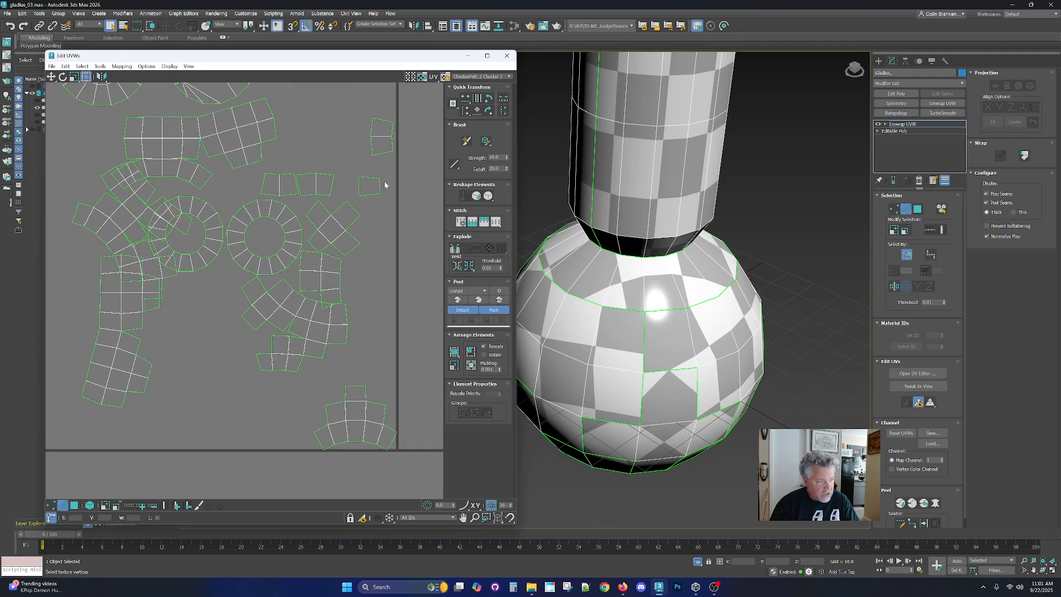
left_click_drag(366, 171, 398, 208)
scroll(323, 303, "up", 3)
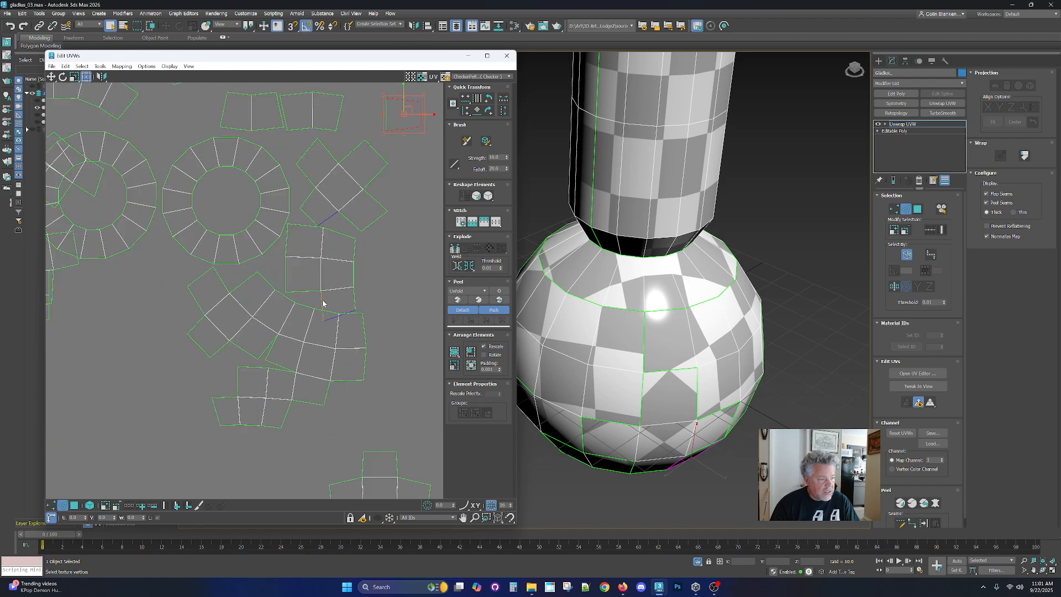
left_click(329, 221)
right_click(328, 221)
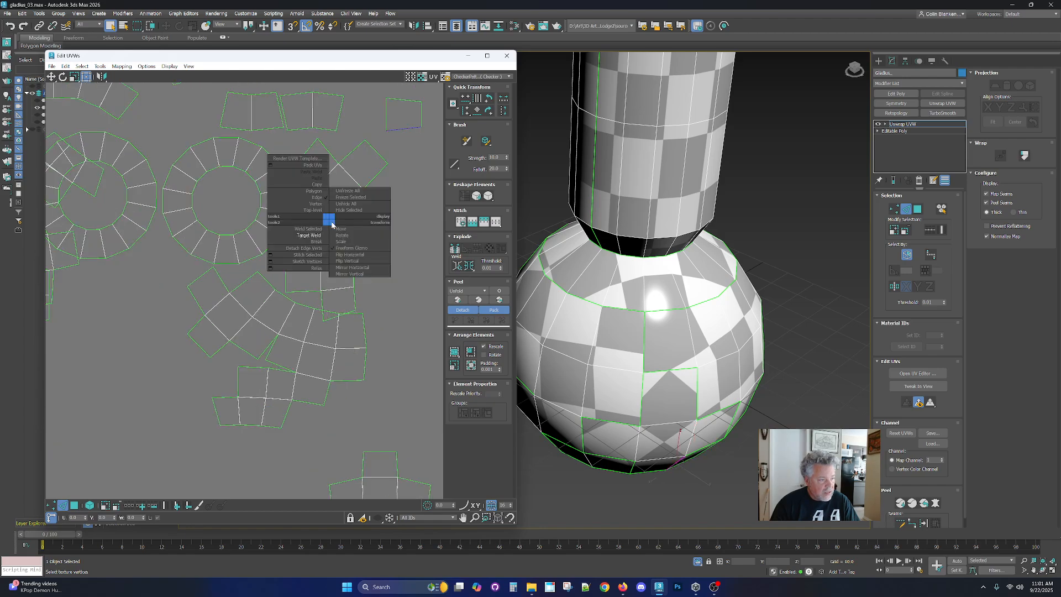
left_click(309, 254)
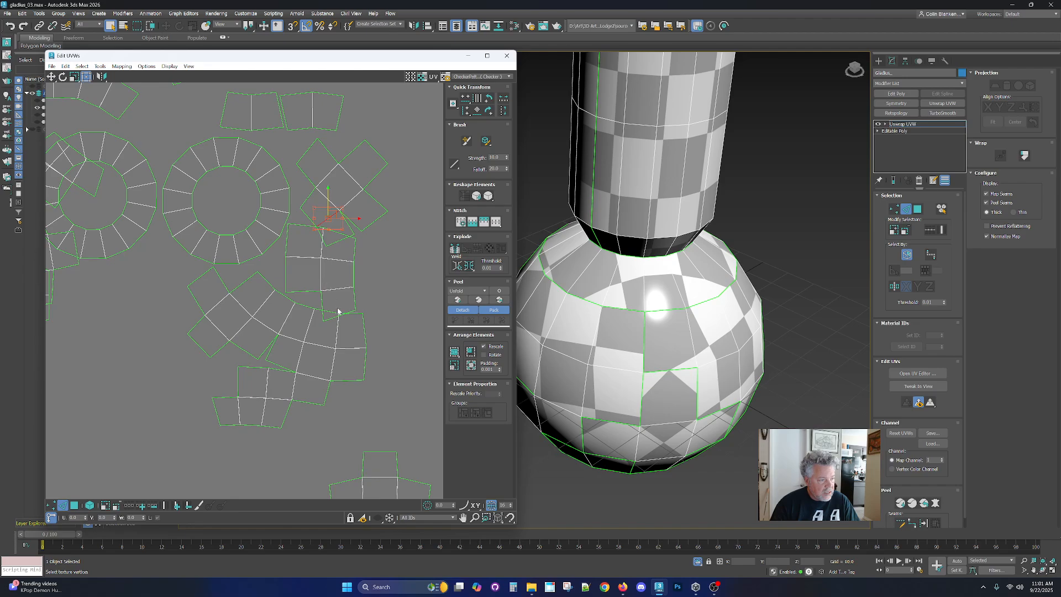
right_click(335, 242)
left_click(330, 247)
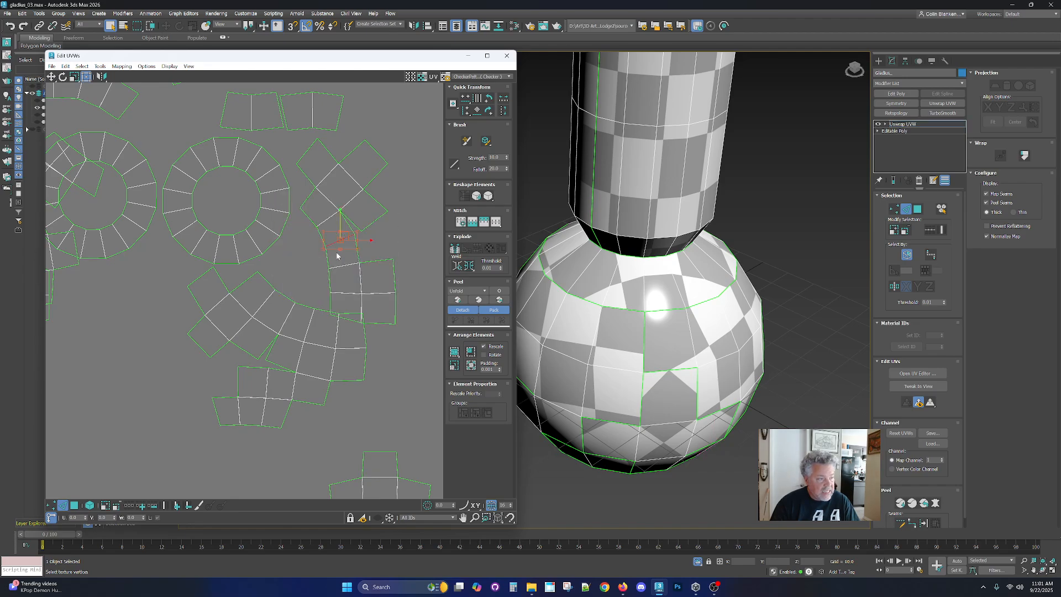
left_click(396, 244)
Stitch one remaining small strip onto the cross-shaped shell's left edge and the other onto the right side of the lowest left shell.
scroll(390, 251, "down", 3)
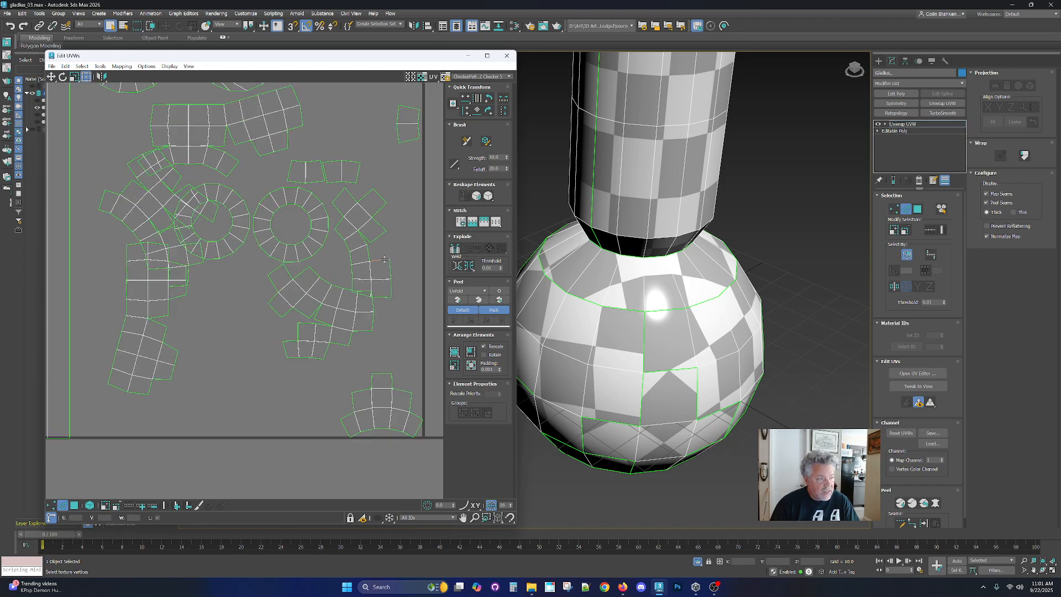
left_click(359, 179)
left_click(338, 225)
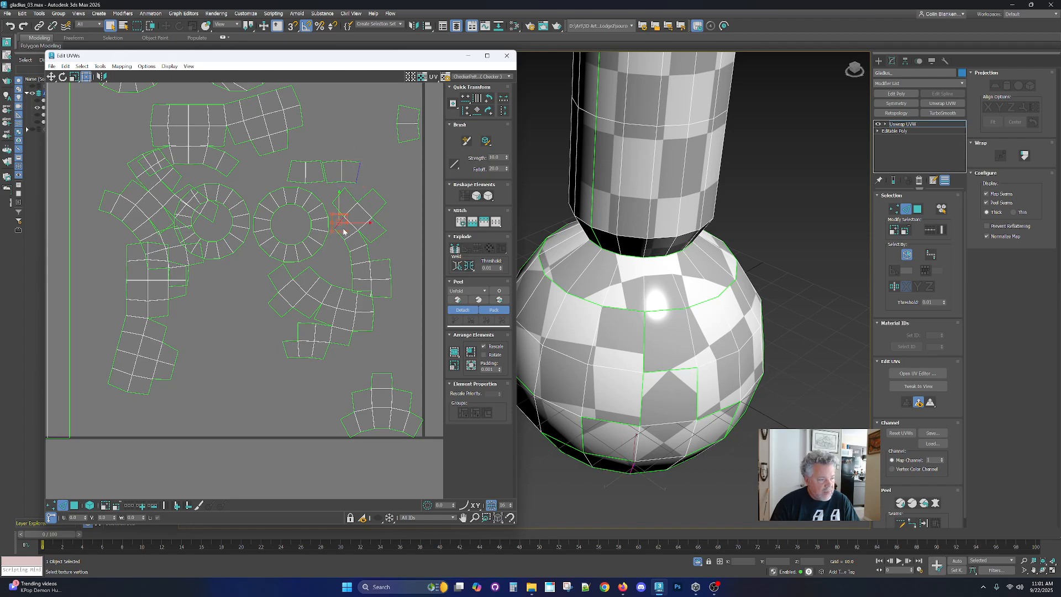
right_click(341, 226)
left_click(338, 228)
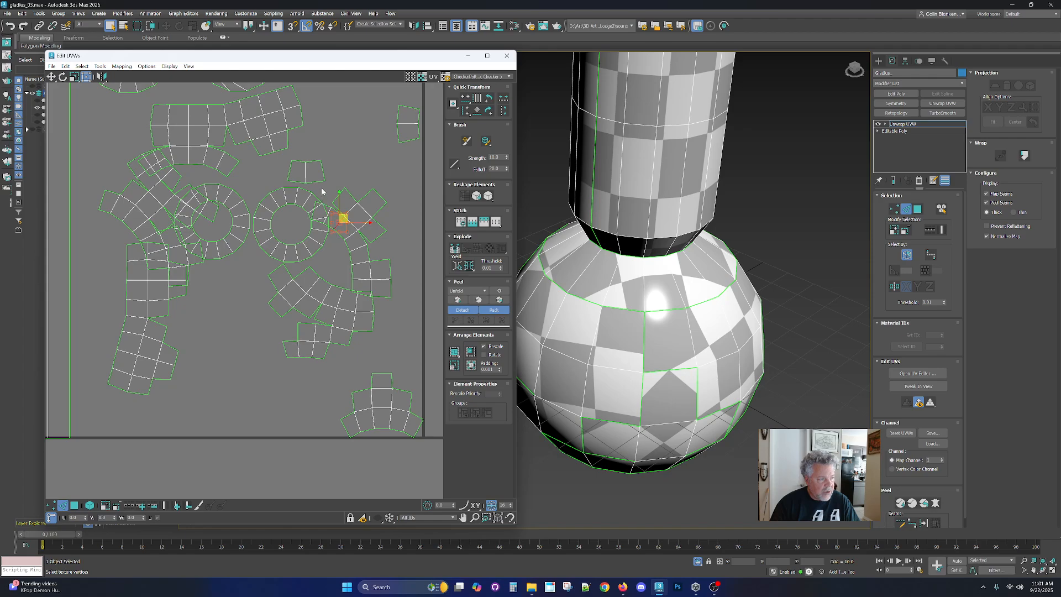
left_click_drag(347, 172, 349, 171)
right_click(169, 350)
left_click(167, 354)
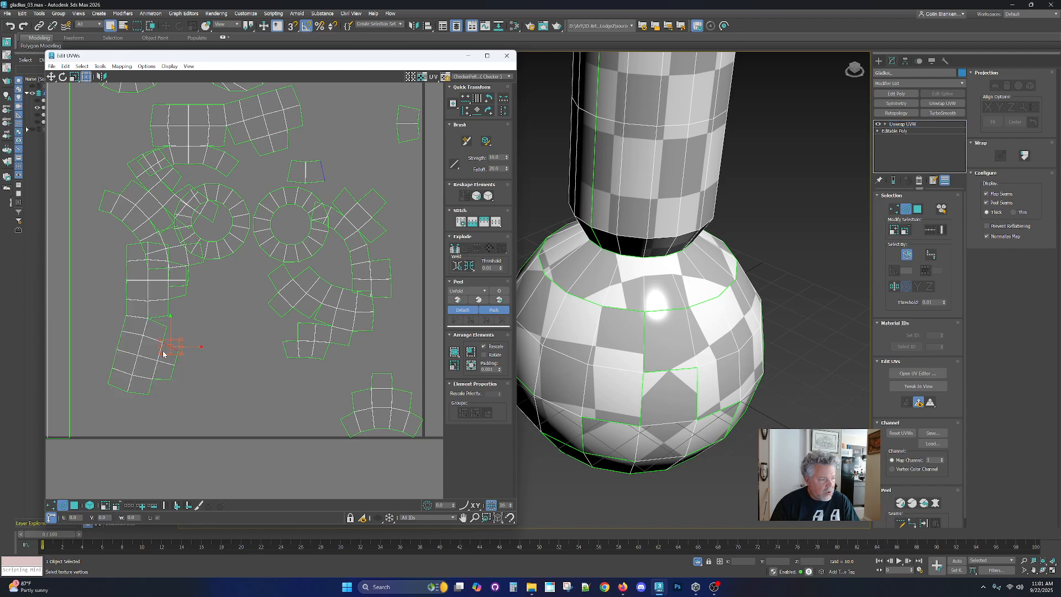
Try stitching the matching shell group onto the top edge of the fan-shaped shell, and undo it.
left_click_drag(381, 382, 381, 382)
right_click(376, 376)
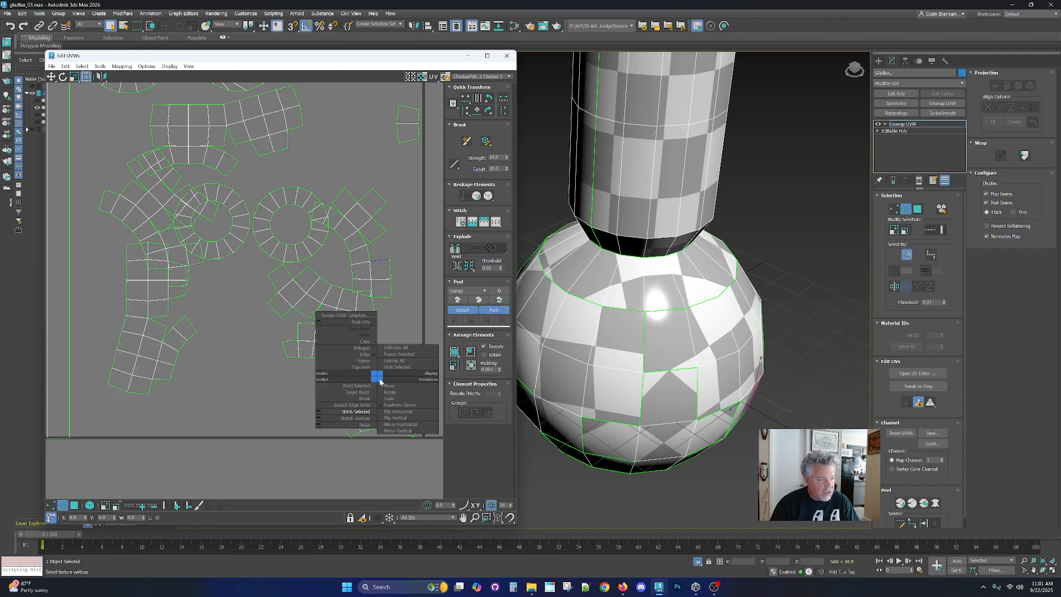
left_click(359, 412)
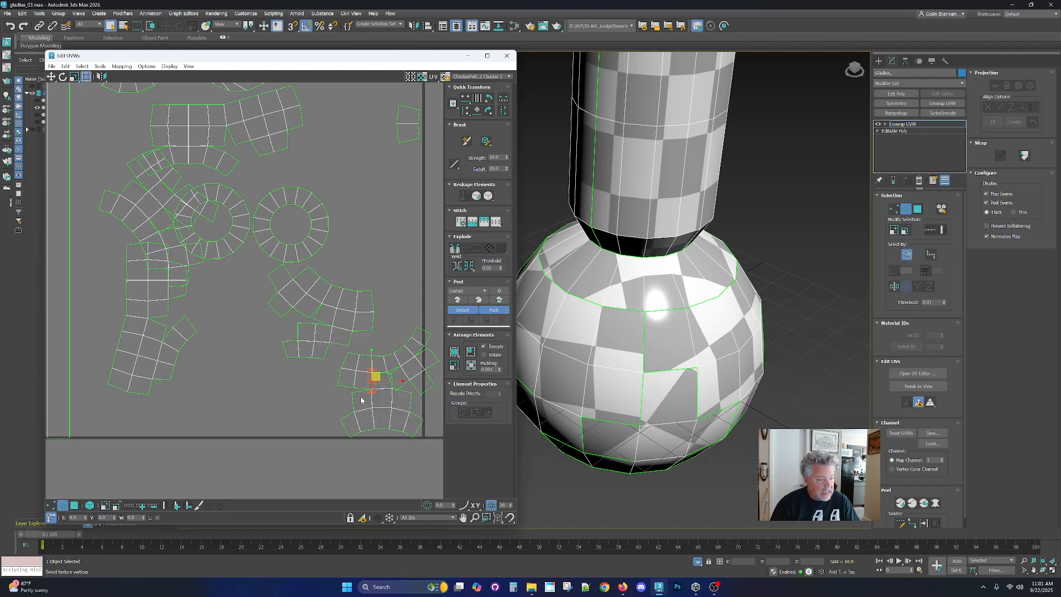
key("ctrl+z")
Try packing all shells into the texture tile with Rescale enabled, and undo the packing.
scroll(330, 258, "down", 2)
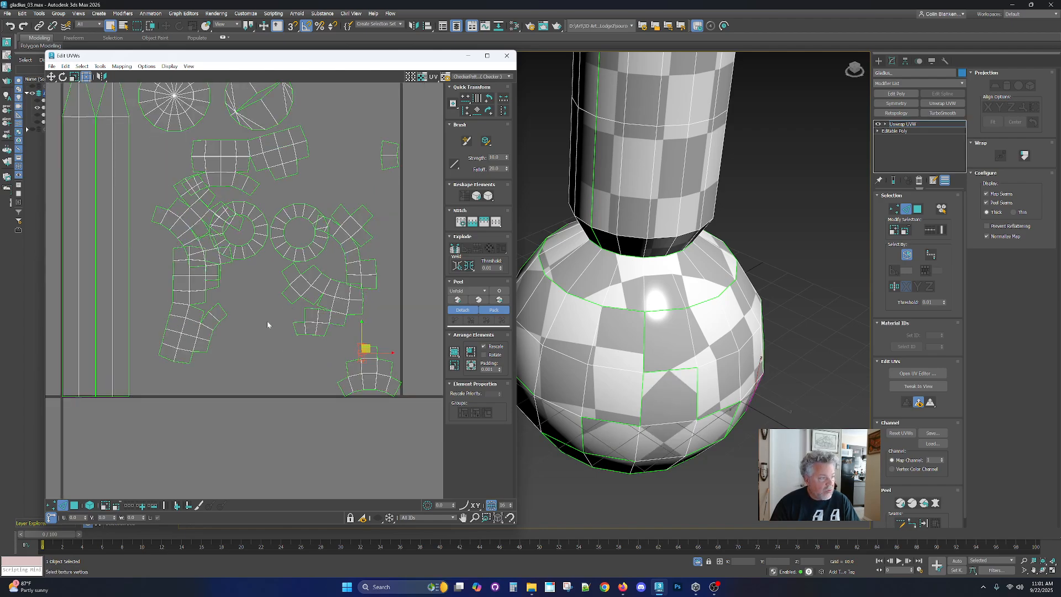
left_click(455, 352)
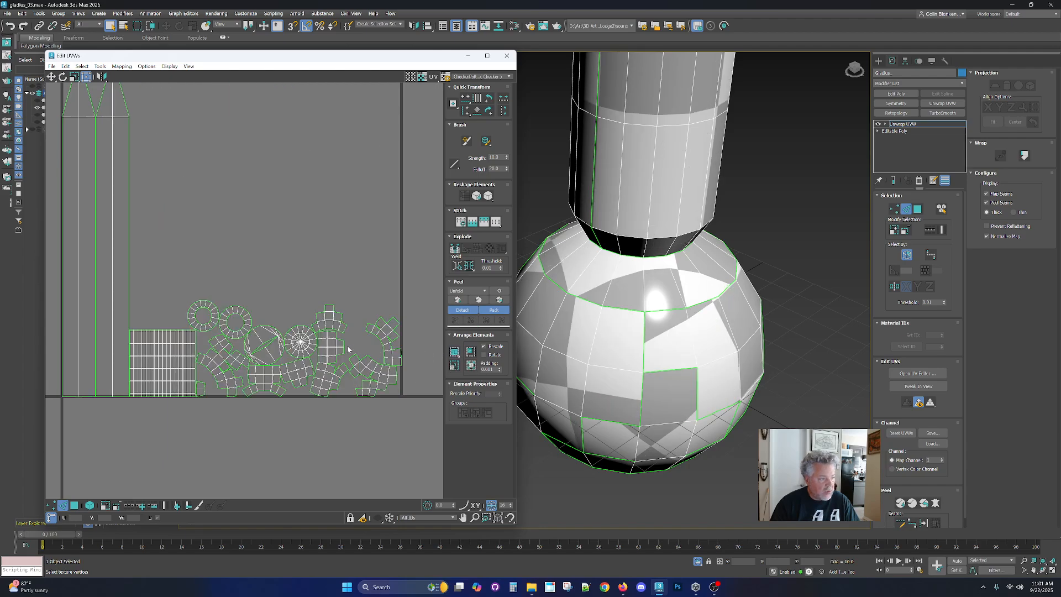
scroll(301, 334, "down", 1)
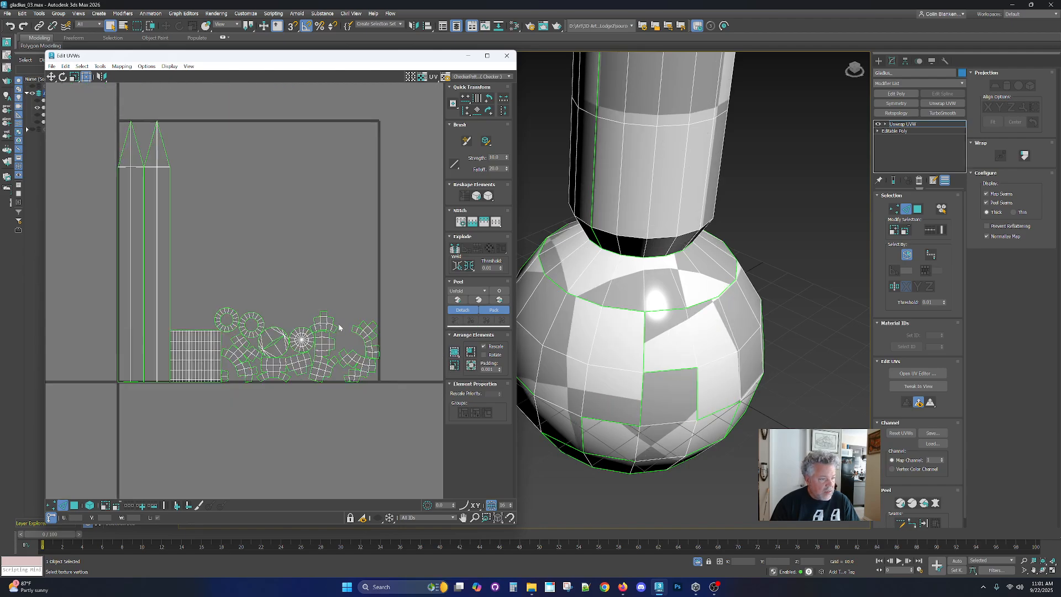
scroll(342, 325, "up", 1)
key("ctrl+z")
In polygon selection, select the pommel and guard shells without the blade and grip, and pack them into the texture tile.
scroll(352, 331, "down", 2)
middle_click_drag(345, 326, 360, 299)
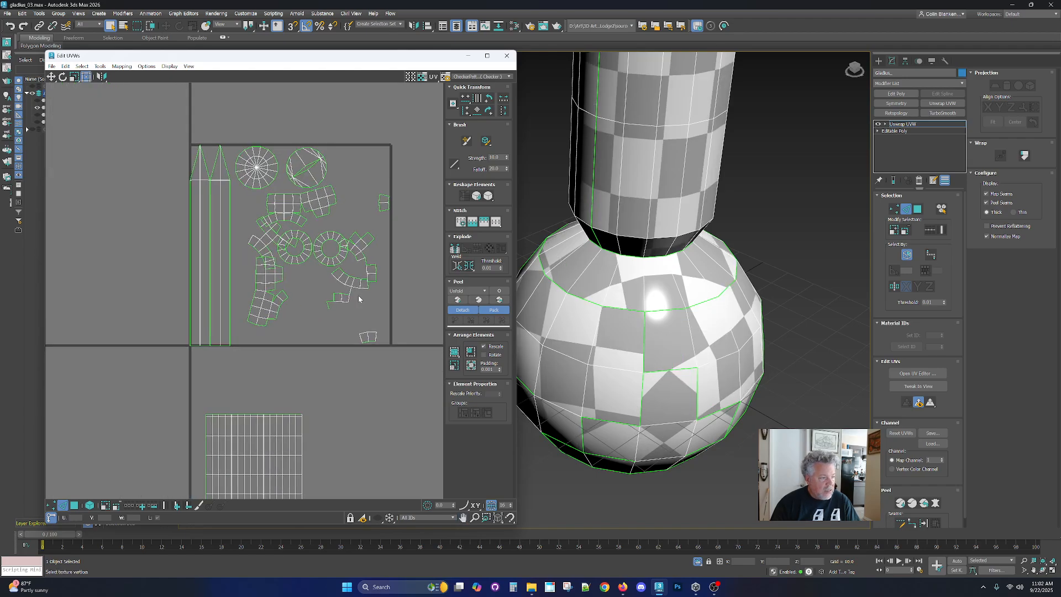
key("3")
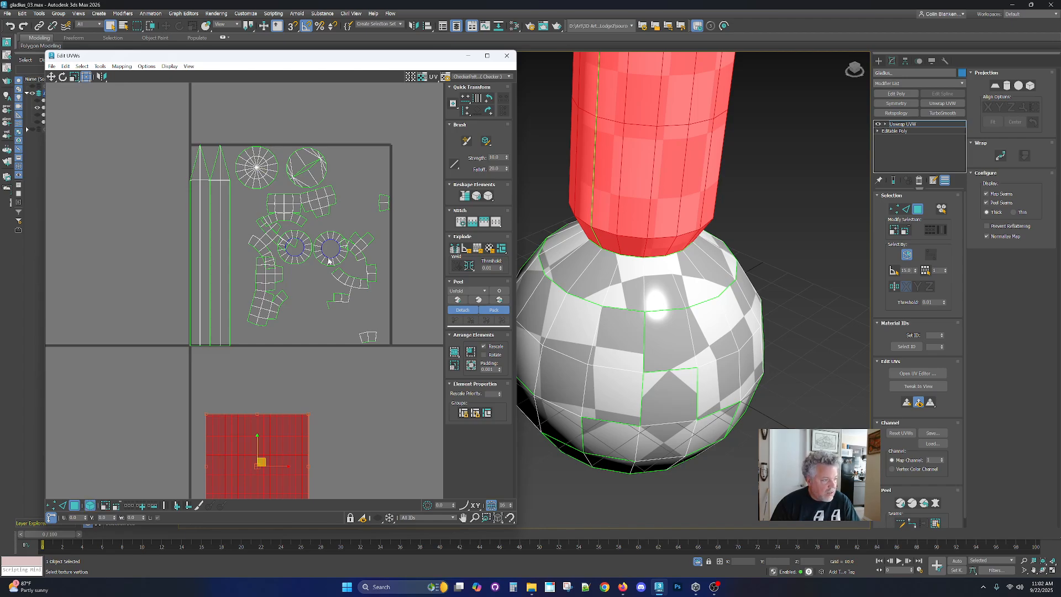
left_click_drag(252, 194, 408, 340)
left_click(454, 352)
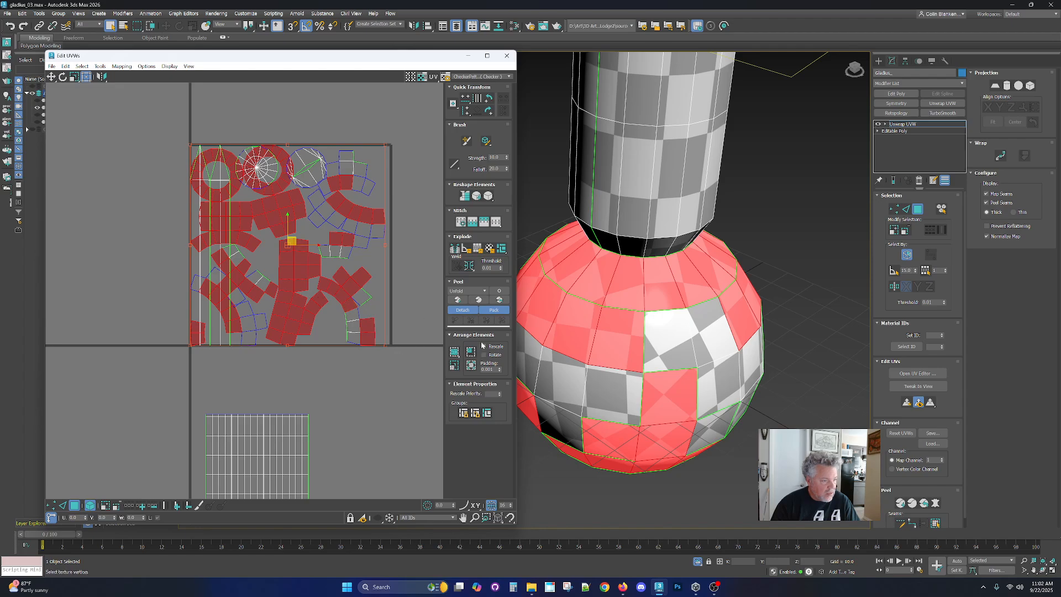
left_click_drag(330, 286, 138, 282)
key("ctrl+z")
left_click(403, 360)
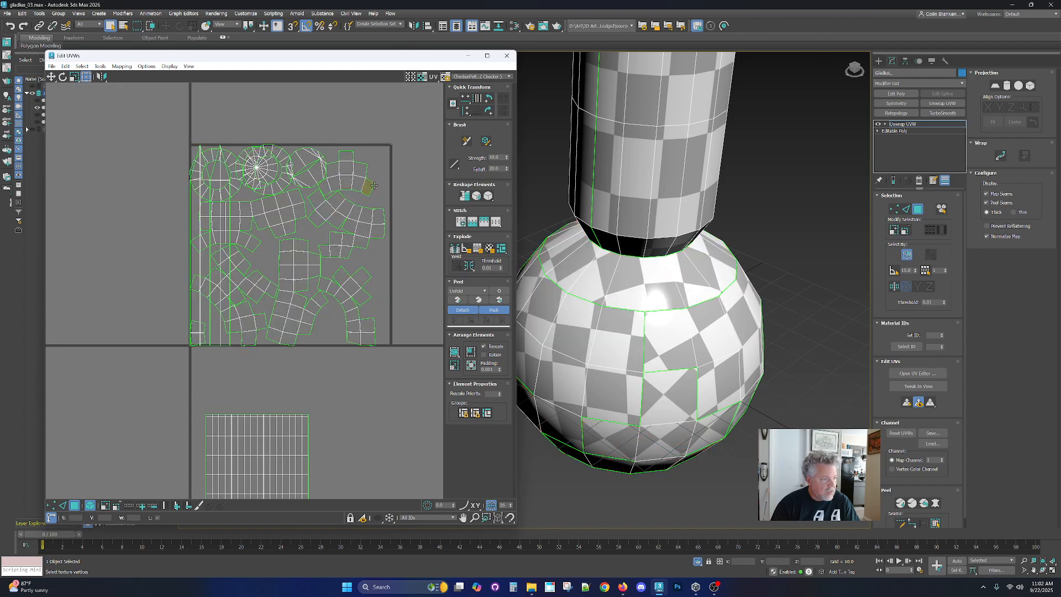
Move the pommel shells and the small leftover quad shell out of the texture tile to its left side.
left_click(353, 302)
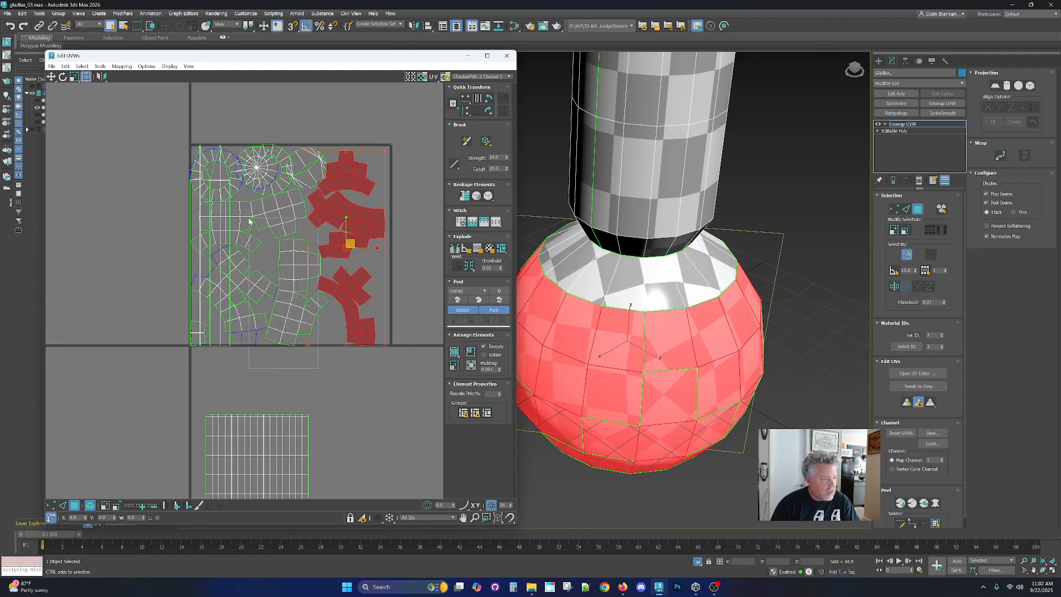
left_click_drag(274, 217, 18, 217, "shift")
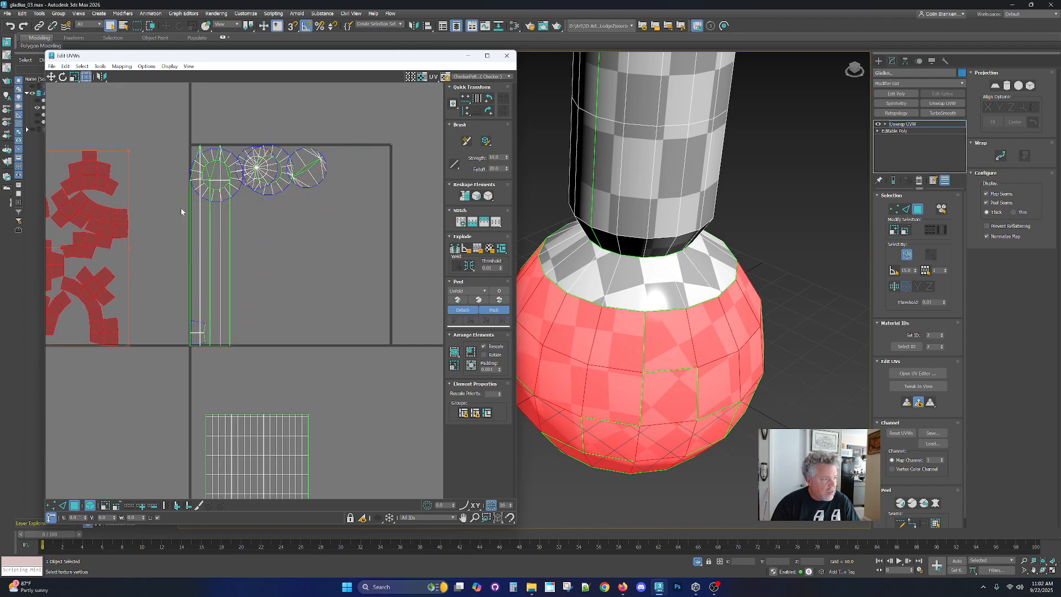
middle_click_drag(234, 212, 304, 237)
left_click(268, 357)
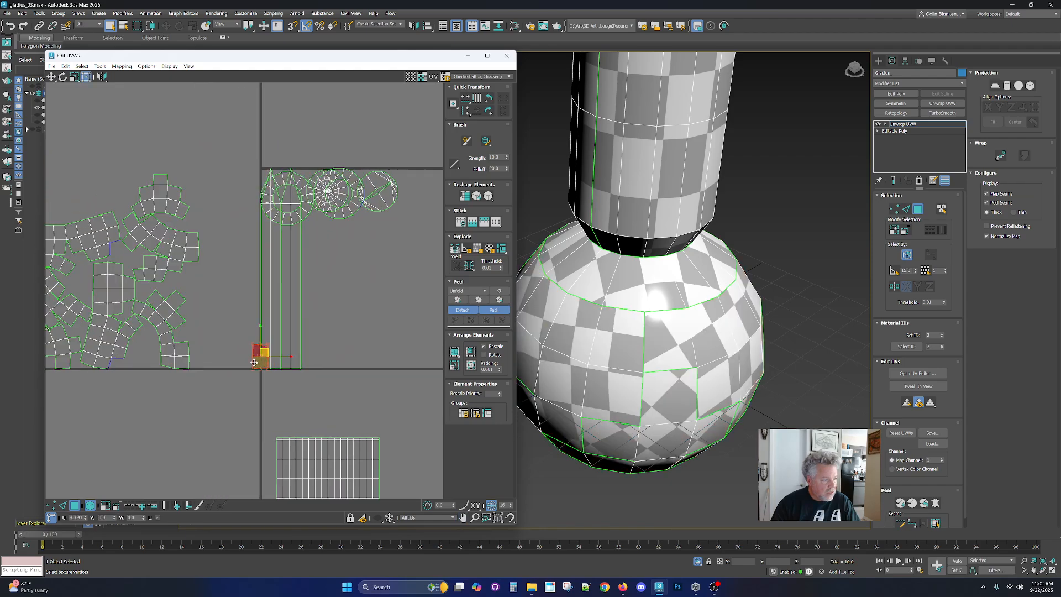
left_click_drag(269, 361, 224, 361)
Move the two ring-shaped shells off the blade strips to the tile's right side, one below the other.
left_click_drag(297, 216, 434, 213)
left_click_drag(338, 216, 434, 279)
scroll(657, 352, "down", 3)
mouse_move(657, 352)
middle_mouse_down("alt")
mouse_move(636, 358)
mouse_move(644, 359)
middle_mouse_up("alt")
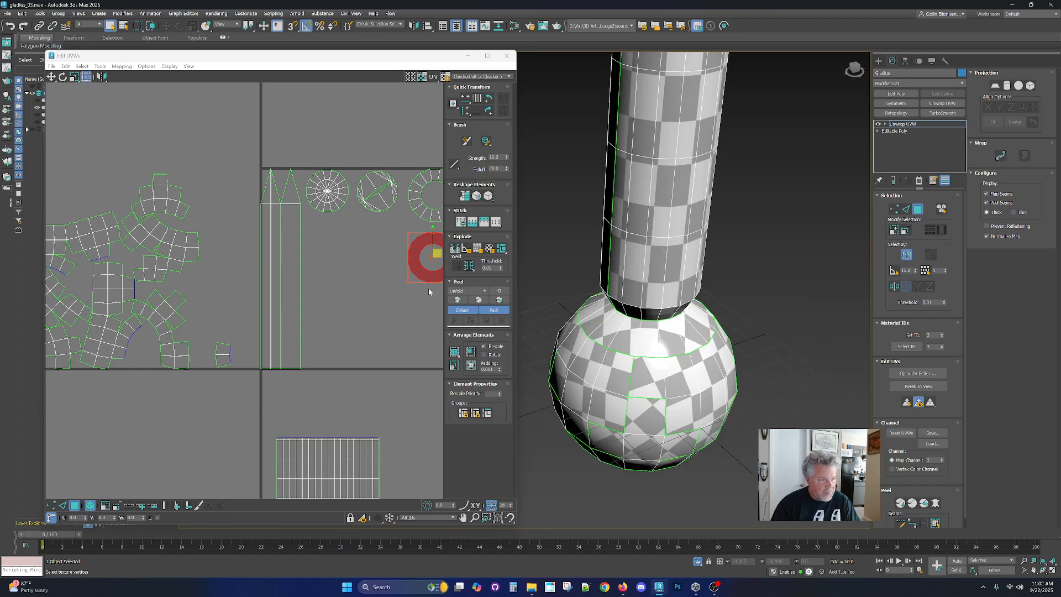
In edge selection, stitch the leftover small quad shell onto the bottom edge of the central pommel shell.
middle_click_drag(429, 292, 484, 294)
middle_click_drag(225, 261, 262, 246)
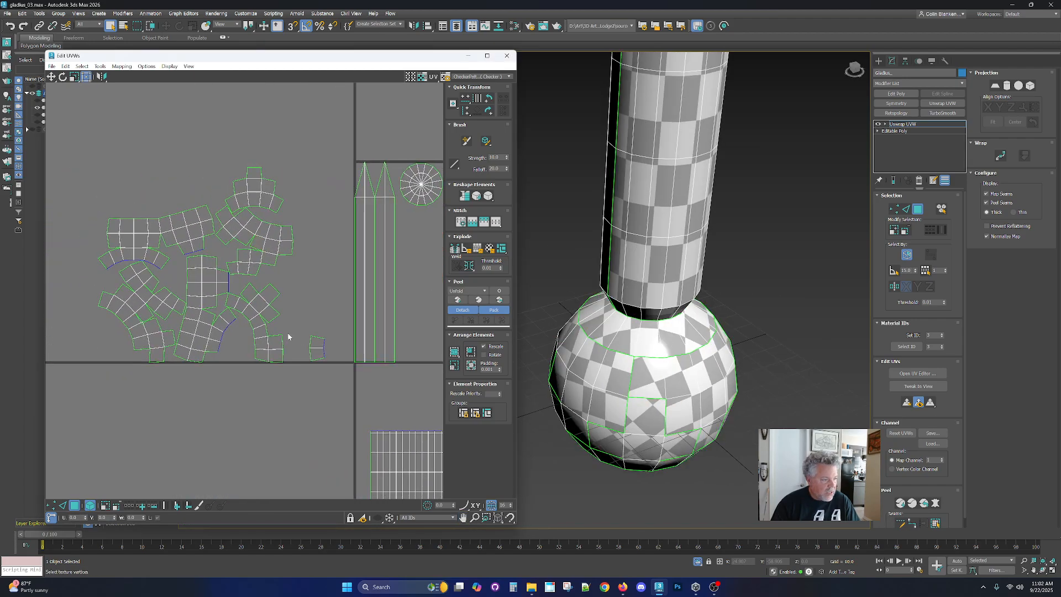
left_click(311, 352)
middle_click_drag(209, 336, 227, 302)
key("2")
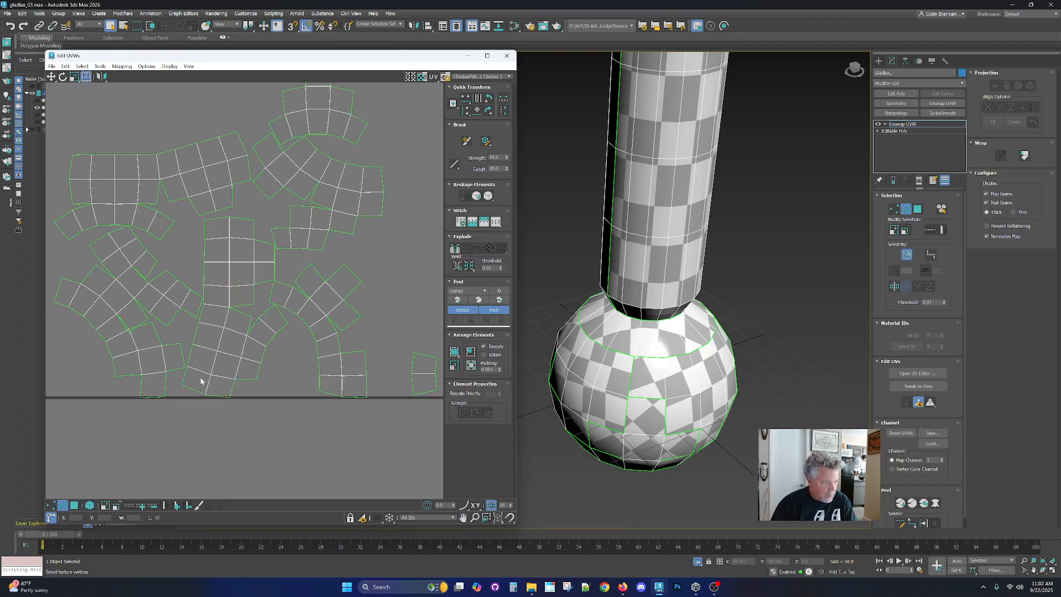
right_click(249, 403)
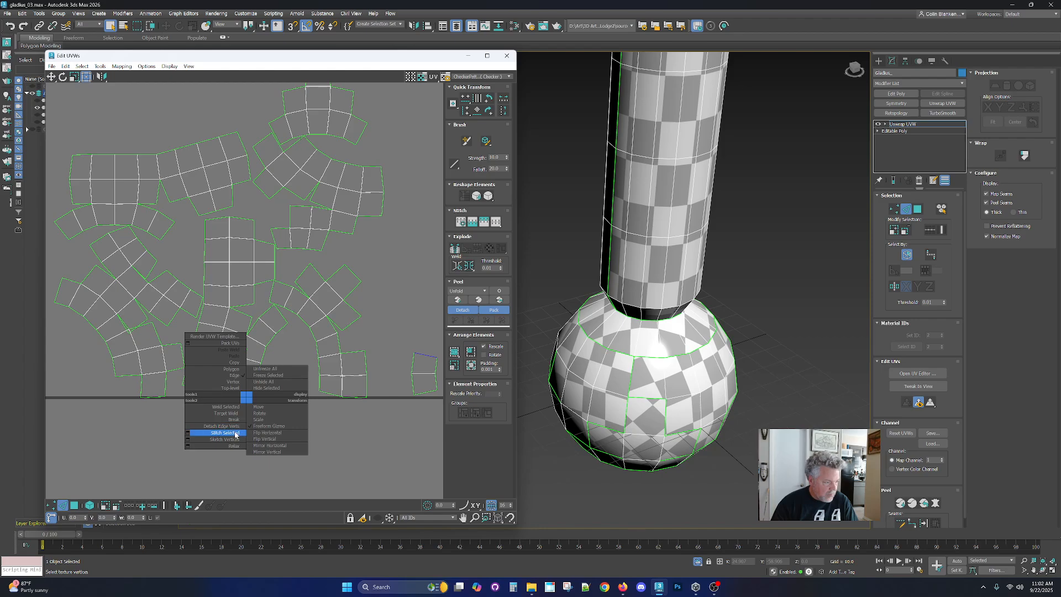
left_click(235, 430)
left_click(235, 429)
scroll(259, 387, "down", 3)
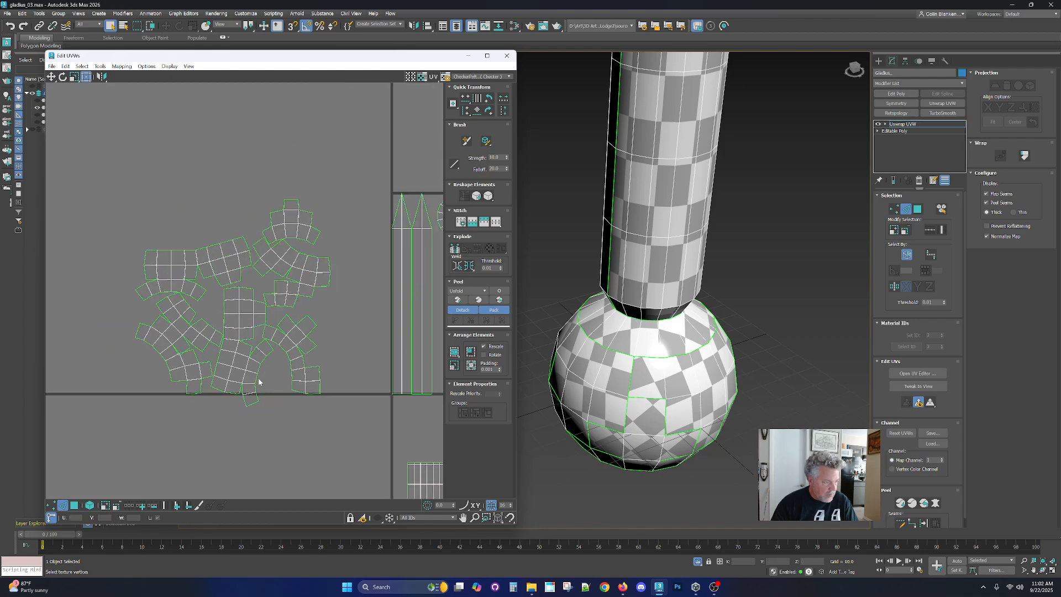
Pack all shells into the texture tile with Rescale enabled.
middle_click_drag(330, 381, 230, 287)
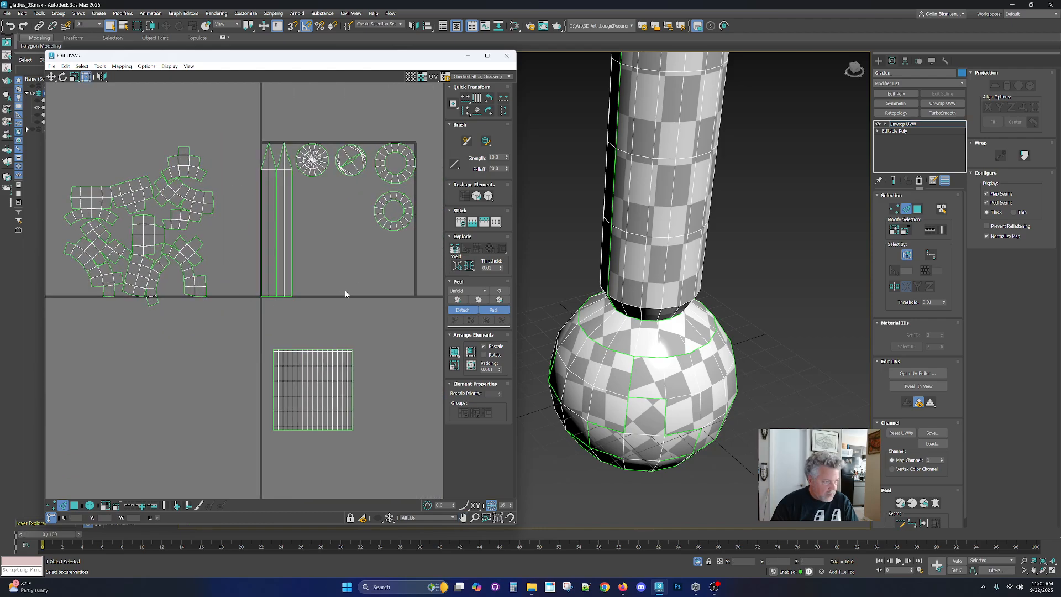
left_click(454, 352)
scroll(327, 260, "up", 3)
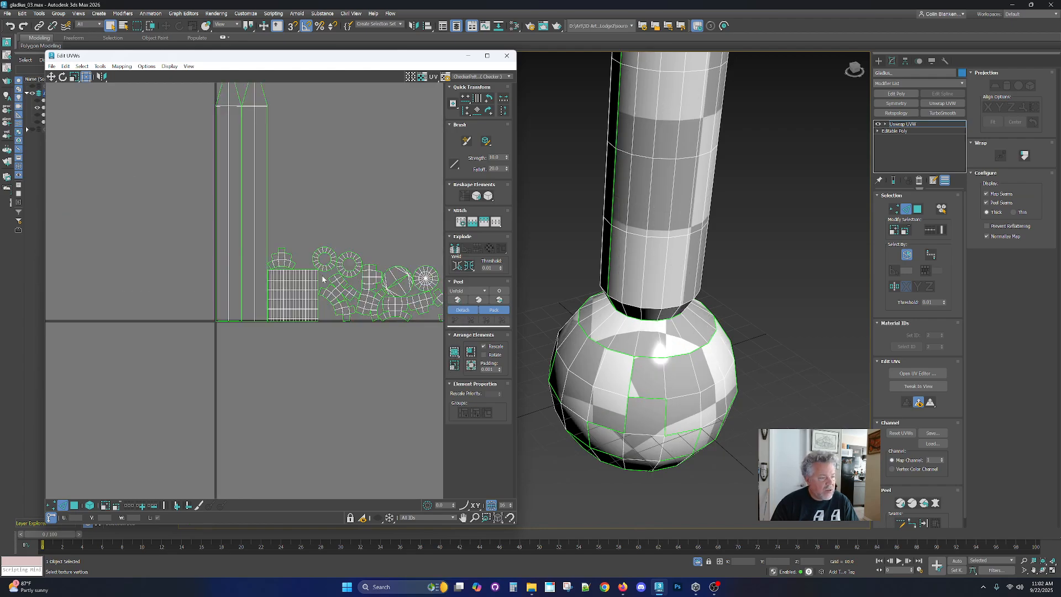
middle_click_drag(321, 274, 258, 298)
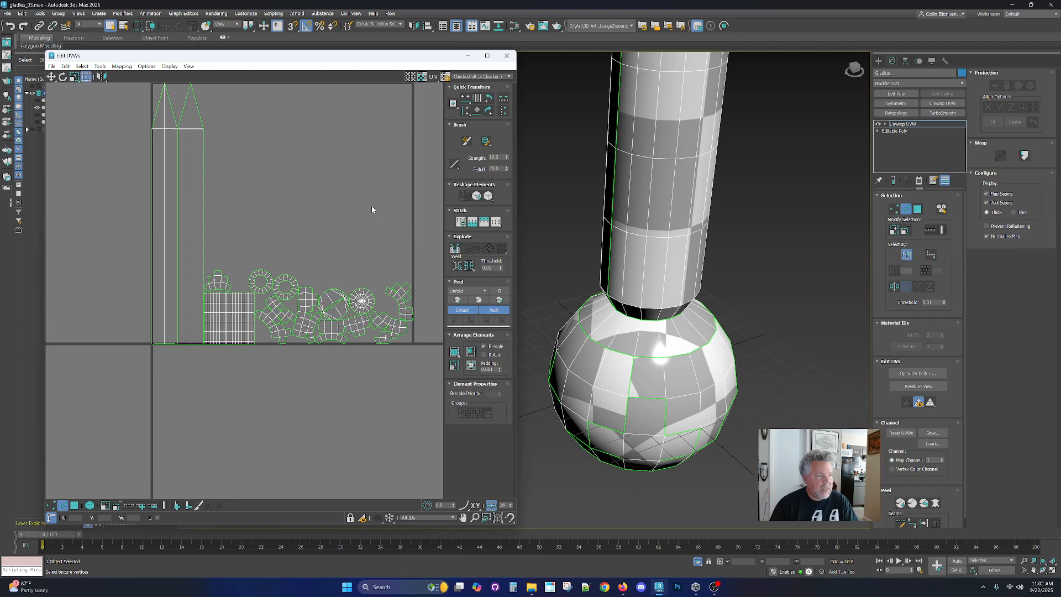
middle_click_drag(372, 206, 331, 281)
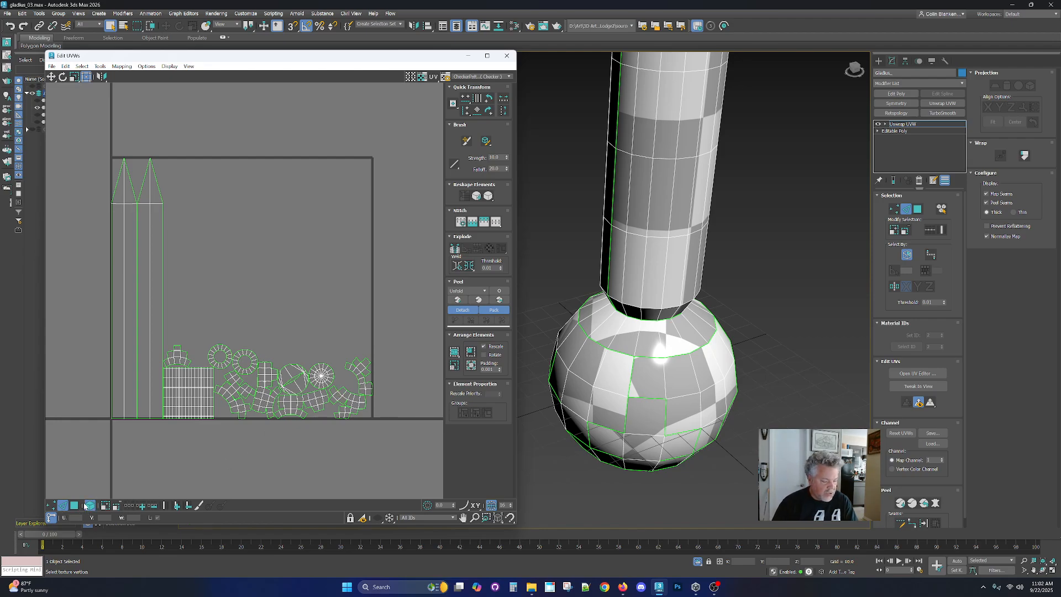
In polygon selection, gather the round cap shells and the outer pommel shells into a compact group beside and above the grip shell.
key("3")
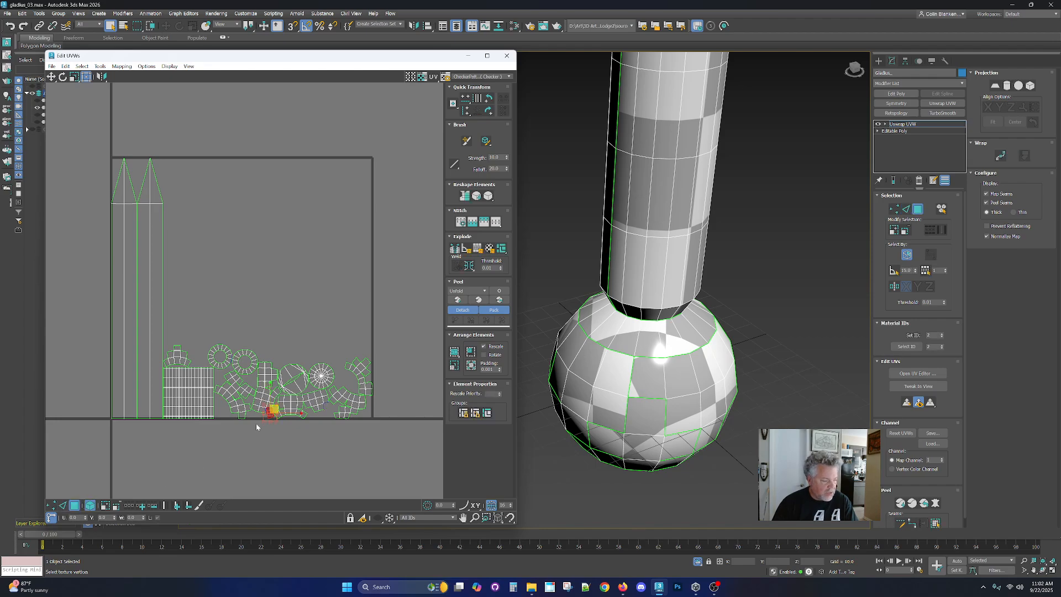
left_click(308, 340)
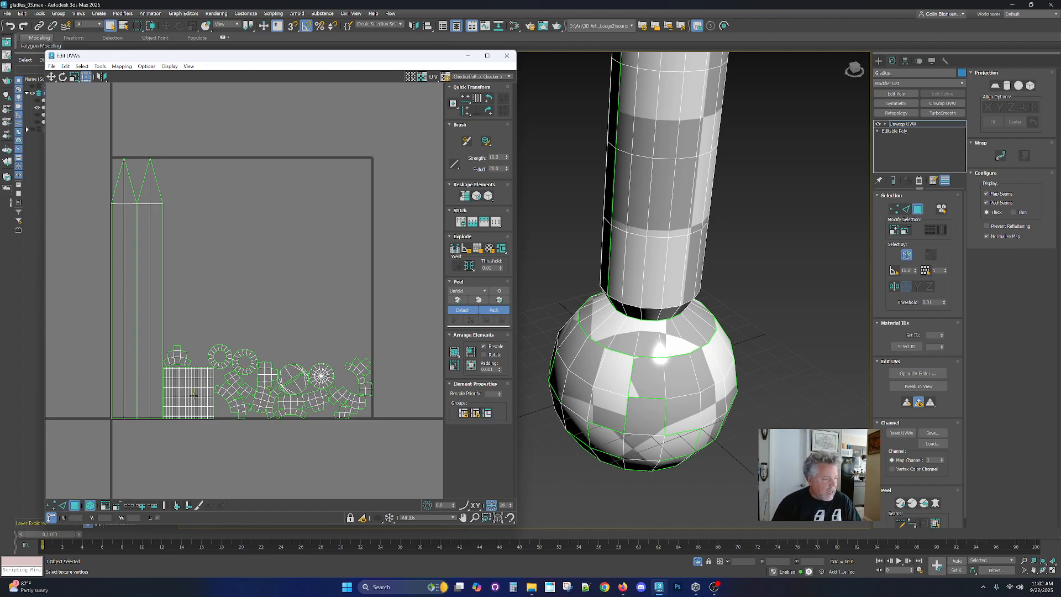
left_click_drag(320, 376, 189, 324)
left_click_drag(283, 377, 200, 314)
left_click_drag(178, 359, 300, 379)
left_click_drag(367, 378, 265, 351)
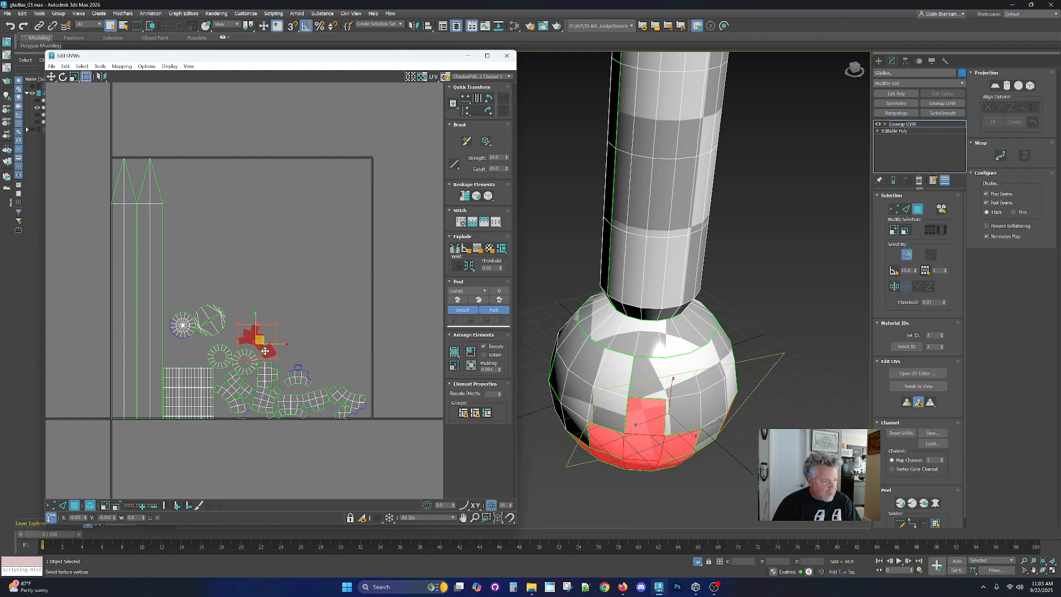
left_click_drag(362, 405, 269, 300)
left_click_drag(224, 336, 300, 351)
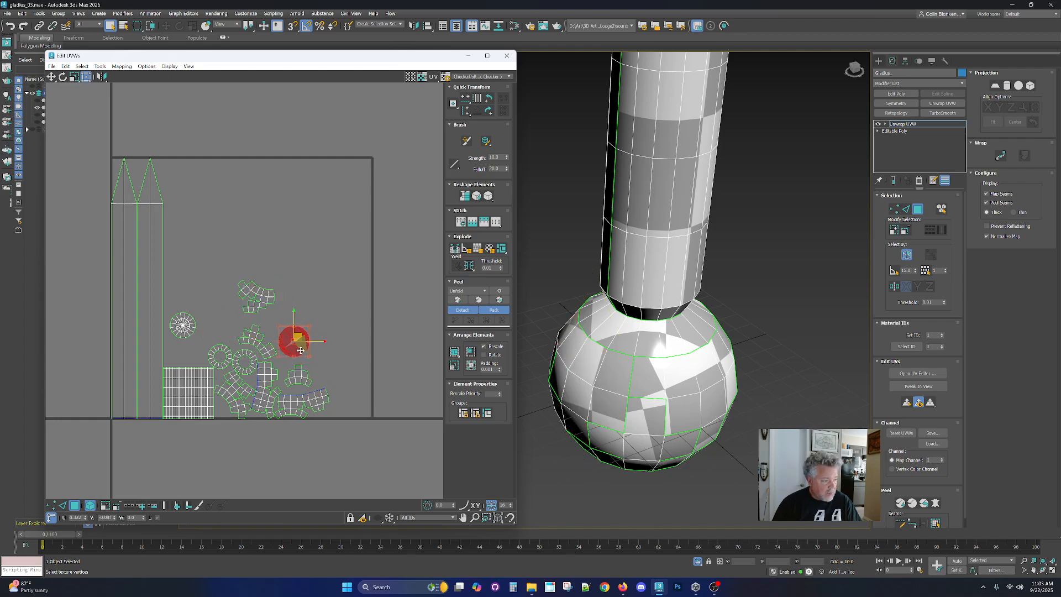
left_click_drag(194, 330, 329, 361)
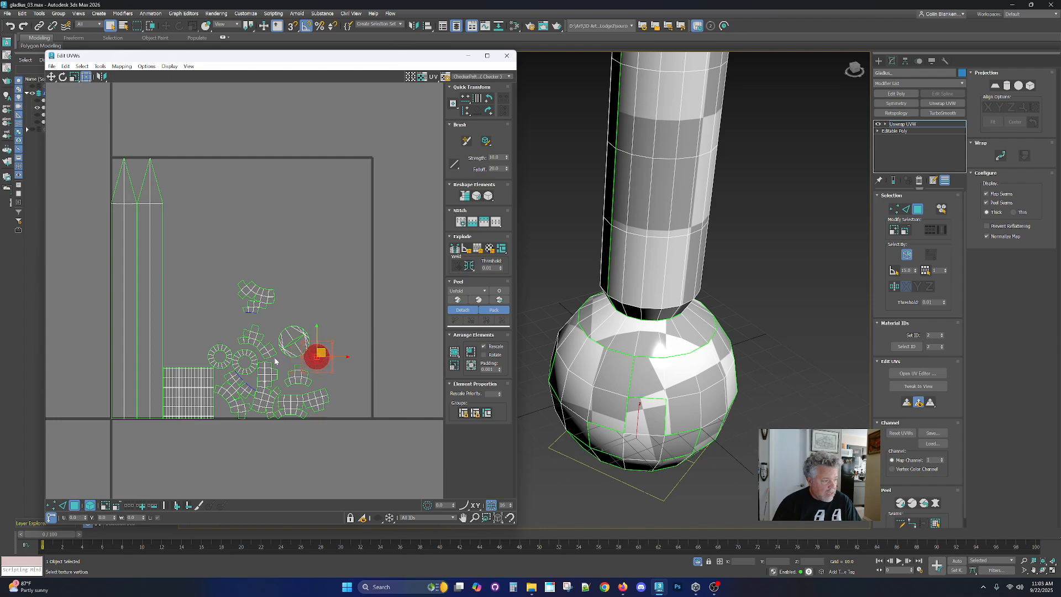
Select every shell except the blade strips and scale the group up from its lower-left corner.
left_click_drag(171, 358, 257, 274)
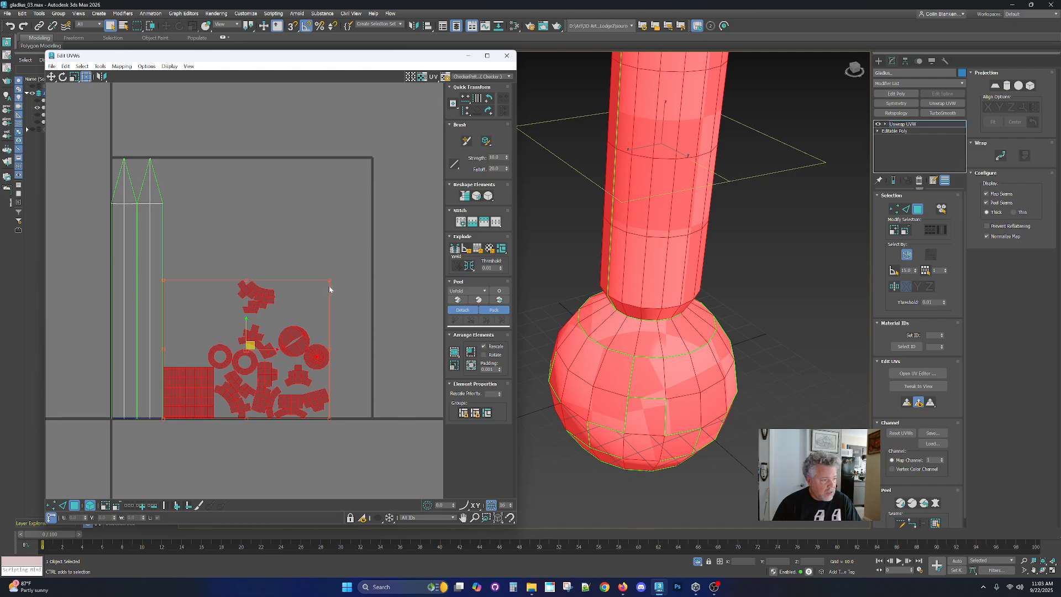
left_click_drag(330, 289, 511, 113)
middle_click_drag(357, 319, 380, 292)
left_click(226, 411)
middle_click_drag(324, 339, 297, 373)
left_click(319, 374)
Move three pommel shells into the upper part of the tile, beside the blade tips and above the ring shells.
middle_click_drag(358, 242, 352, 294)
left_click_drag(353, 230, 193, 276)
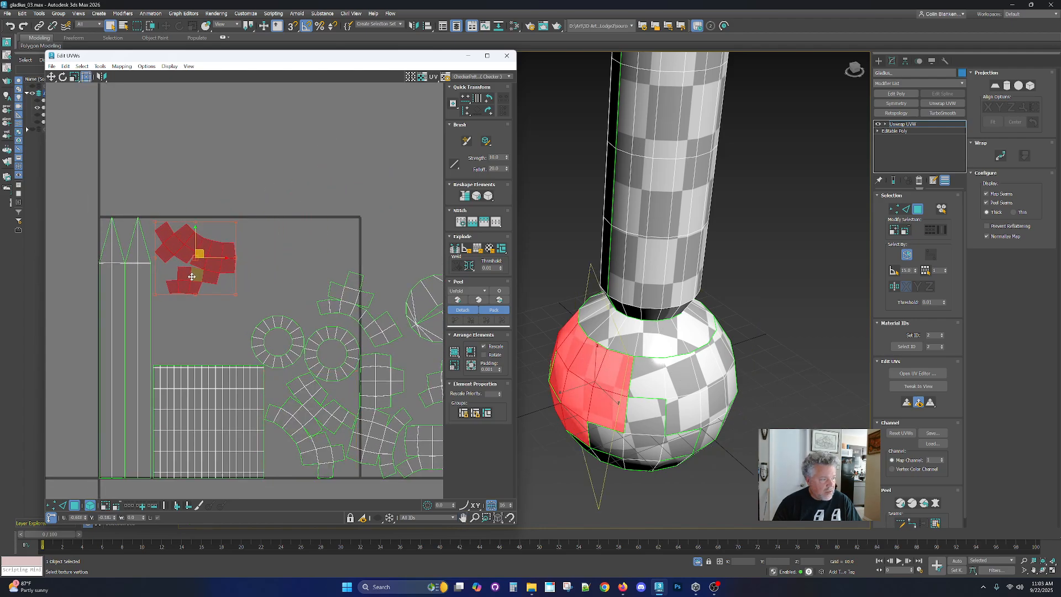
middle_click_drag(254, 286, 210, 276)
left_click_drag(293, 295, 249, 246)
middle_click_drag(290, 298, 200, 228)
left_click_drag(312, 301, 138, 221)
middle_click_drag(163, 221, 275, 225)
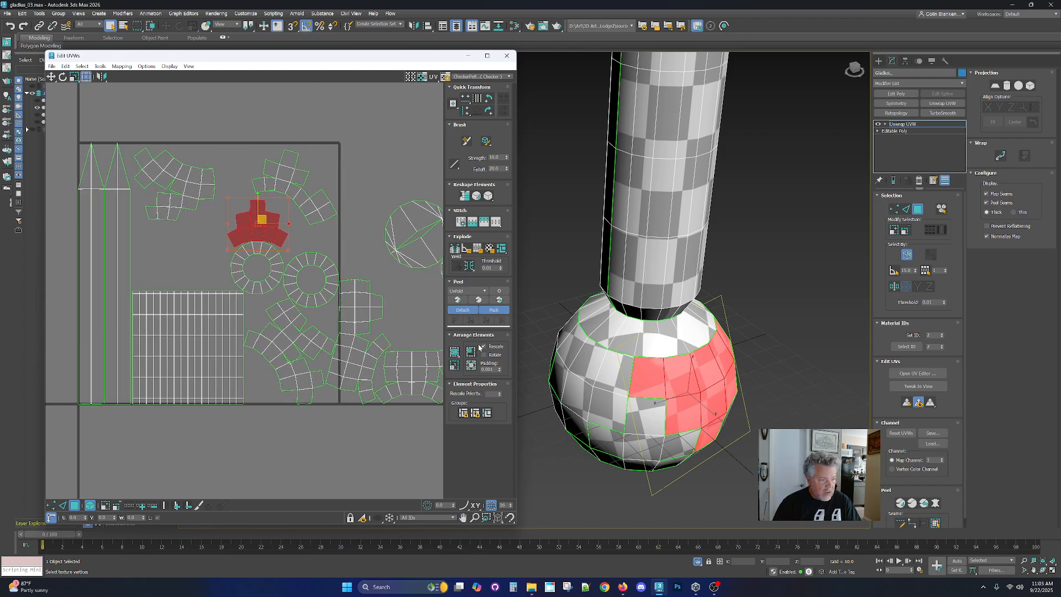
Pack all shells except the blade strips into the tile, and scale the packed group down until it clears the blade strips.
scroll(290, 353, "down", 5)
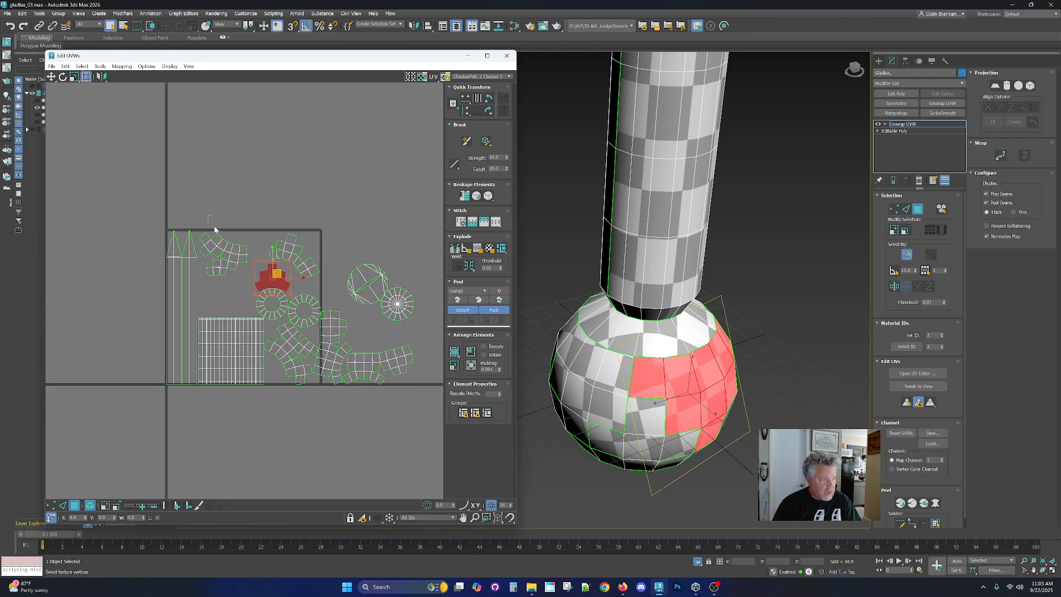
key("ctrl+a")
left_click(454, 352)
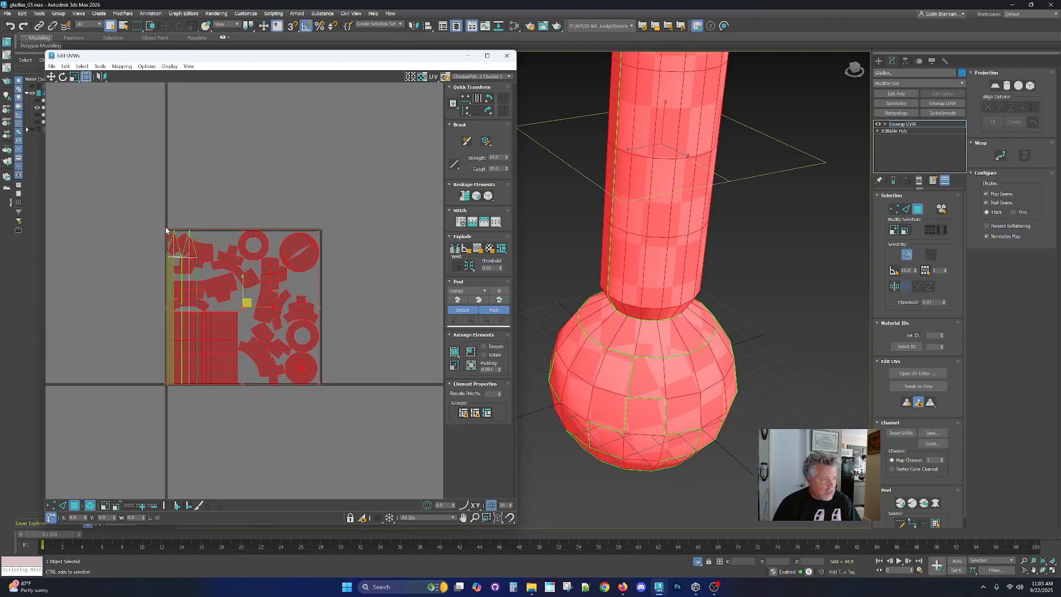
left_click_drag(167, 229, 200, 267)
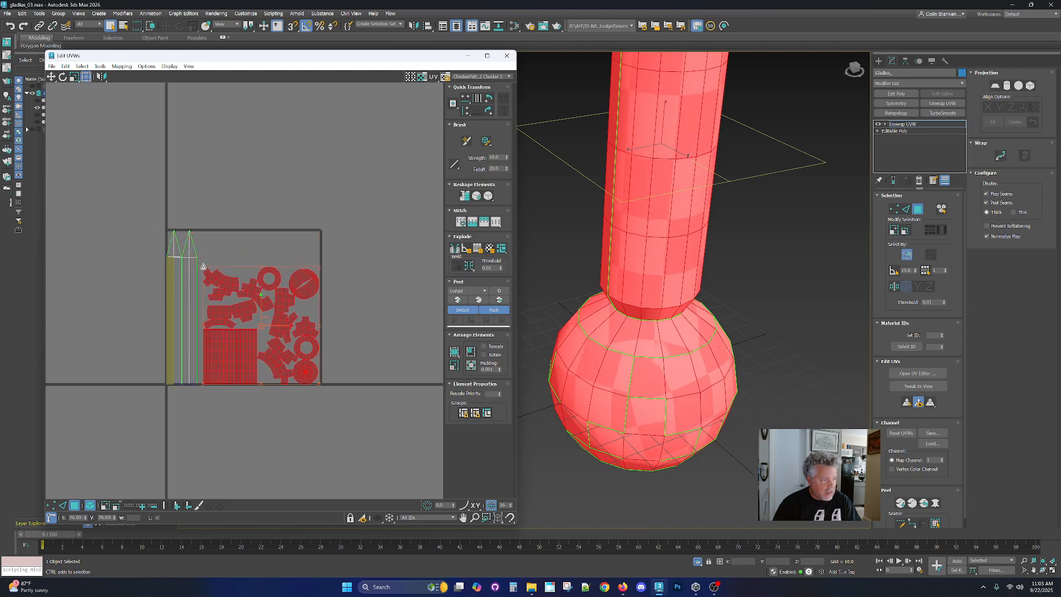
left_click(359, 340)
Line up the two round cap shells and the two ring-shaped shells in a row along the tile's top edge.
scroll(387, 326, "up", 3)
left_click(355, 281)
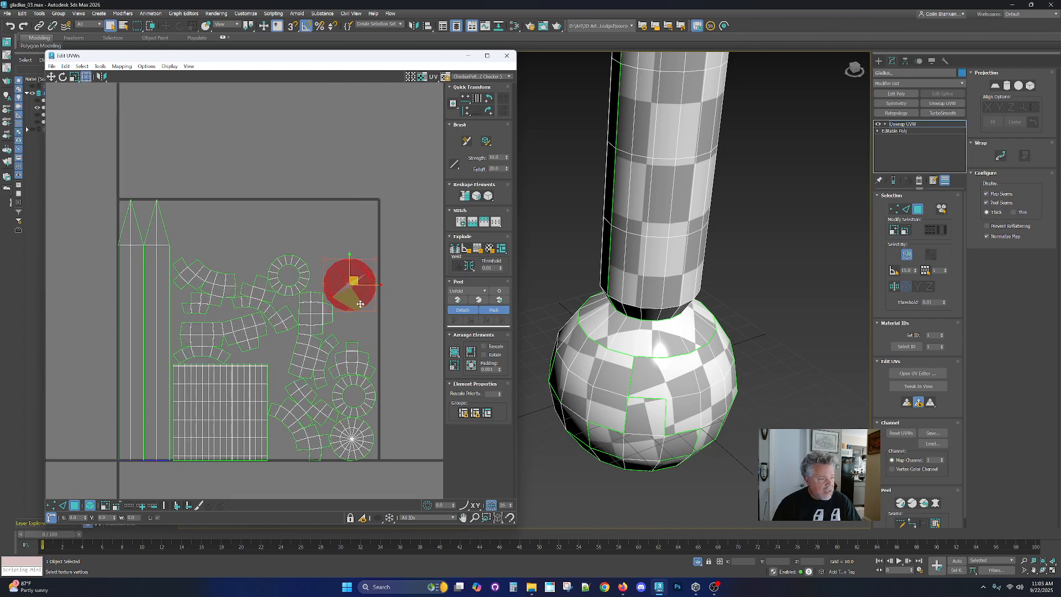
left_click_drag(355, 280, 214, 224)
left_click_drag(282, 290, 253, 236)
left_click(340, 449)
left_click_drag(351, 439, 353, 229)
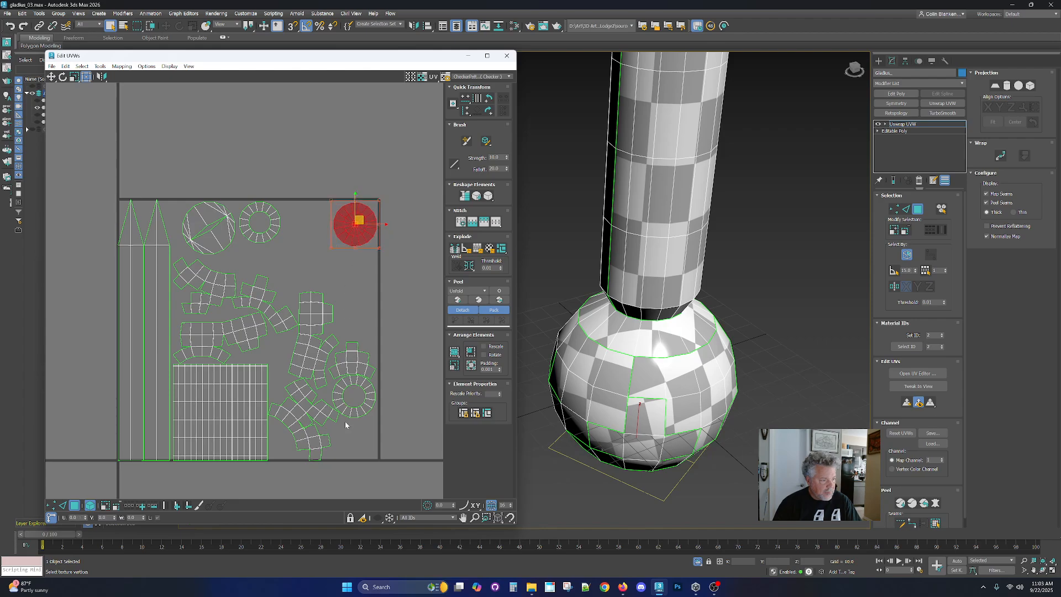
left_click_drag(352, 415, 306, 247)
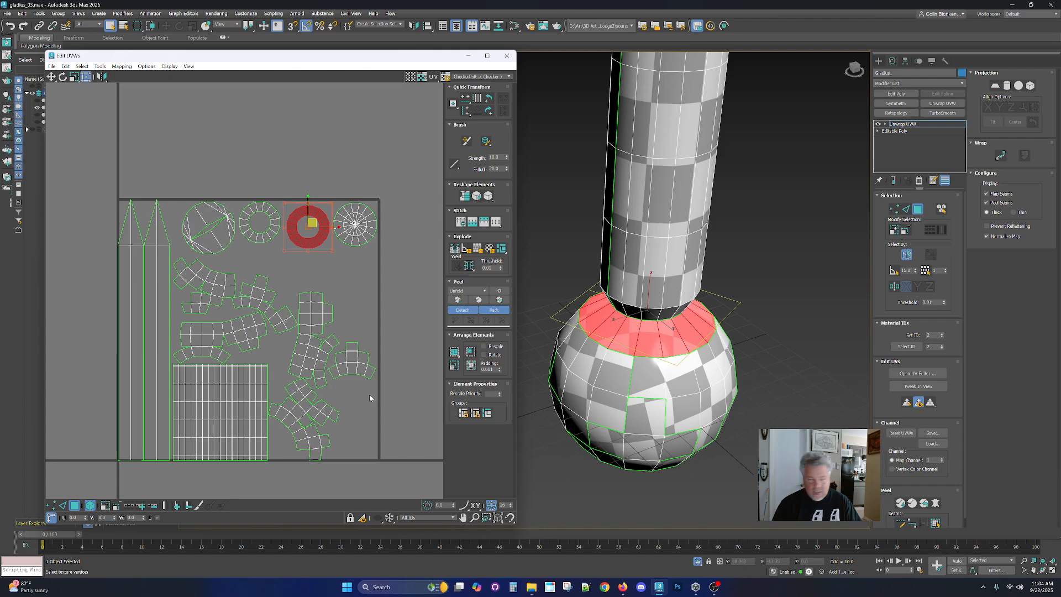
Place the fan-shaped shell in the tile's lower-right corner, the cross-shaped shell upright beside the grip, and the tall pommel shell above the fan.
middle_click_drag(354, 365, 374, 346)
left_click(336, 297)
left_click_drag(337, 296, 340, 277)
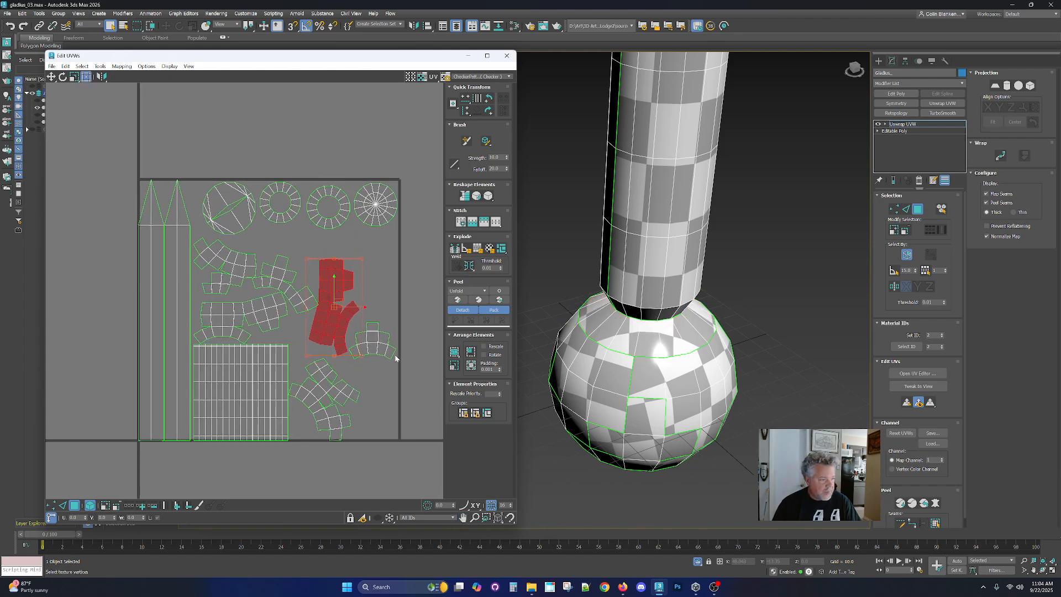
left_click_drag(387, 347, 399, 427)
mouse_move(325, 382)
left_mouse_down()
mouse_move(348, 360)
mouse_move(323, 392)
left_mouse_up()
left_click_drag(336, 322, 377, 376)
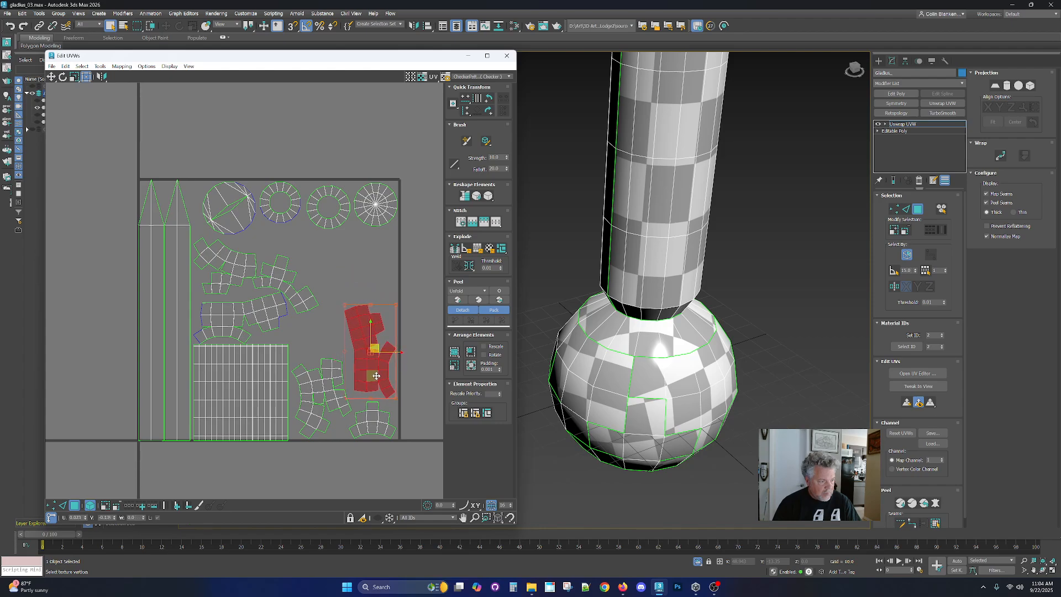
Arrange the remaining three pommel shells in the tile's middle: one below the right cap, one turned upright, one just above the grip.
left_click_drag(304, 303, 376, 293)
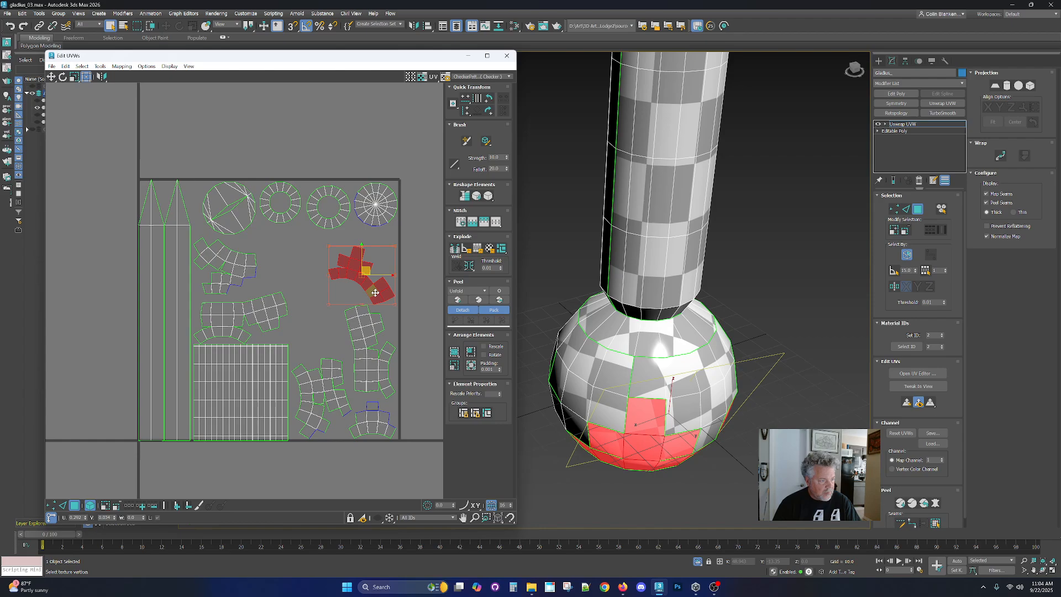
left_click(306, 318)
left_click_drag(256, 316, 276, 357)
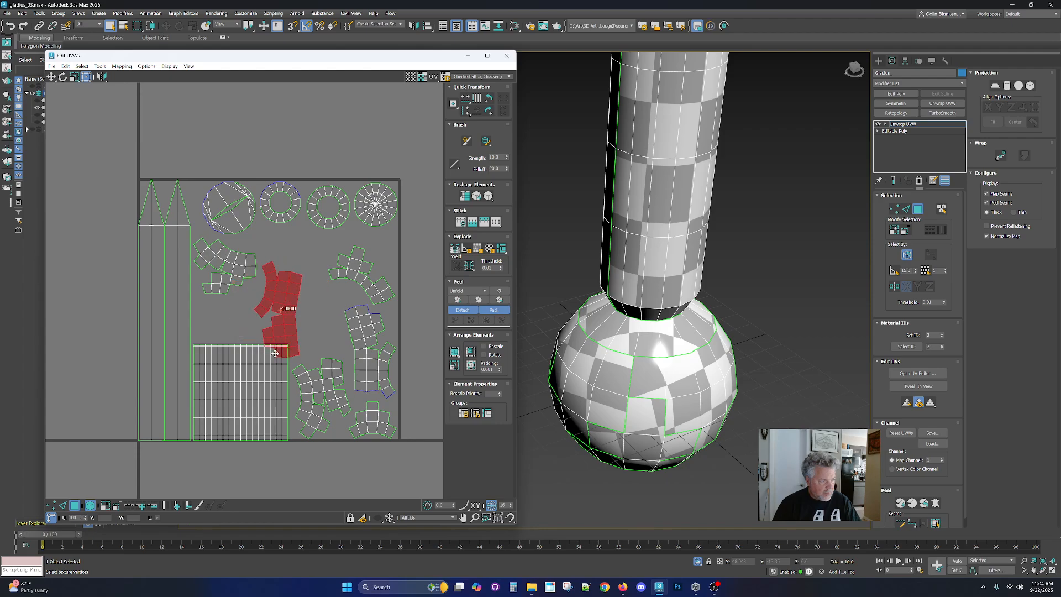
left_click_drag(292, 319, 315, 311)
left_click_drag(236, 270, 240, 318)
left_click(309, 328)
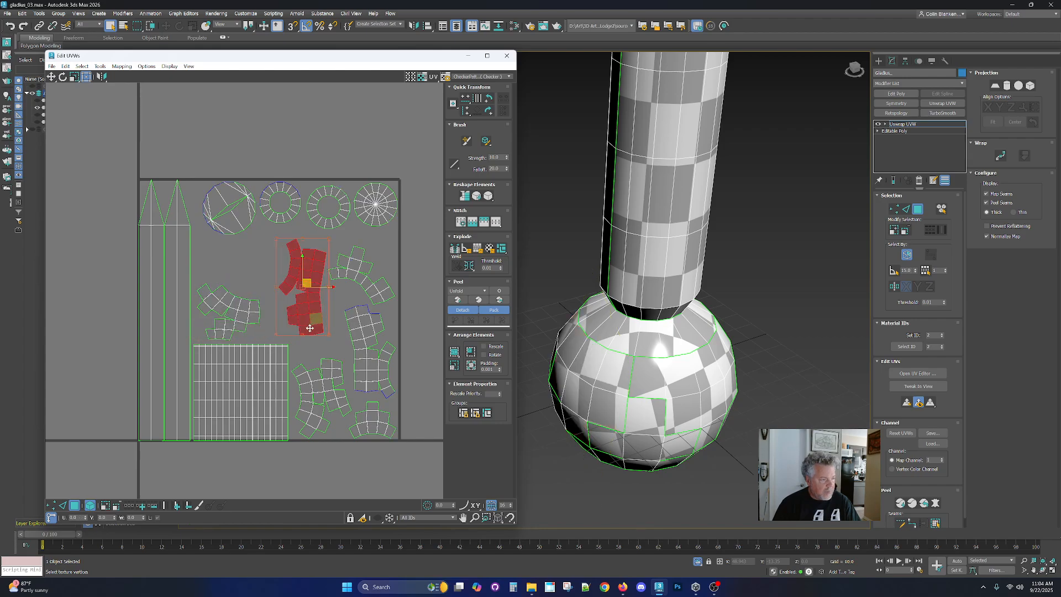
Lay the central upright pommel shell horizontally below the largest round cap, and turn the small branched shell beneath the ring-shaped shells.
left_click_drag(303, 335, 262, 254)
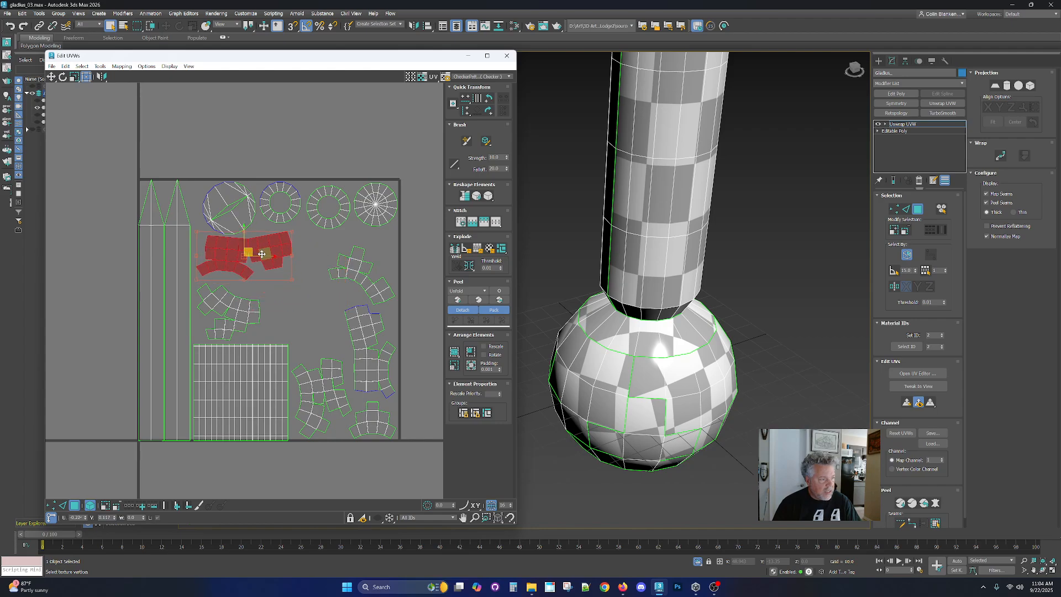
left_click(362, 279)
left_click_drag(359, 306, 350, 256)
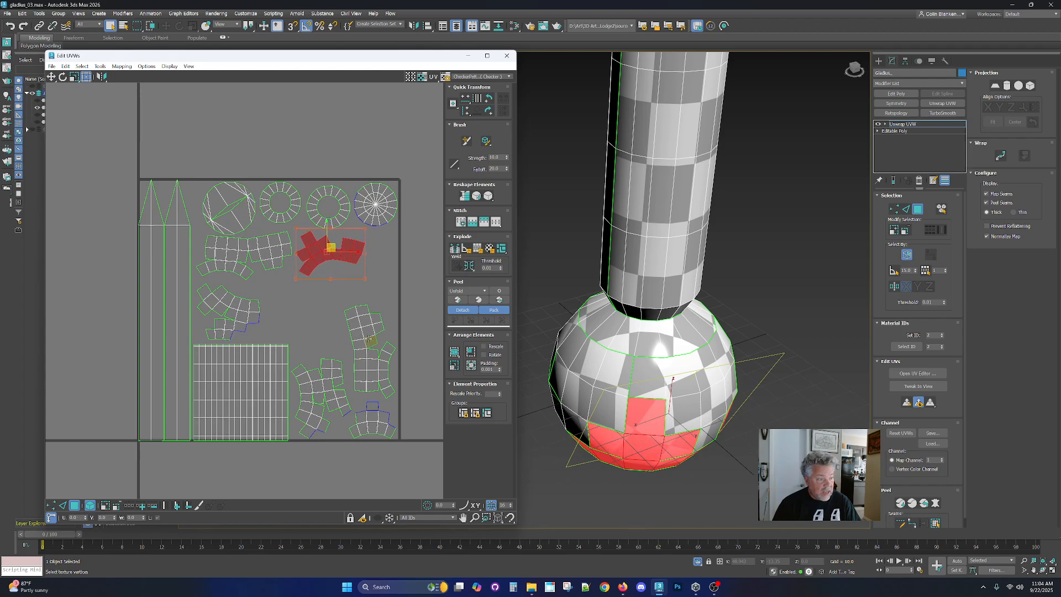
Raise the tall pommel shell and the cross-shaped shell within the tile, and place the fan-shaped shell below the cross-shaped one.
mouse_move(368, 339)
left_mouse_down()
mouse_move(354, 298)
mouse_move(426, 376)
mouse_move(371, 378)
mouse_move(382, 328)
mouse_move(384, 344)
left_mouse_up()
left_click_drag(340, 394, 326, 316)
left_click_drag(368, 416, 316, 377)
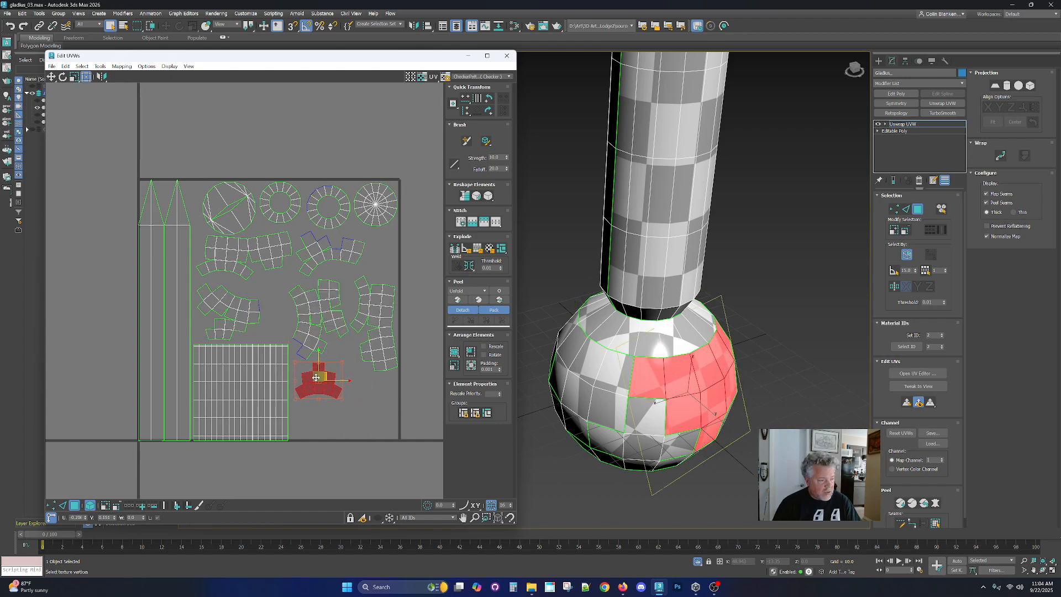
Lay the tall pommel shell horizontally in the tile's lower-right corner and place the fan-shaped shell just above it.
left_click_drag(370, 358, 371, 425)
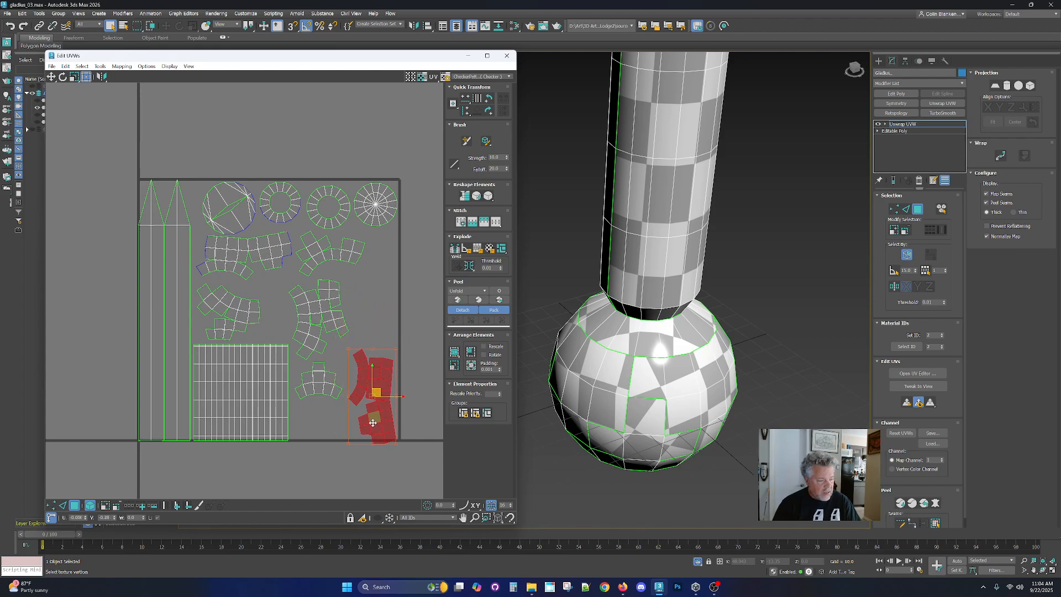
left_click_drag(371, 345, 380, 423)
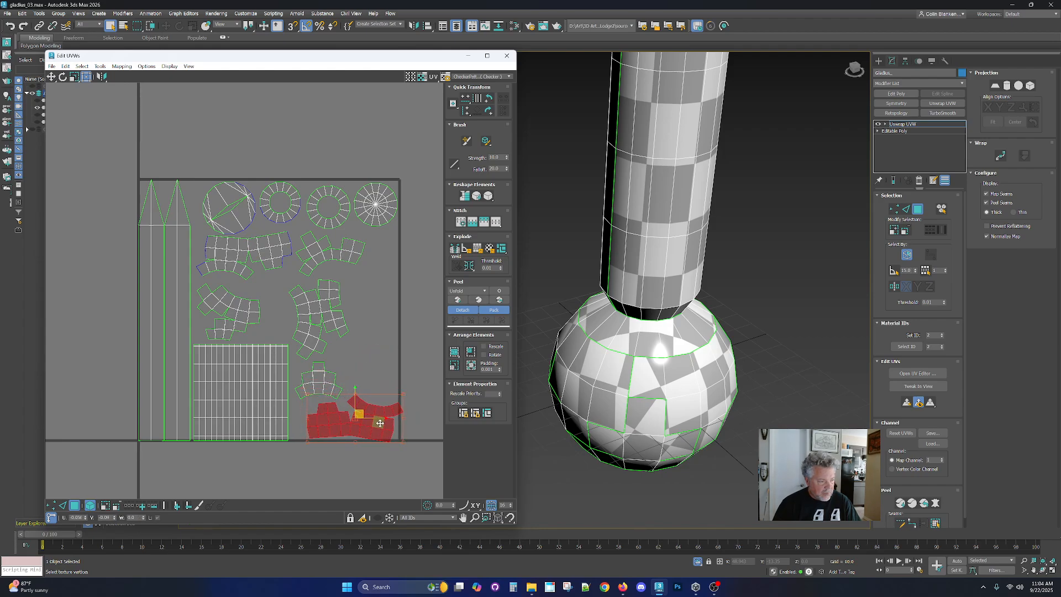
left_click(384, 356)
left_click_drag(320, 370, 357, 363)
Lower the upright cross-shaped shell beside the fan, and nudge the bottom shell toward the grip so the three fit closely.
left_click(328, 323)
left_click_drag(328, 323, 332, 350)
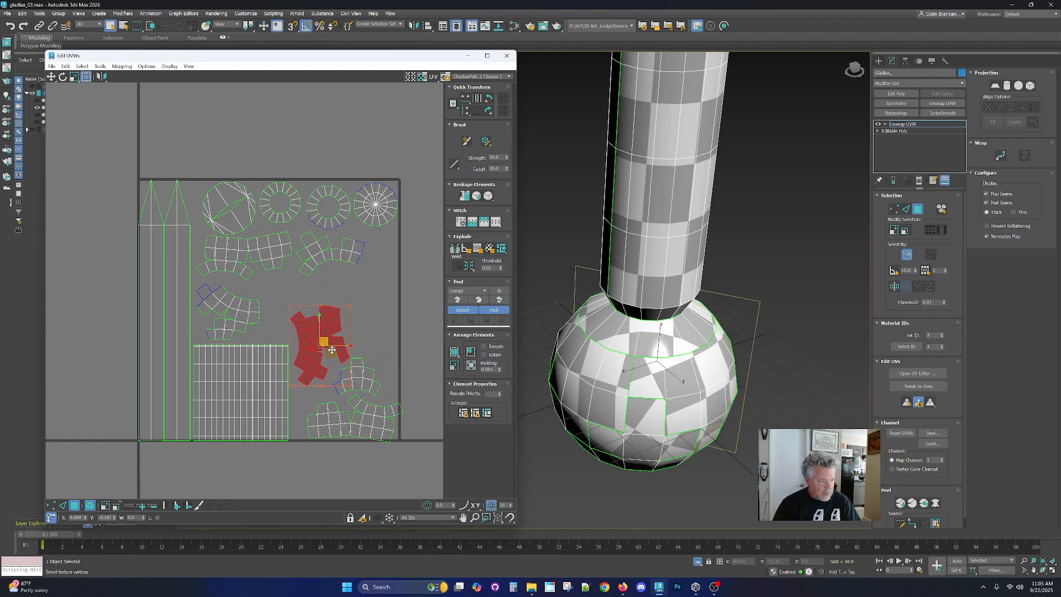
left_click_drag(358, 419, 341, 417)
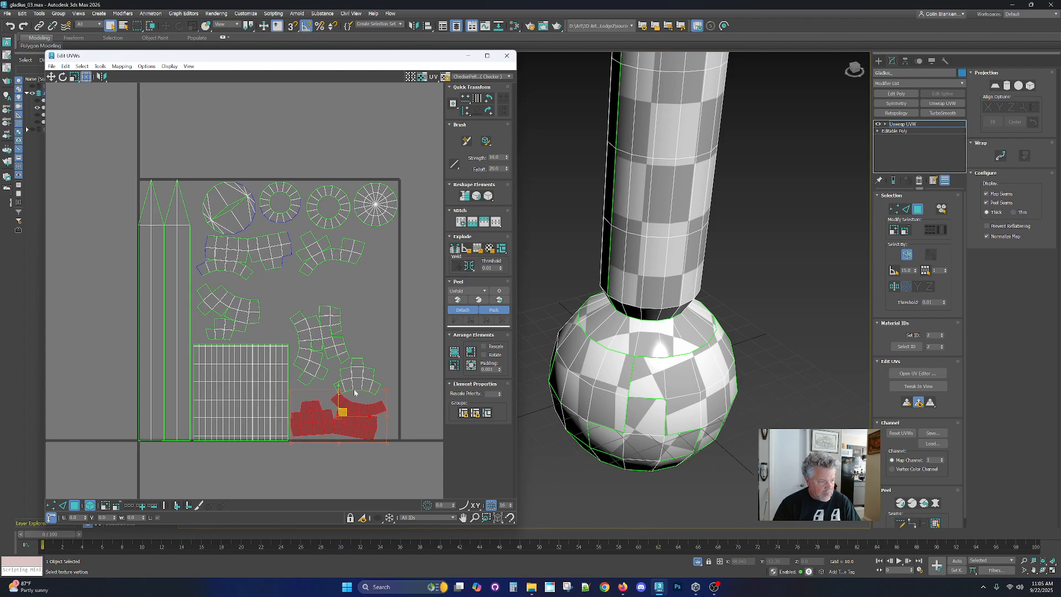
left_click_drag(371, 372, 382, 373)
left_click(324, 338)
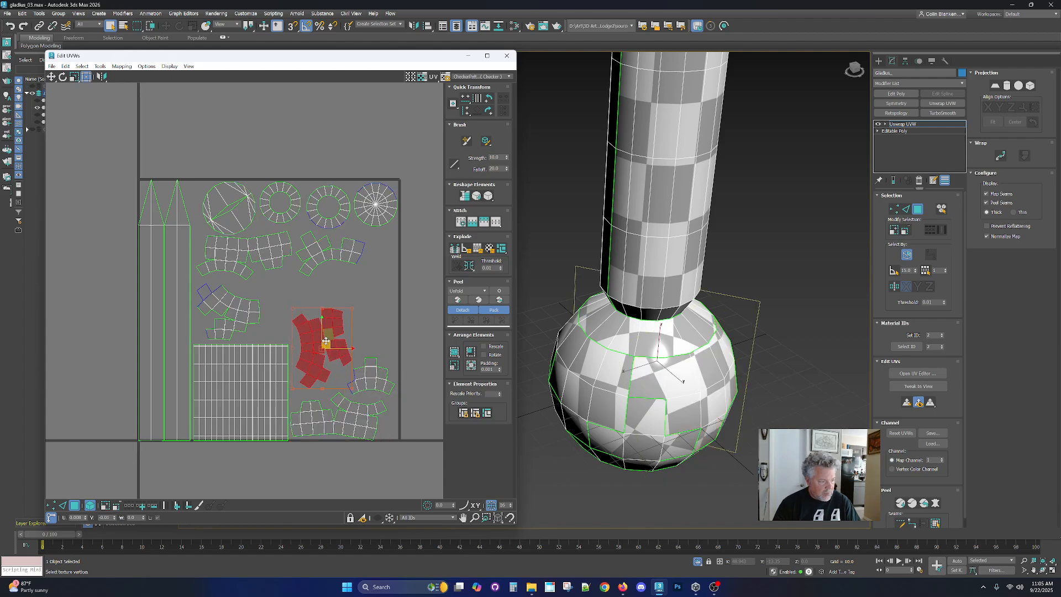
left_click_drag(324, 339, 327, 340)
left_click(317, 415)
left_click_drag(318, 416, 319, 415)
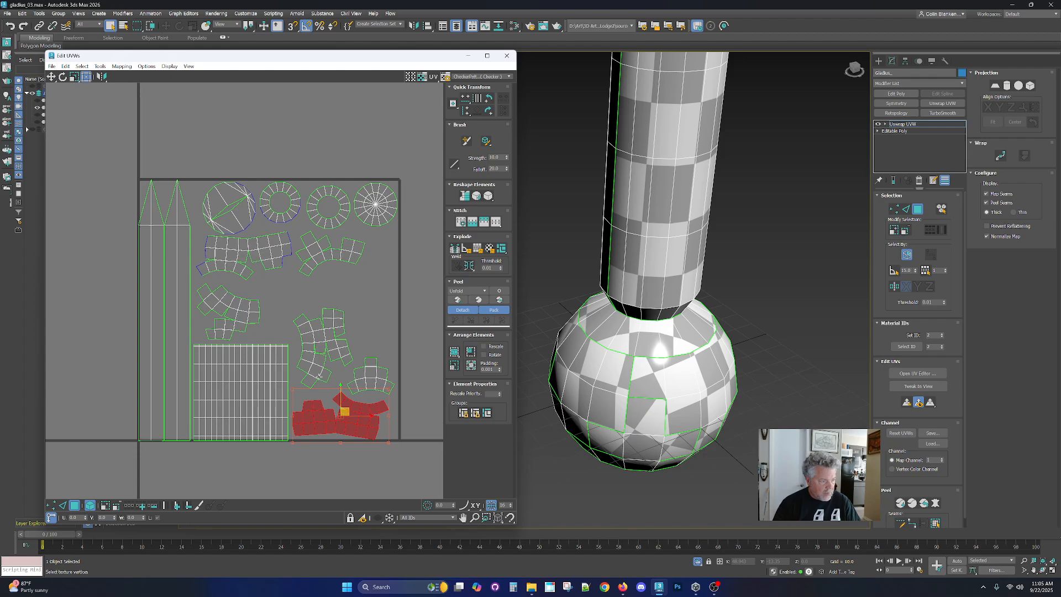
Stand the branched shell by the tile's right edge above the fan, and shift the upper horizontal shell beneath the ring-shaped shells.
left_click_drag(327, 256, 365, 376)
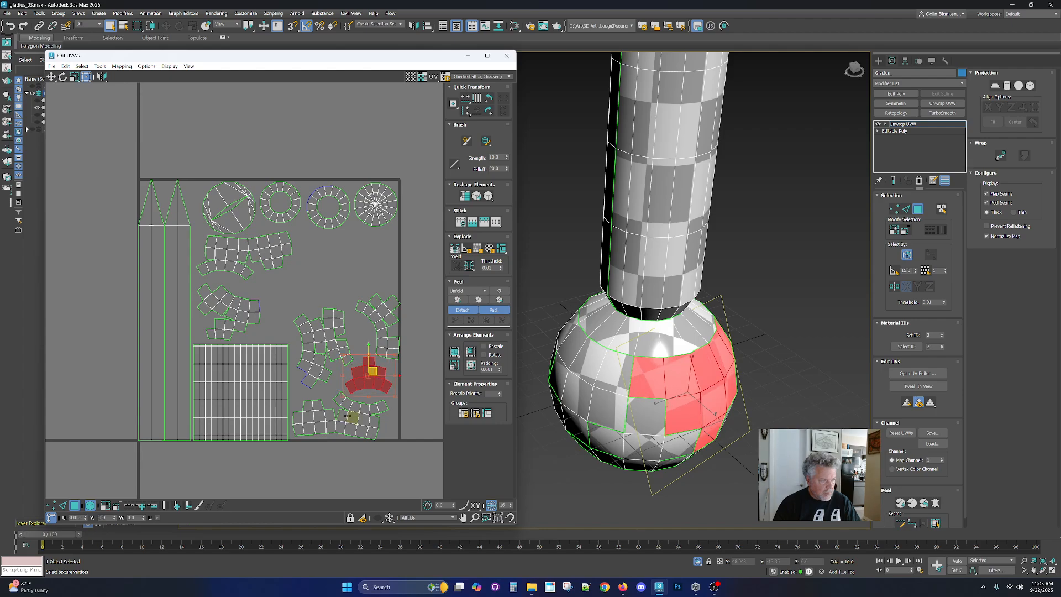
left_click_drag(385, 319, 382, 317)
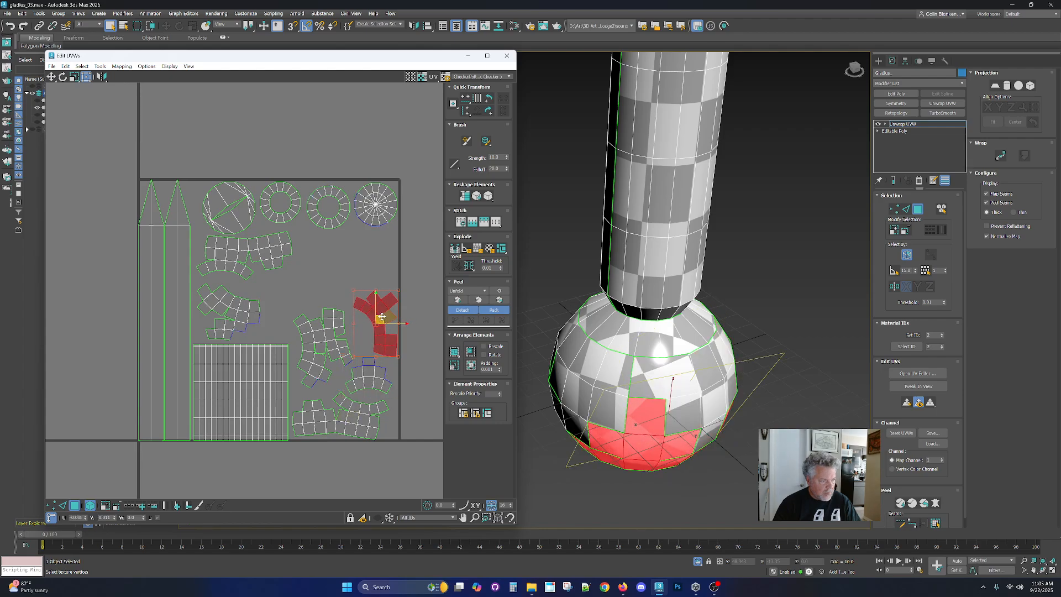
left_click_drag(230, 311, 247, 311)
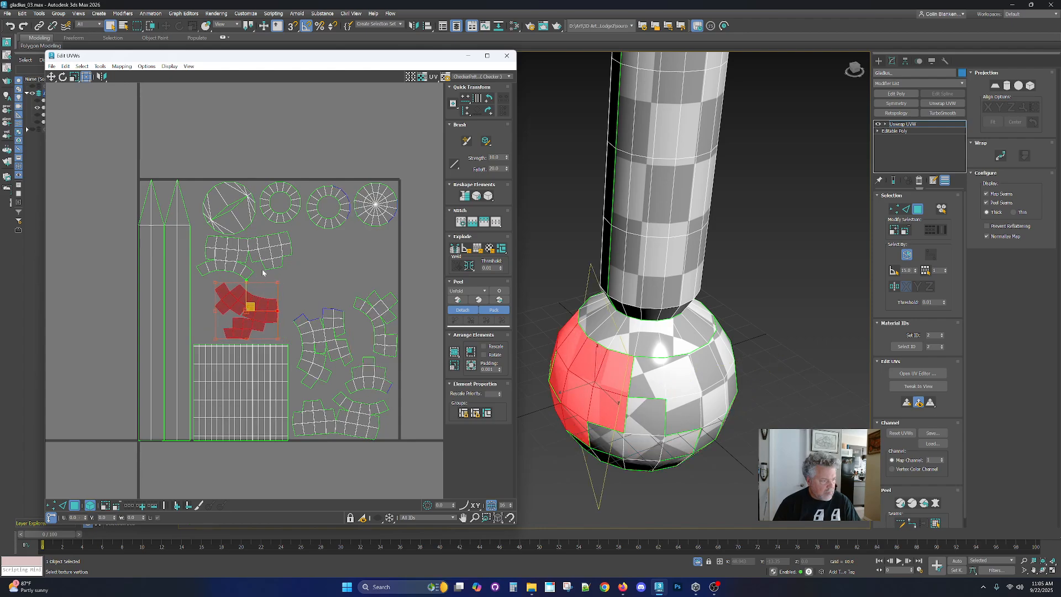
left_click_drag(269, 262, 359, 285)
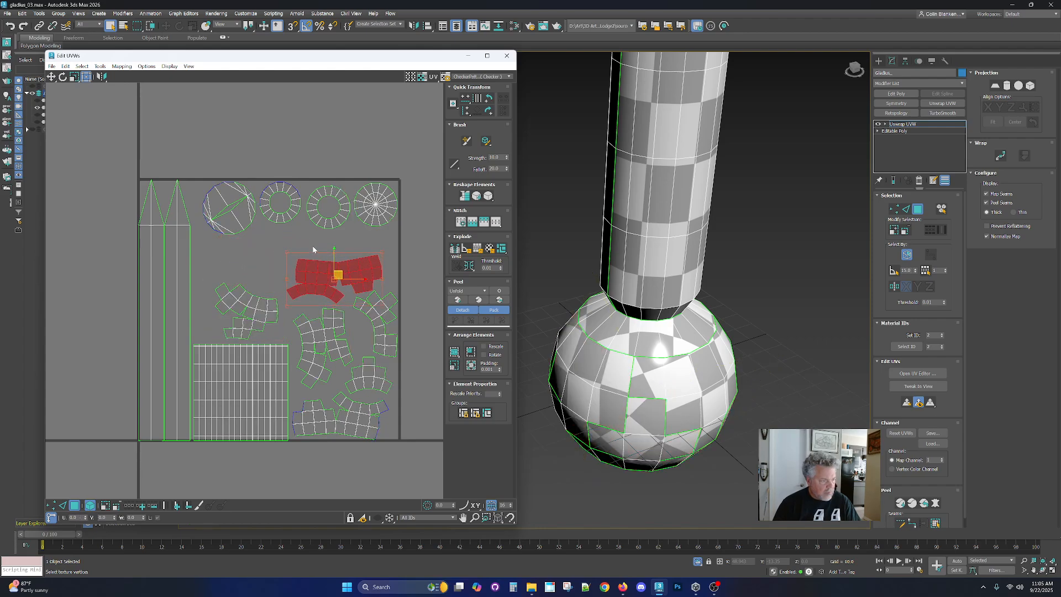
Select all the pommel side shells together and scale the group up slightly within the free space beside the grip.
left_click_drag(392, 435, 315, 337, "ctrl")
left_click(262, 310, "ctrl")
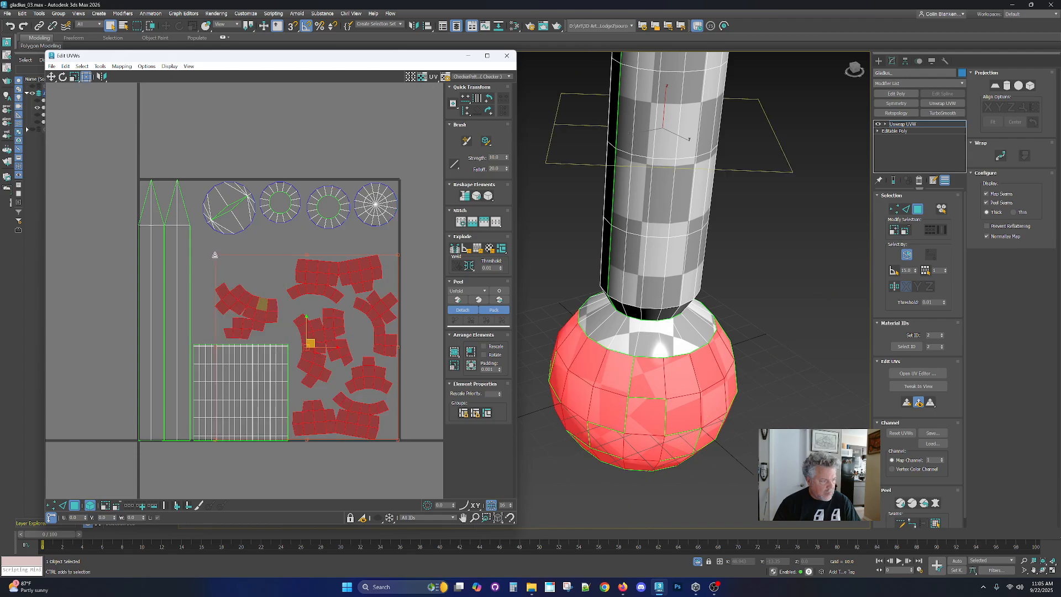
left_click_drag(216, 257, 212, 229)
Move the pommel shell above the grip up toward the round cap, and place the fan-shaped shell in the gap beneath it.
left_click(250, 309)
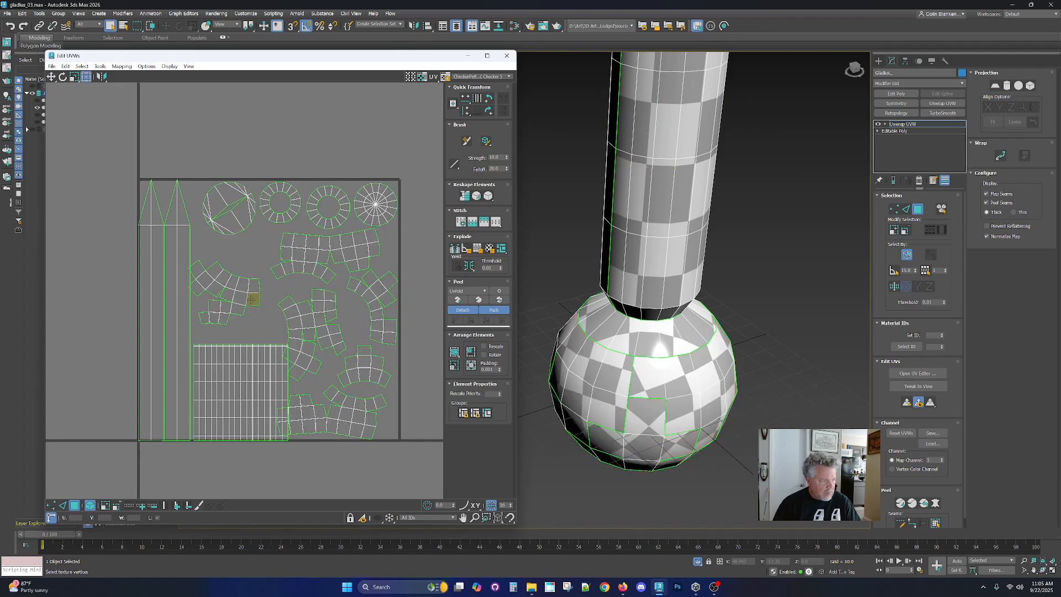
left_click(241, 292)
left_click_drag(245, 291, 250, 277)
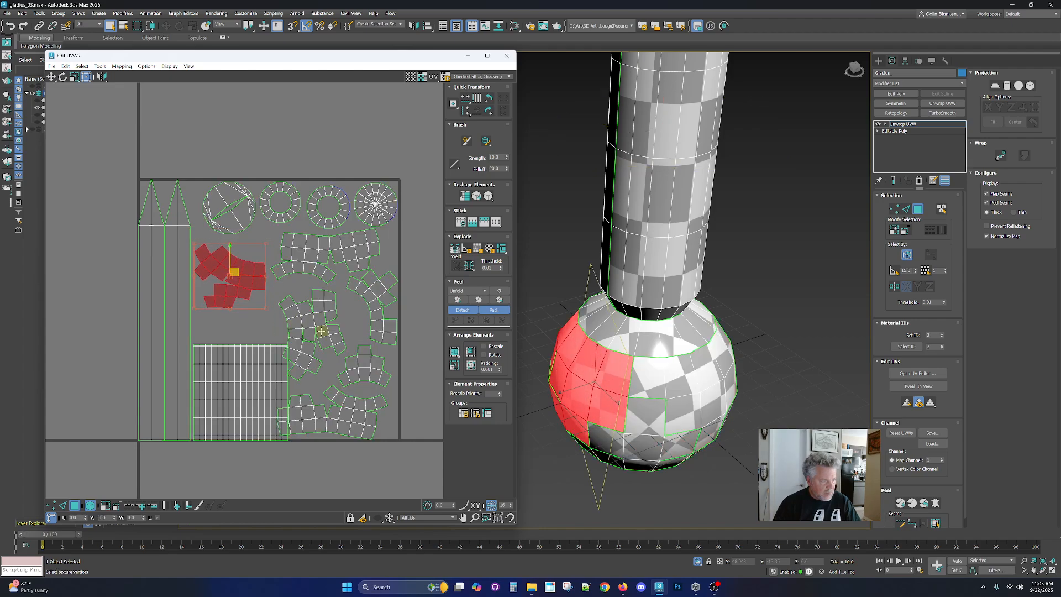
left_click_drag(356, 366, 248, 321)
left_click_drag(217, 262, 217, 256)
Move the upright cross-shaped shell and the bottom horizontal shell away from the grip into the freed space.
left_click(251, 324)
left_click_drag(309, 338, 317, 341)
left_click_drag(355, 403, 368, 401)
left_click_drag(292, 382, 299, 385, "ctrl")
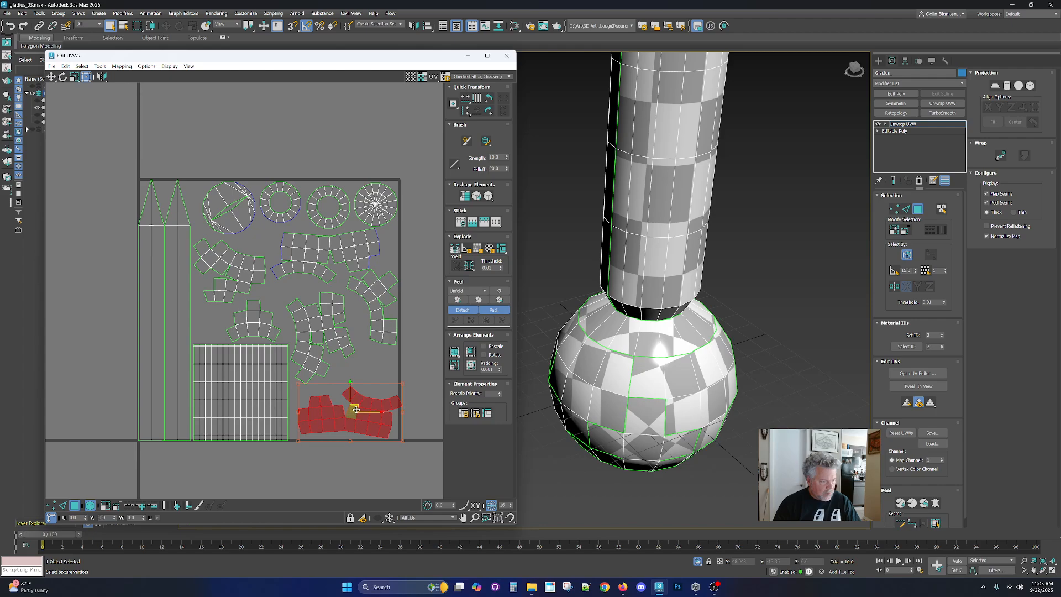
left_click_drag(356, 409, 353, 410)
Rotate the branched shell by the tile's right edge and the cross-shaped shell beside it so that they nest without overlapping.
left_click(378, 319)
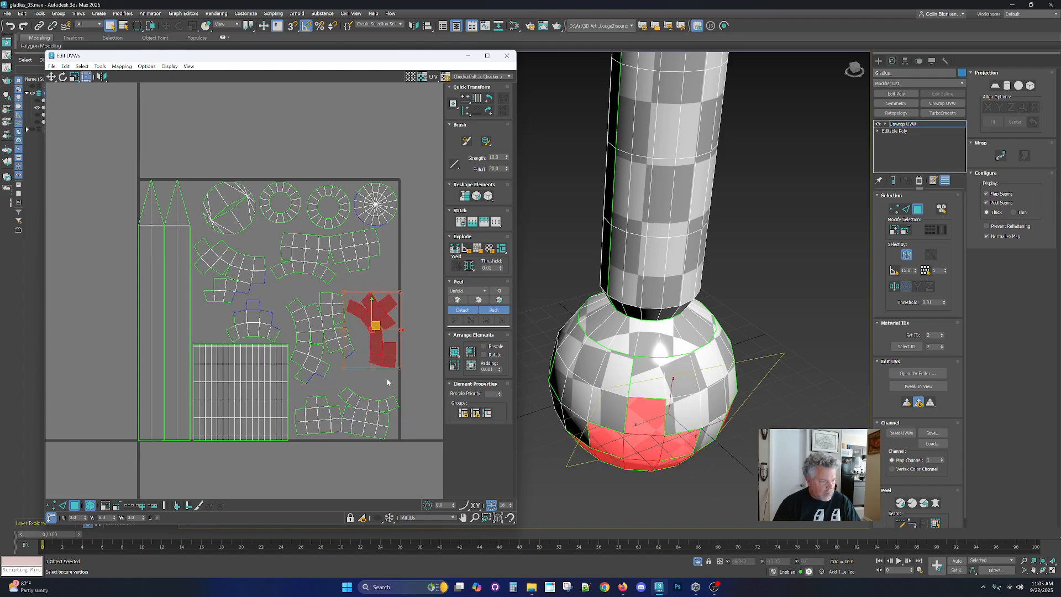
left_click_drag(372, 368, 369, 367)
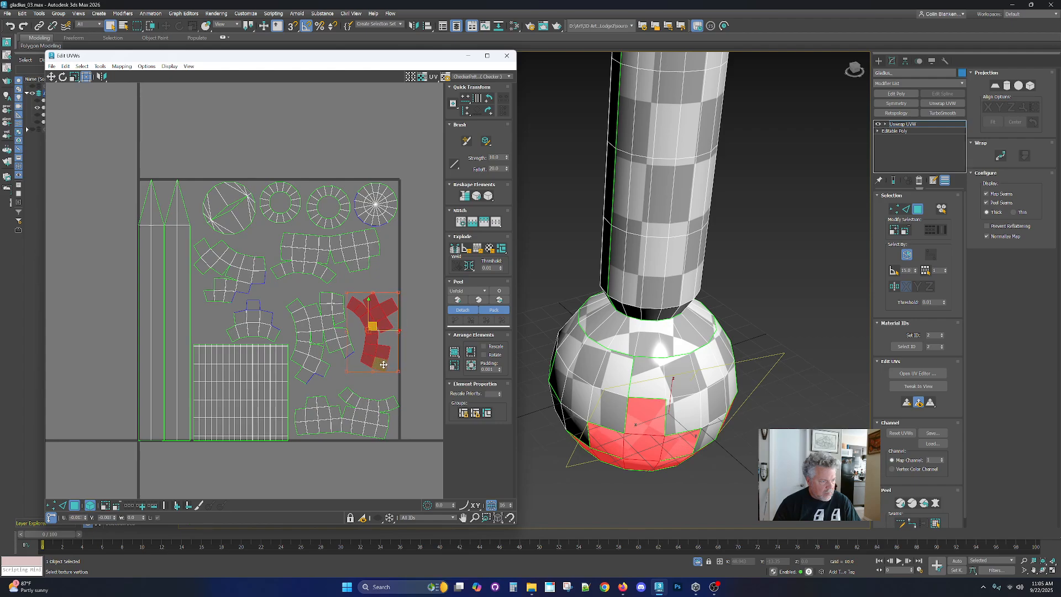
left_click(338, 329)
left_click_drag(338, 329, 336, 326)
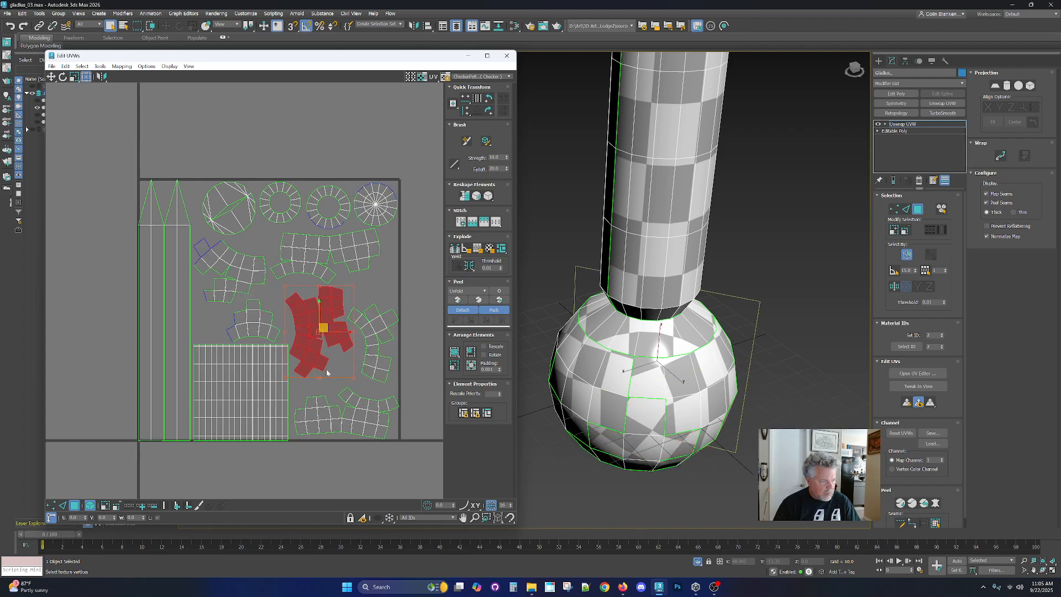
left_click_drag(317, 377, 369, 326)
left_click(387, 279)
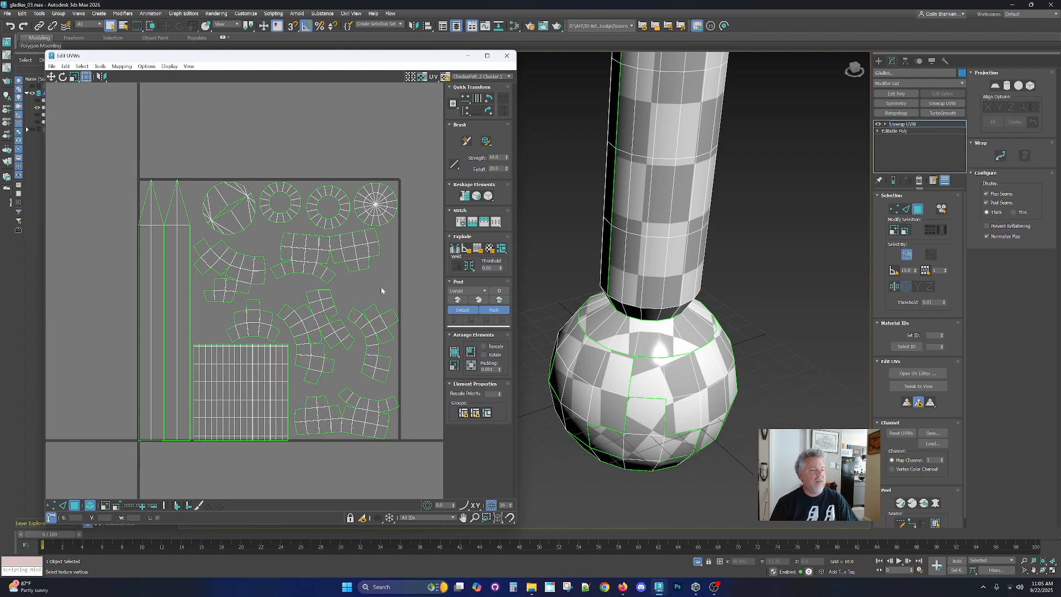
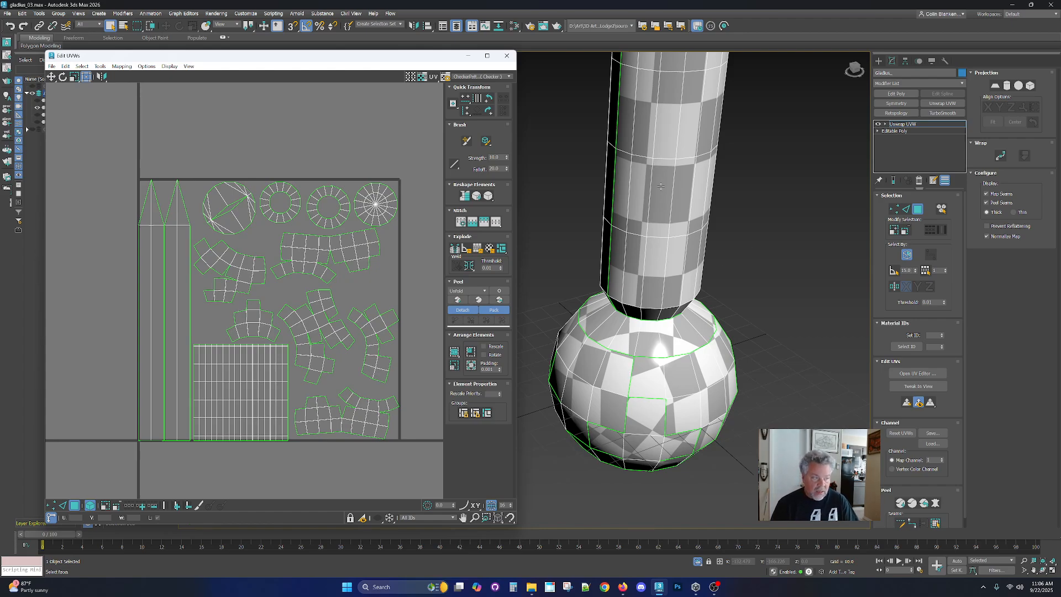
Close the small gap inside the cross-shaped shell by joining its split corner vertices with Target Weld.
scroll(309, 332, "up", 6)
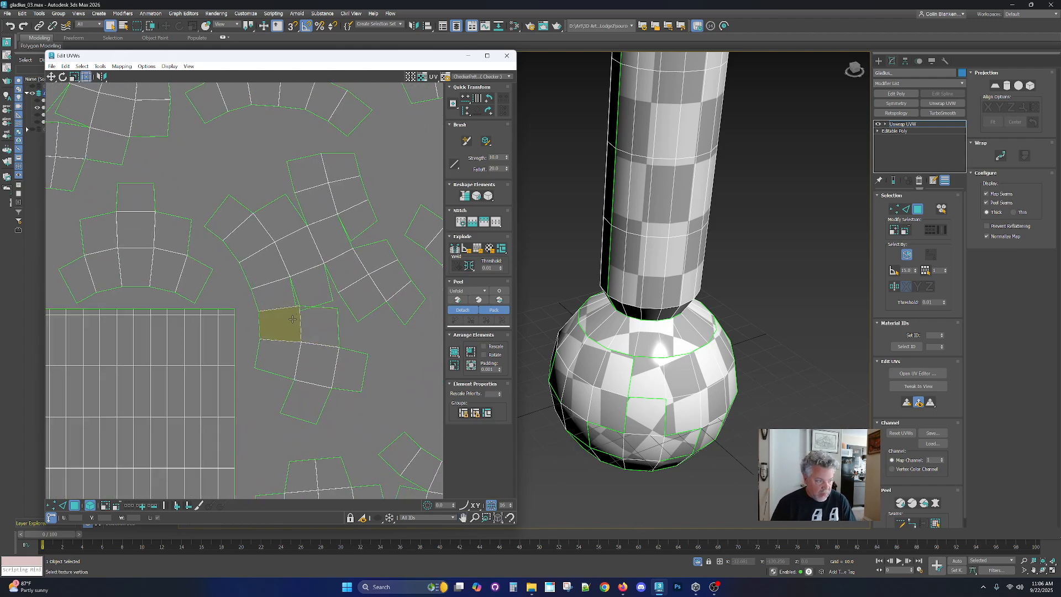
key("1")
left_click(409, 370)
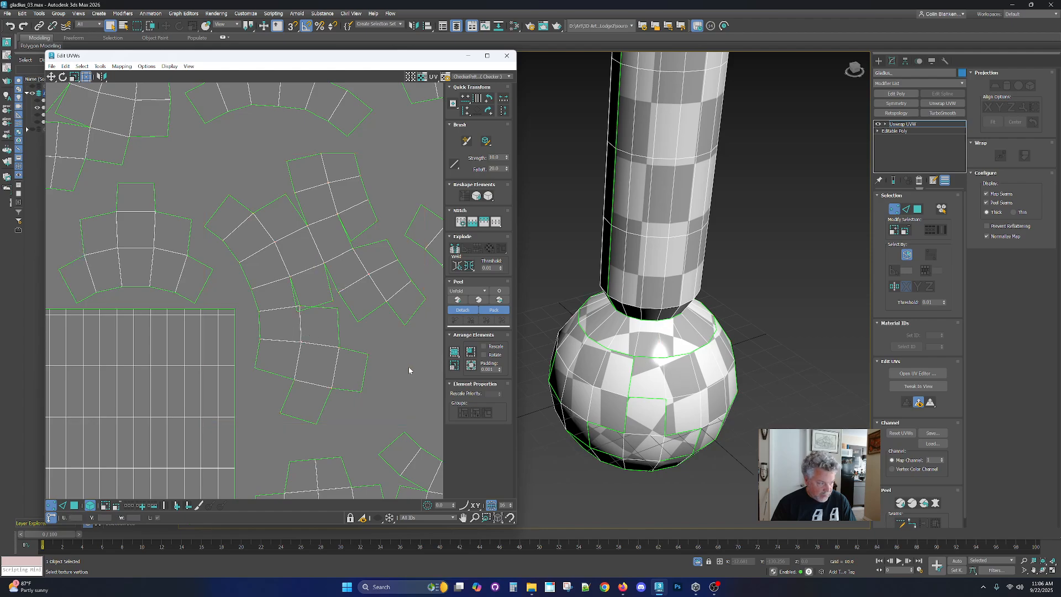
left_click(297, 307)
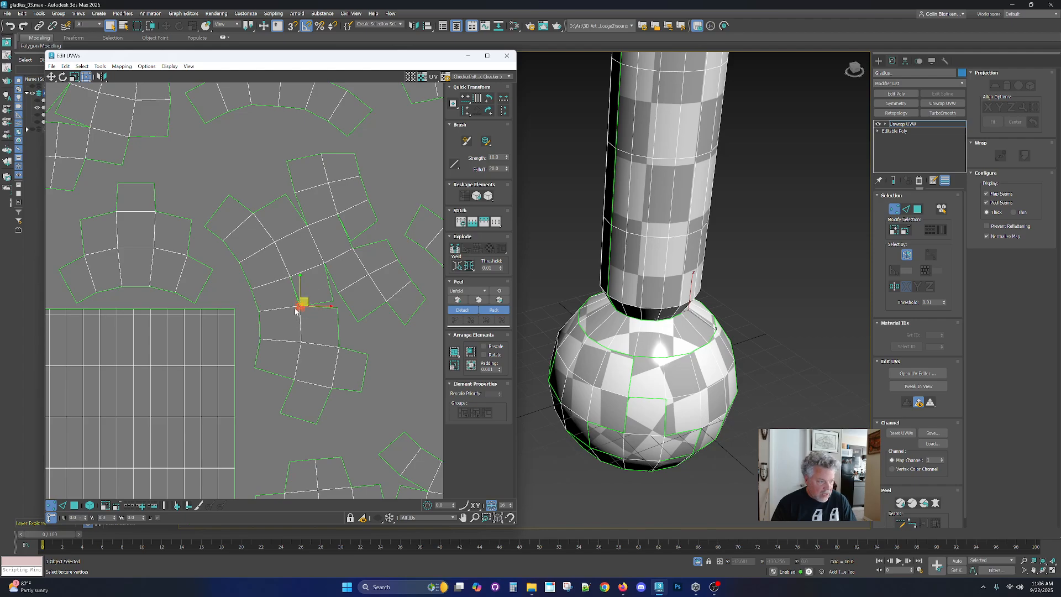
right_click(295, 311)
left_click(271, 323)
left_click_drag(301, 304, 339, 295)
right_click(349, 283)
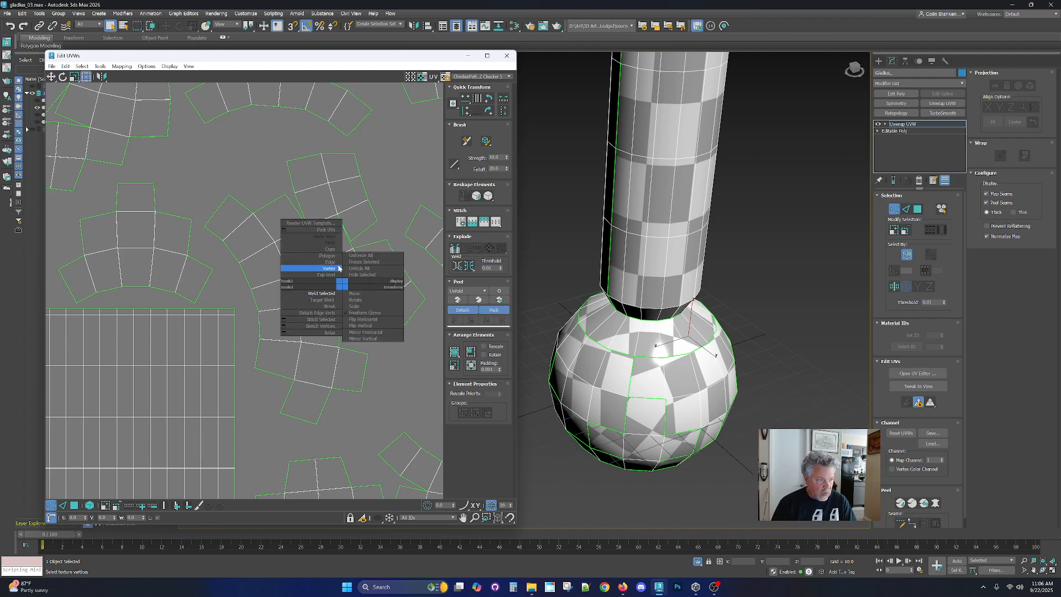
left_click(308, 301)
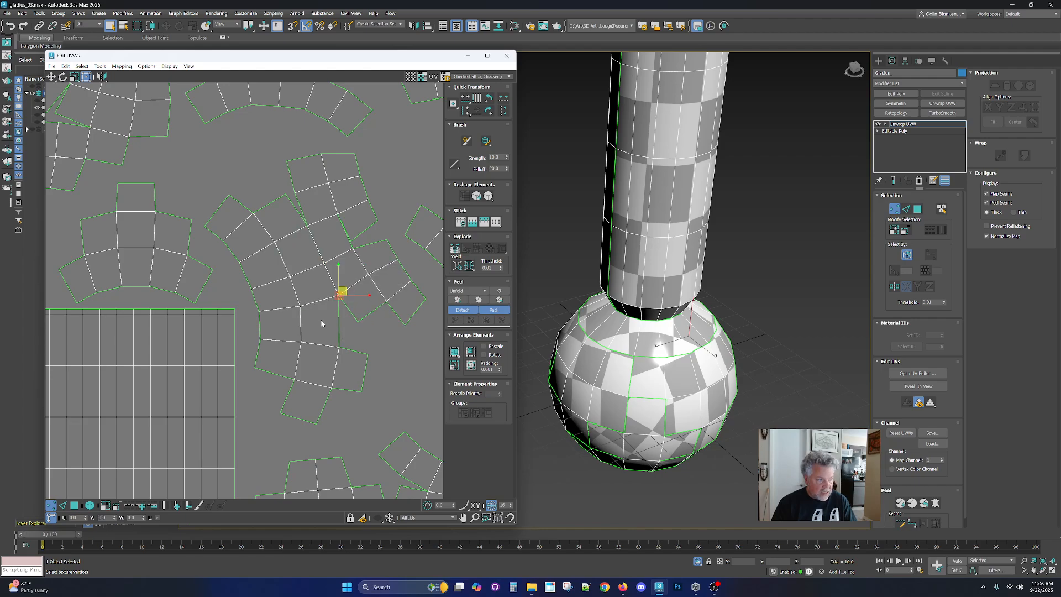
Try to target-weld the curved arm's loose vertex to the outer corner of the neighbouring arm, and undo the last attempts.
left_click_drag(288, 194, 280, 164)
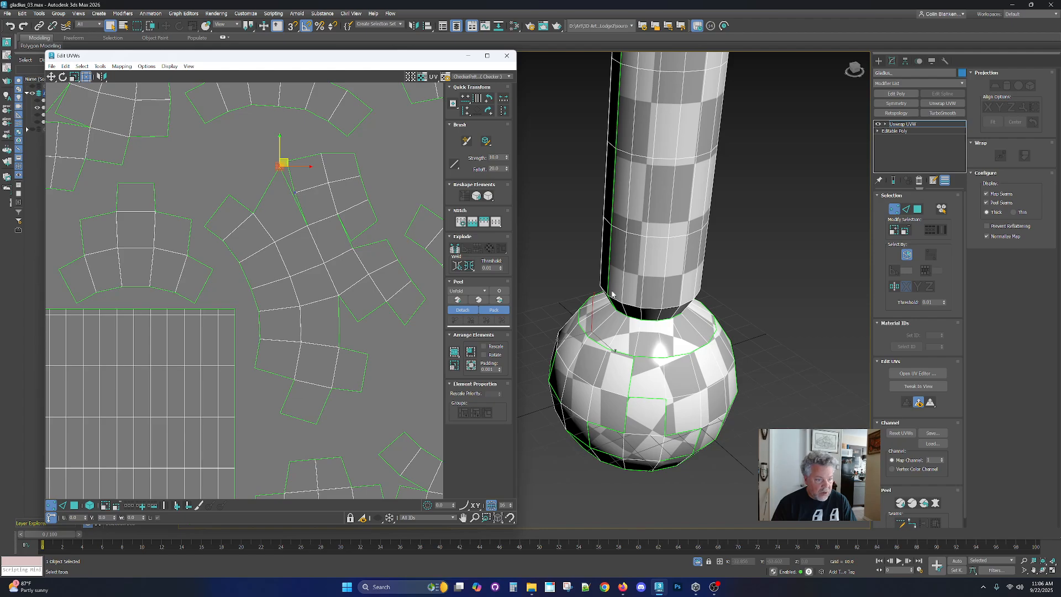
middle_click_drag(624, 334, 652, 338, "alt")
scroll(598, 346, "up", 2)
left_click_drag(284, 162, 288, 161)
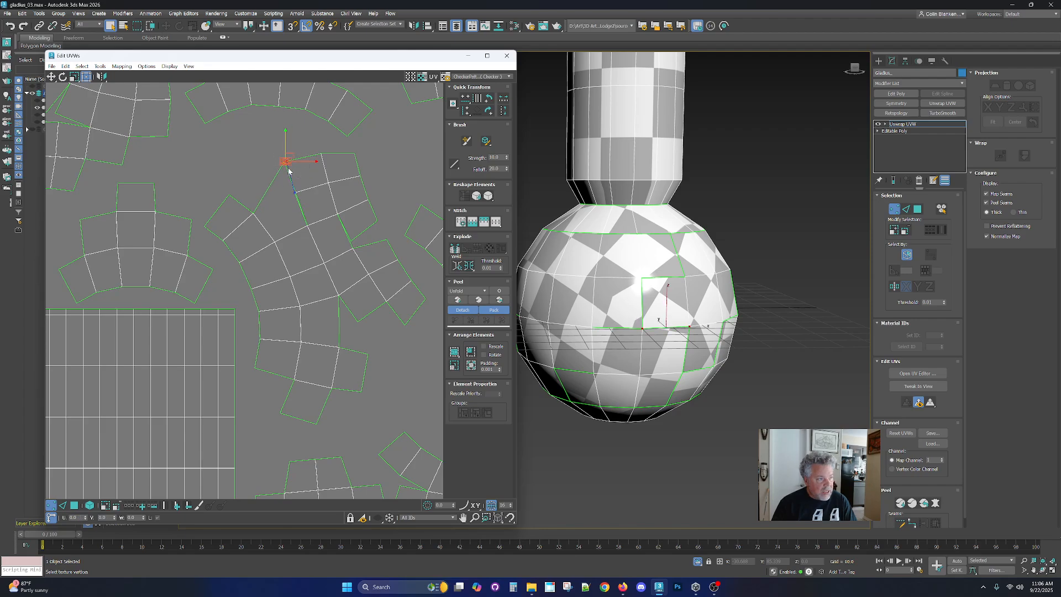
right_click(255, 137)
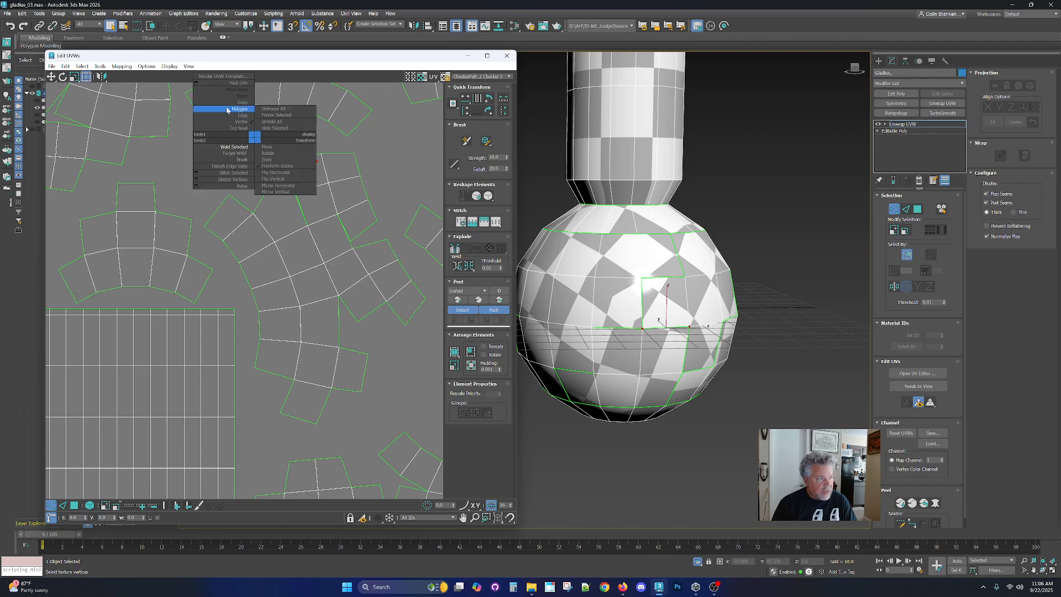
left_click(216, 147)
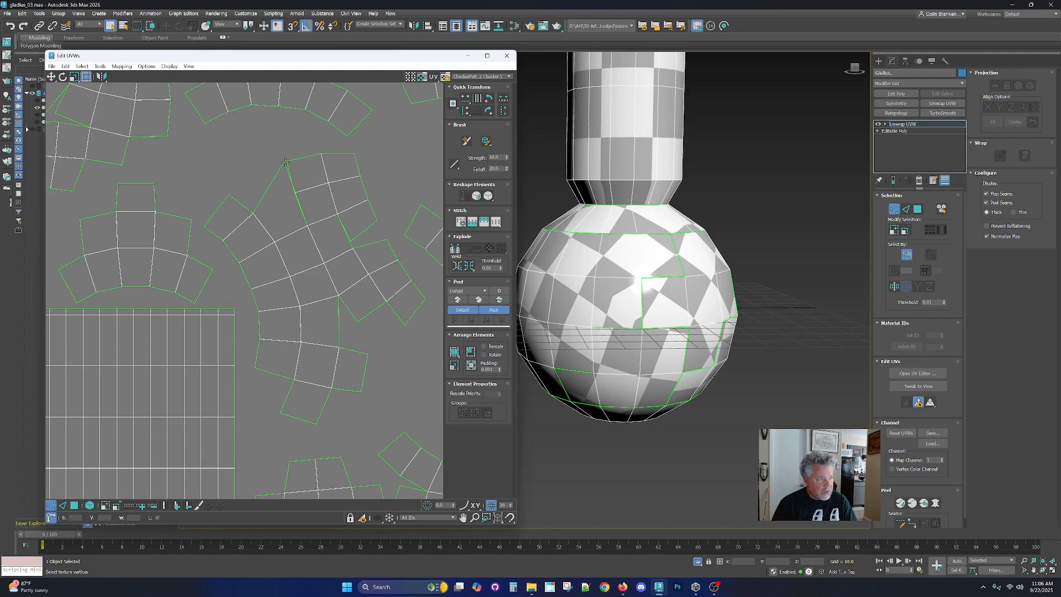
mouse_move(285, 162)
left_mouse_down()
mouse_move(289, 194)
mouse_move(295, 161)
left_mouse_up()
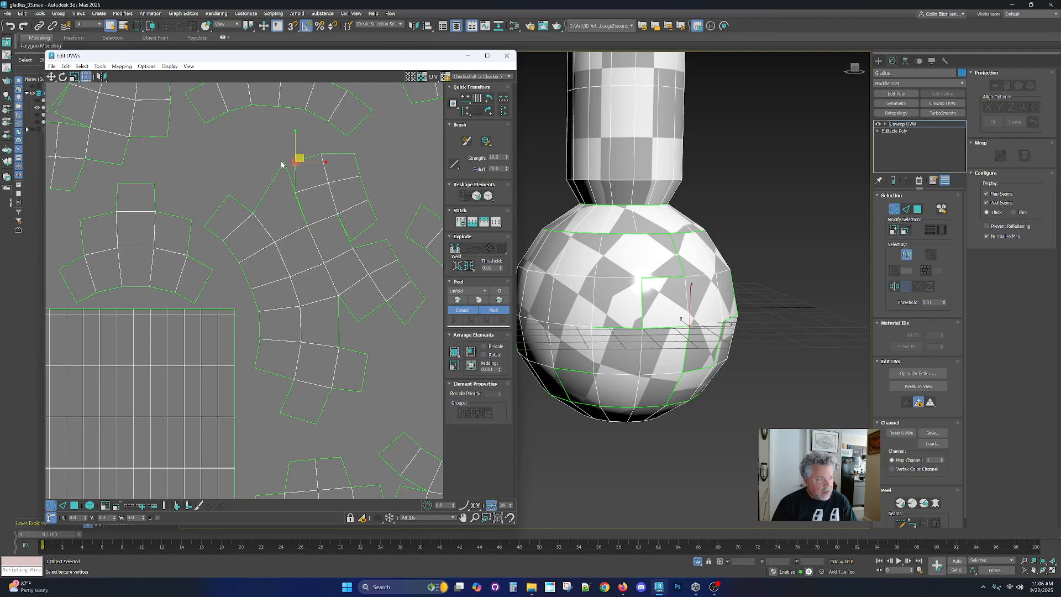
key("ctrl+z")
key("ctrl+z")
key("ctrl+z")
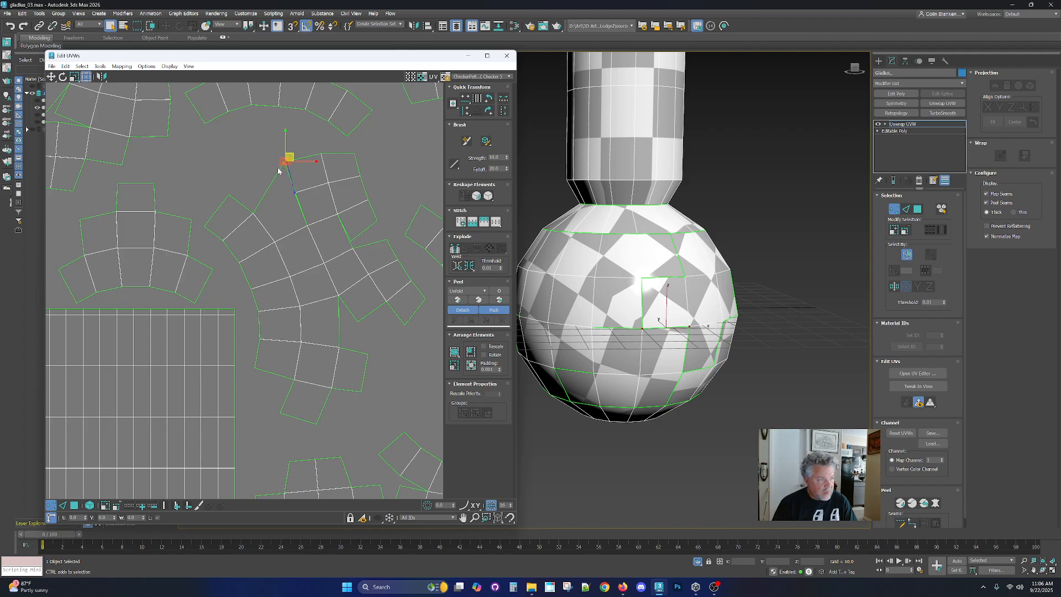
Try to move the curved arm's loose vertex onto the neighbouring arm's inner corner, and undo the attempt.
left_click_drag(289, 158, 298, 183)
left_click(294, 182)
key("ctrl+z")
key("ctrl+z")
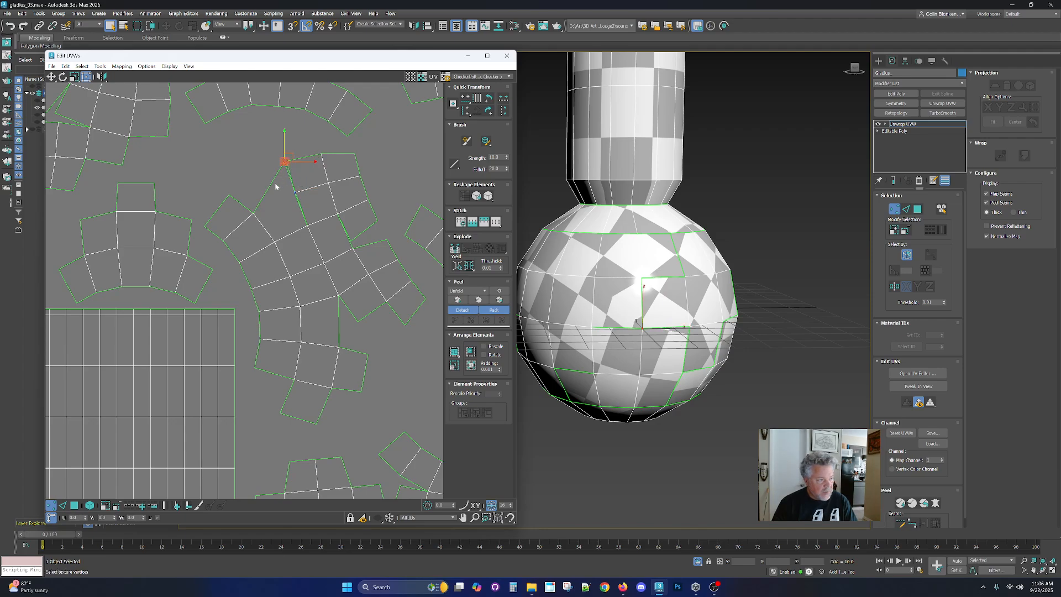
Move the curved arm's loose vertex onto the neighbouring arm's inner corner and weld the two overlapping vertices together.
left_click_drag(288, 156, 310, 211)
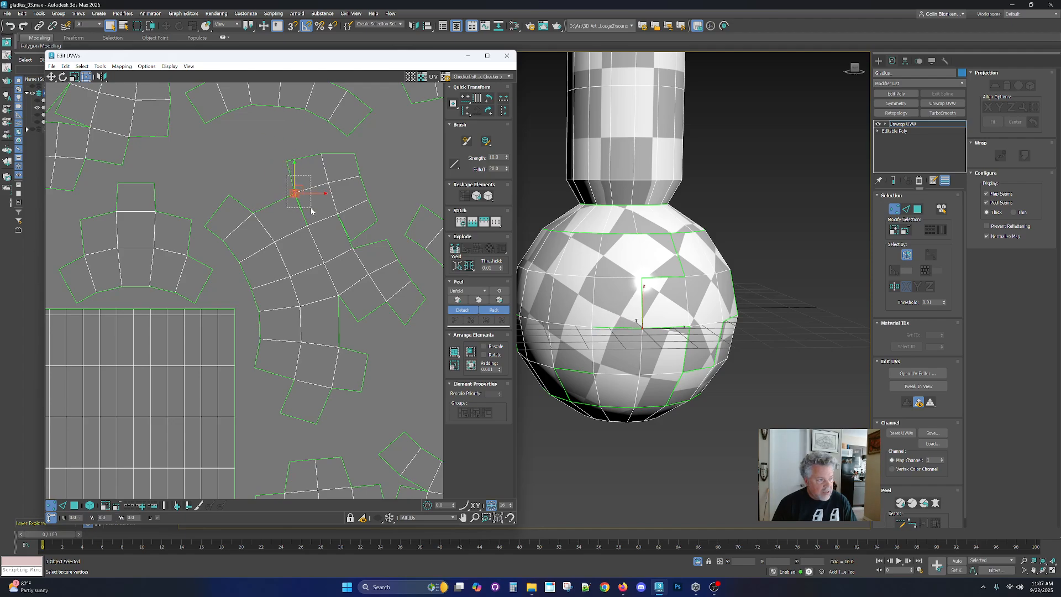
right_click(302, 202)
left_click(276, 211)
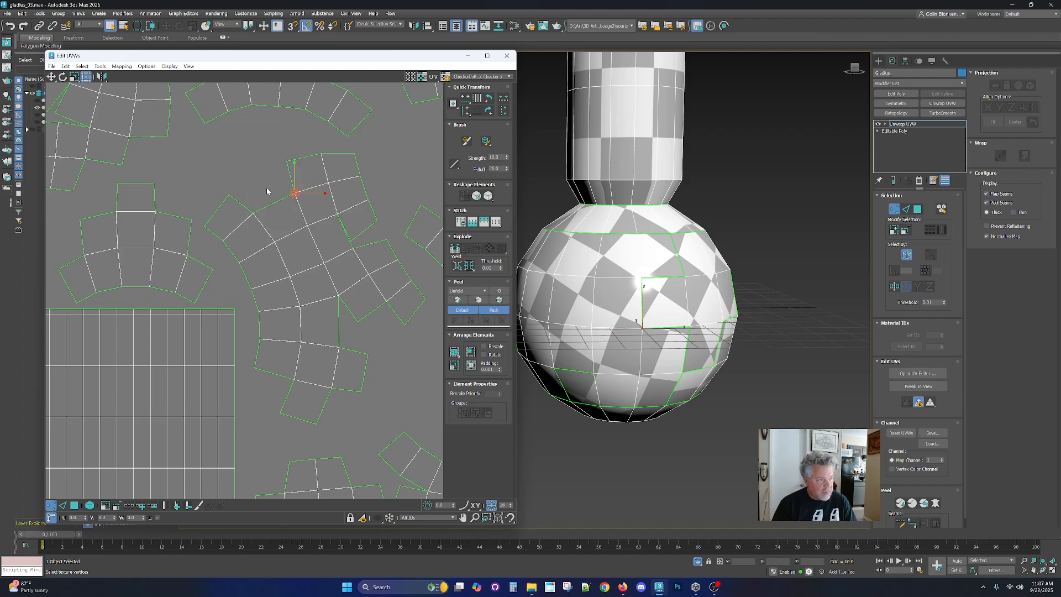
scroll(277, 225, "down", 2)
scroll(279, 233, "down", 2)
middle_click_drag(297, 236, 341, 294)
scroll(342, 295, "down", 1)
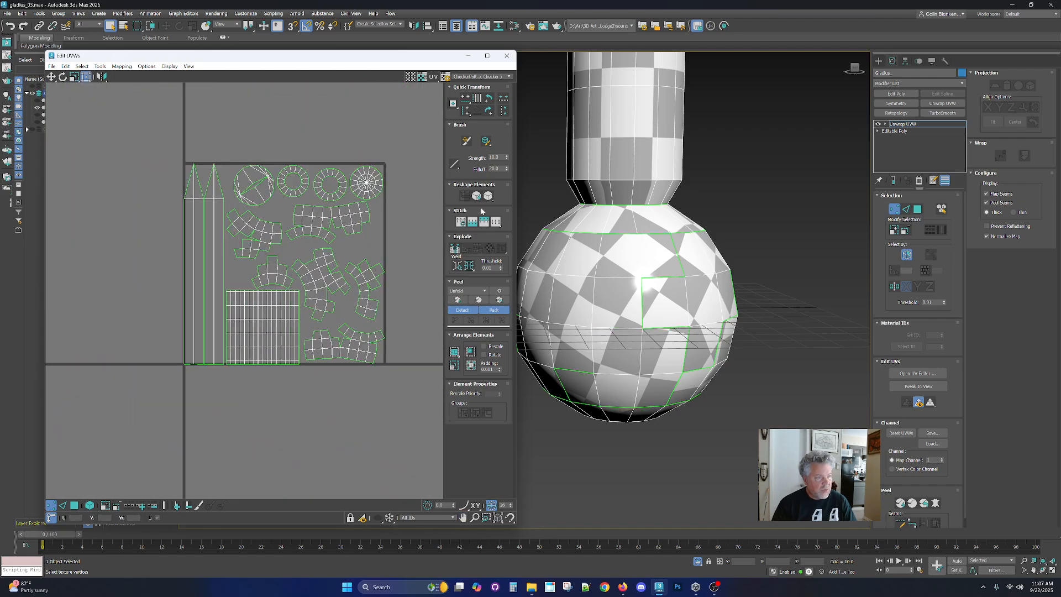
Collapse the finished Unwrap UVW modifier into the Editable Poly and rename the sword object Gladius_Solution 3.
left_click(505, 57)
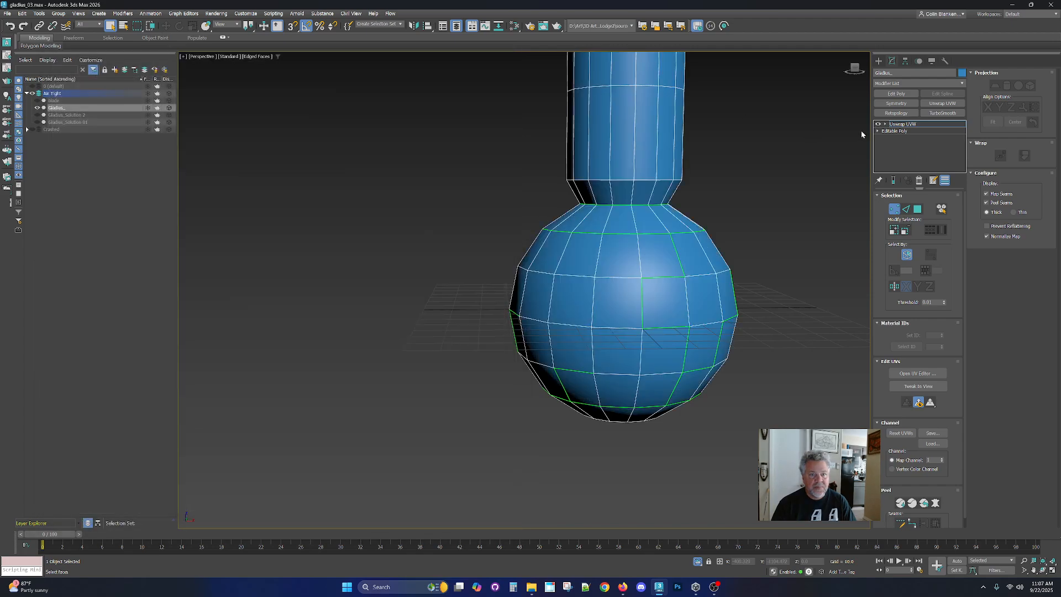
right_click(912, 123)
left_click(941, 201)
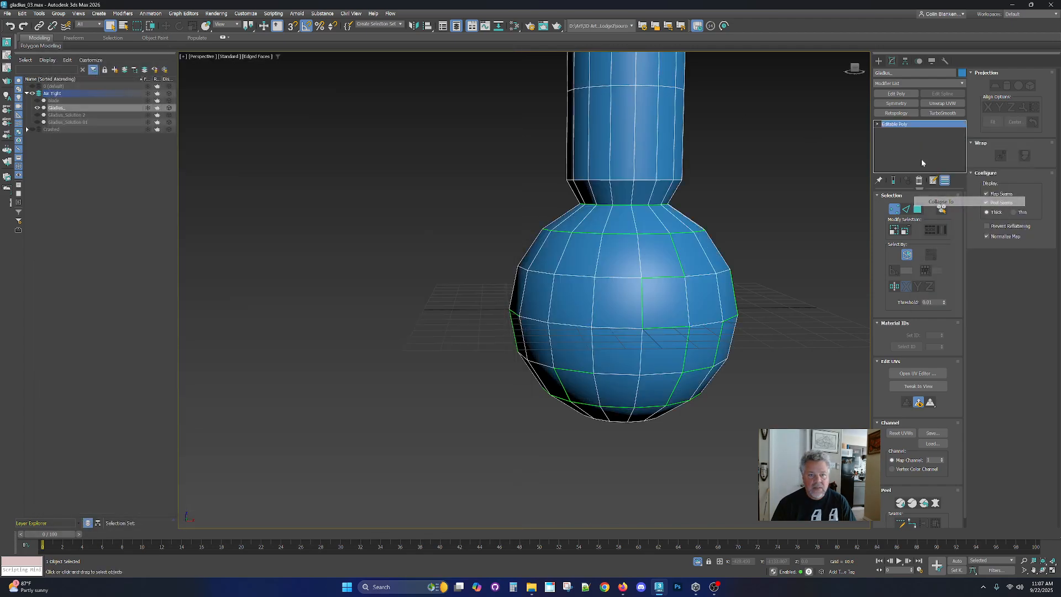
type("Solution 3")
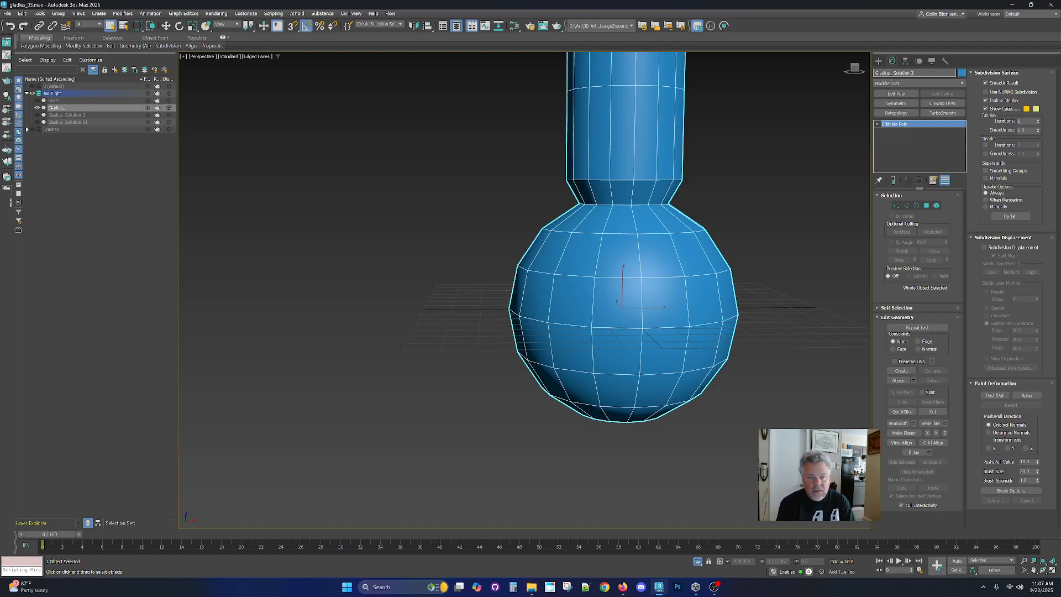
key("Return")
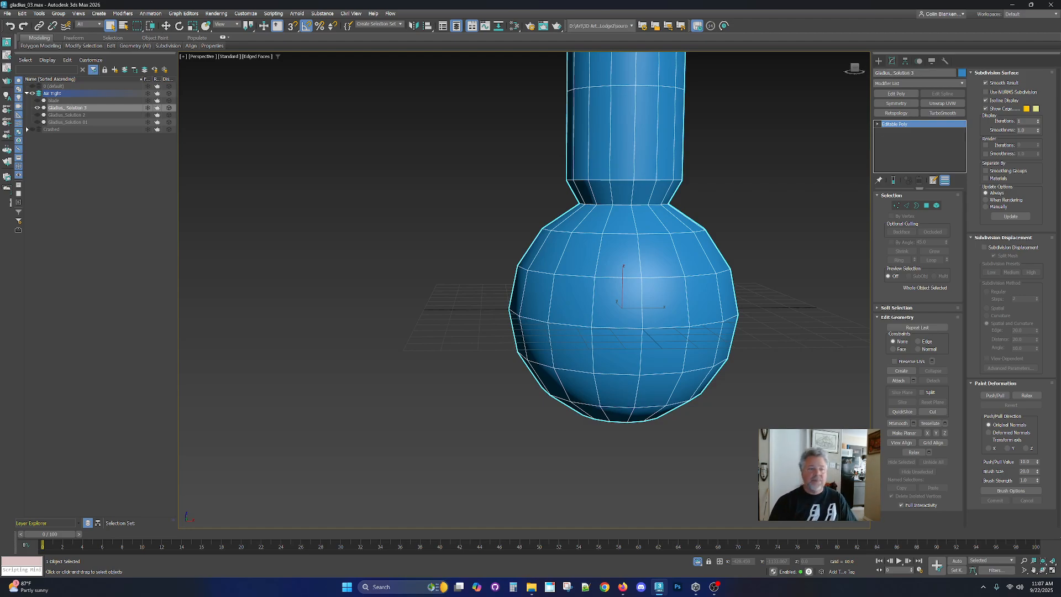